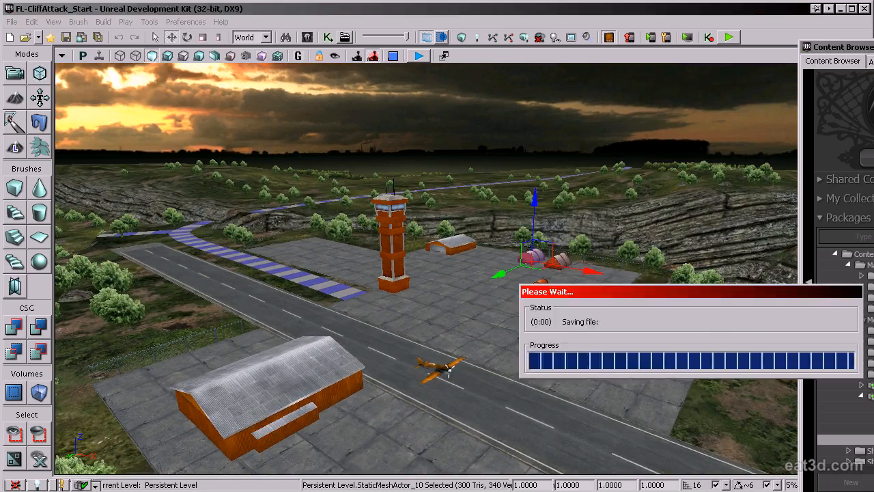
Bring up the Actor Classes list and turn off the grouping of classes by category.
{"action": "key", "text": "ctrl+shift+f"}
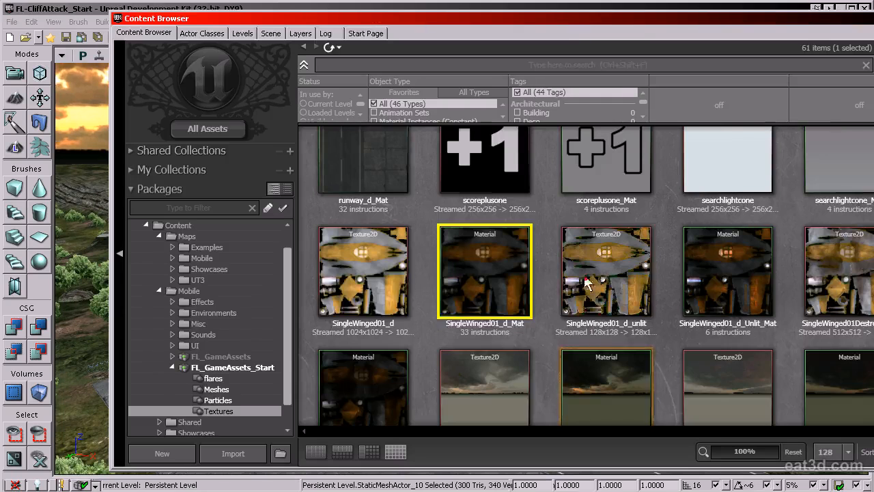
{"action": "scroll", "coordinate": [328, 198], "scroll_direction": "up", "scroll_amount": 2}
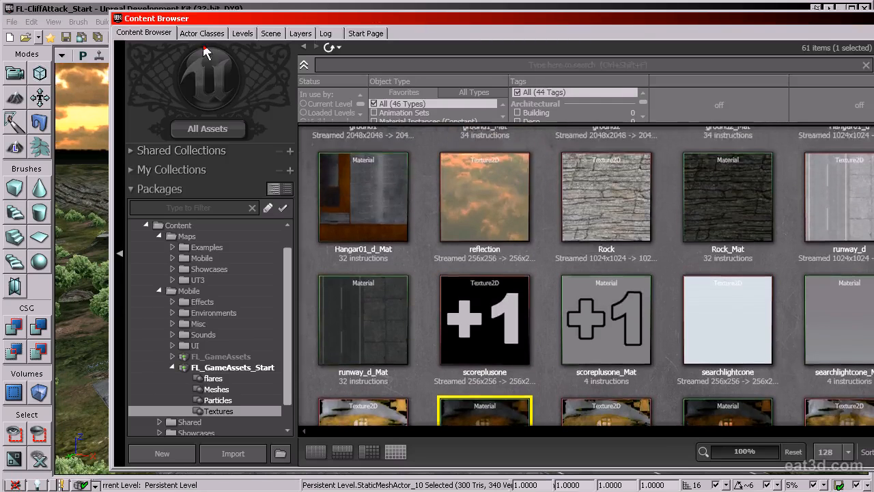
{"action": "left_click", "coordinate": [201, 33]}
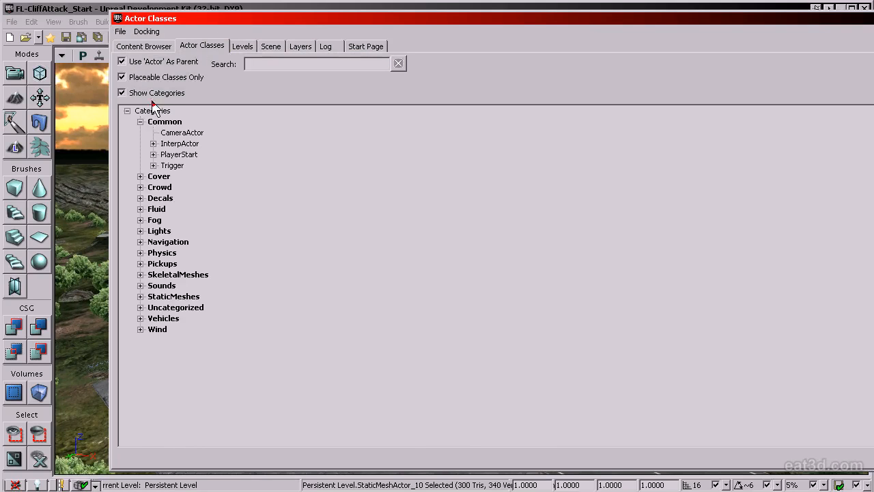
{"action": "left_click", "coordinate": [122, 93]}
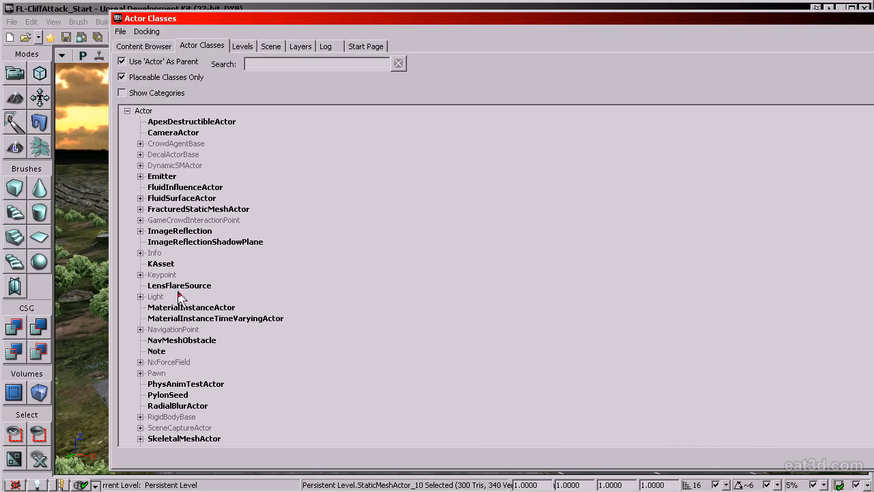
Select the MobilePlaceablePawn class within Pawn > GamePawn in the actor class tree.
{"action": "left_click", "coordinate": [178, 220]}
{"action": "scroll", "coordinate": [186, 281], "scroll_direction": "down", "scroll_amount": 2}
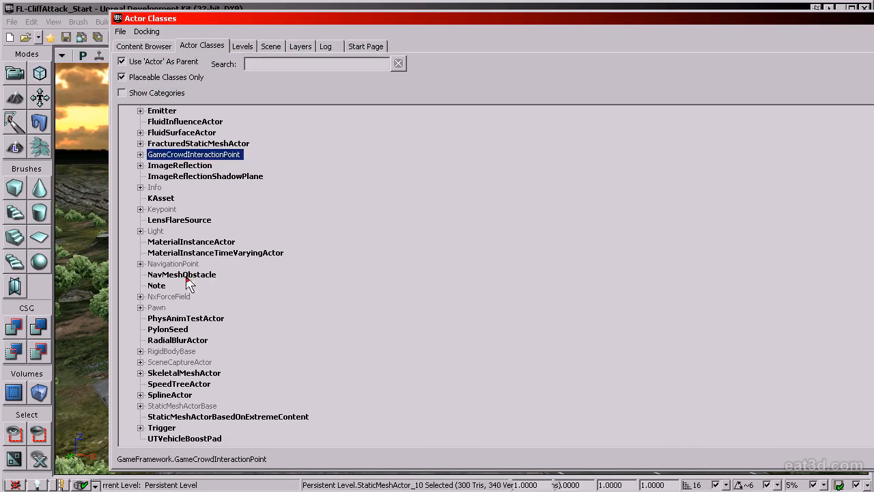
{"action": "left_click", "coordinate": [156, 308]}
{"action": "left_click", "coordinate": [141, 308]}
{"action": "left_click", "coordinate": [184, 330]}
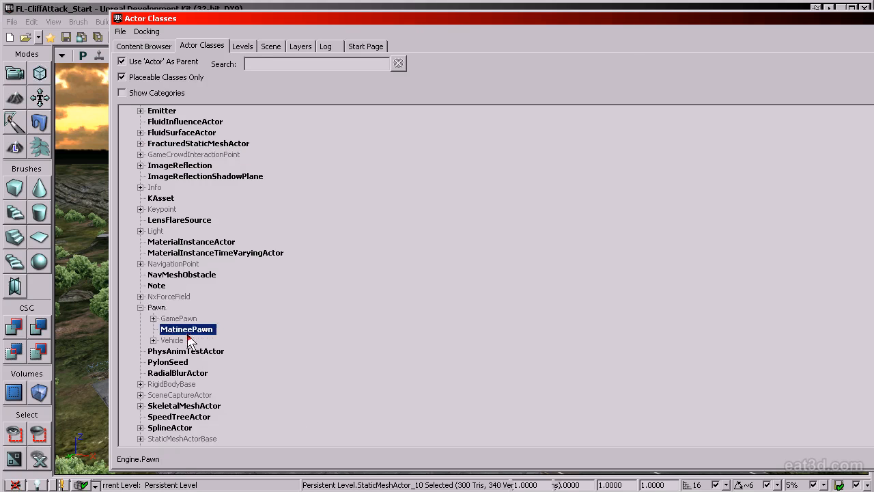
{"action": "left_click", "coordinate": [154, 319]}
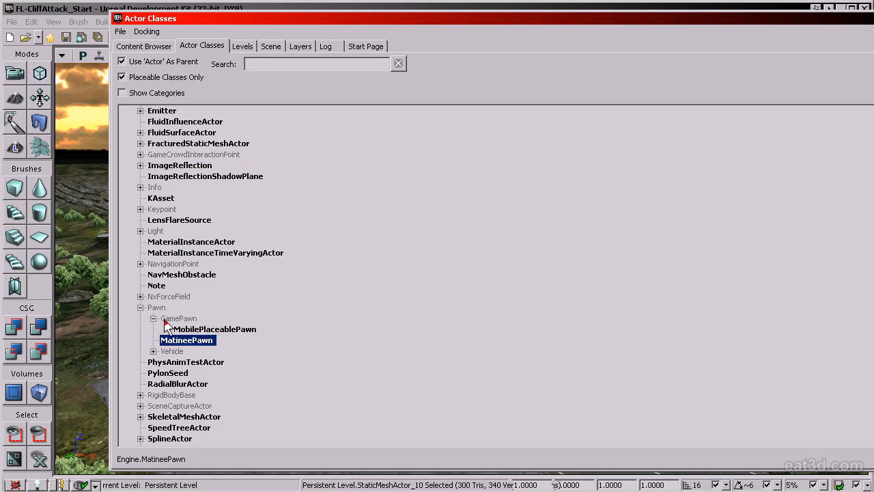
{"action": "left_click", "coordinate": [214, 329]}
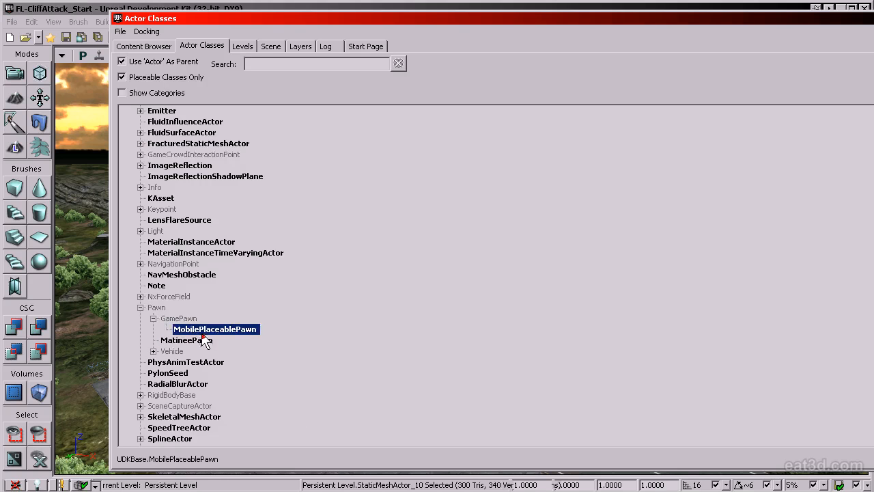
Move the class browser off the viewport and add a MobilePlaceablePawn to the airfield near the parked plane.
{"action": "left_click_drag", "start_coordinate": [323, 32], "coordinate": [781, 52]}
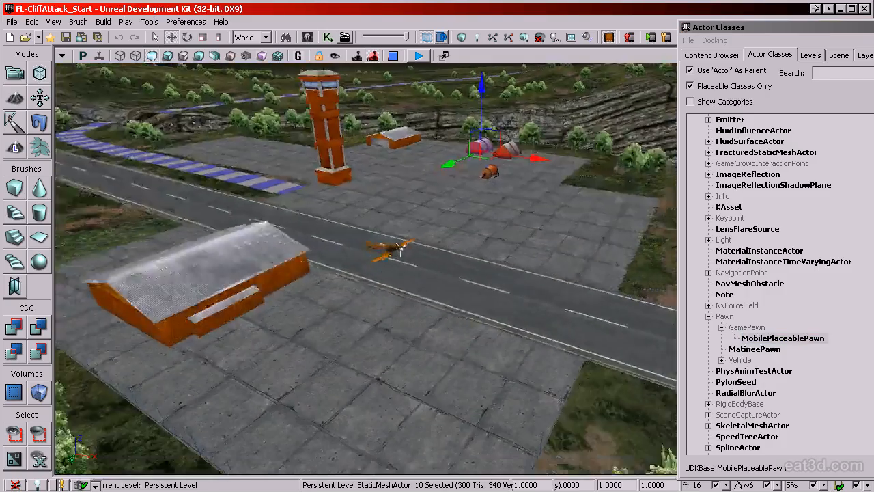
{"action": "left_click_drag", "start_coordinate": [400, 250], "coordinate": [478, 256]}
{"action": "left_click", "coordinate": [517, 243]}
{"action": "right_click", "coordinate": [478, 256]}
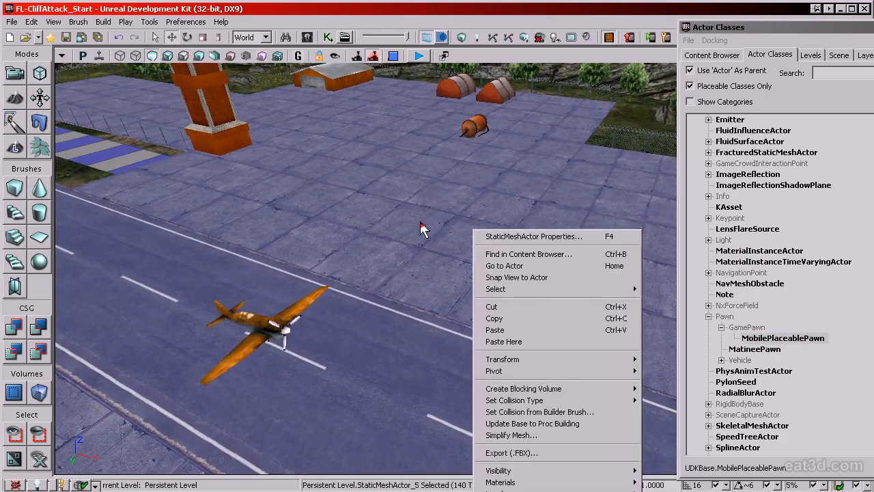
{"action": "left_click_drag", "start_coordinate": [420, 229], "coordinate": [413, 226]}
{"action": "right_click", "coordinate": [363, 89]}
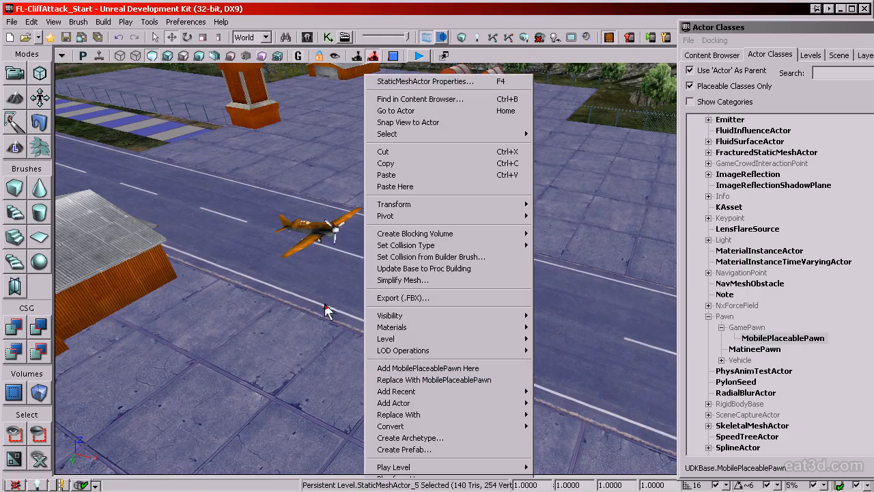
{"action": "left_click", "coordinate": [427, 367]}
Raise the MobilePlaceablePawn above the airfield and shift it along both horizontal axes.
{"action": "right_click_drag", "start_coordinate": [441, 274], "coordinate": [441, 275]}
{"action": "left_click_drag", "start_coordinate": [334, 194], "coordinate": [334, 183], "text": "shift"}
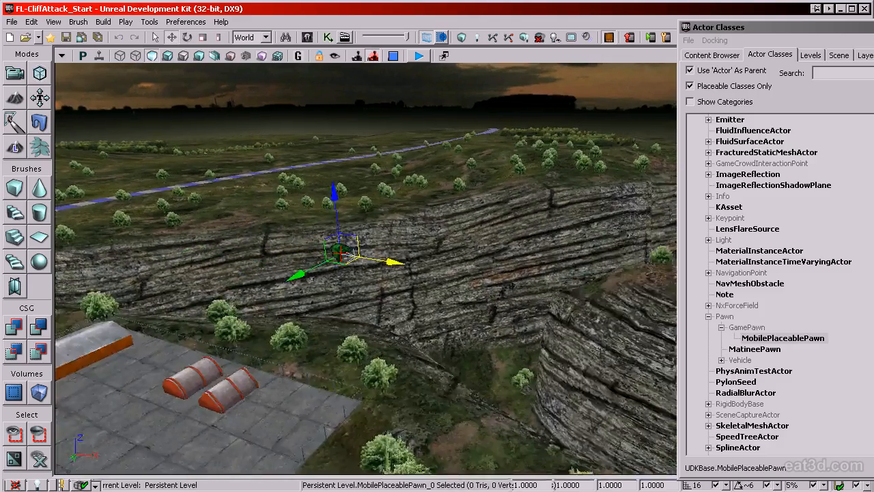
{"action": "left_click_drag", "start_coordinate": [392, 262], "coordinate": [412, 265], "text": "shift"}
{"action": "left_click_drag", "start_coordinate": [298, 275], "coordinate": [281, 282], "text": "shift"}
{"action": "right_click_drag", "start_coordinate": [297, 274], "coordinate": [298, 259]}
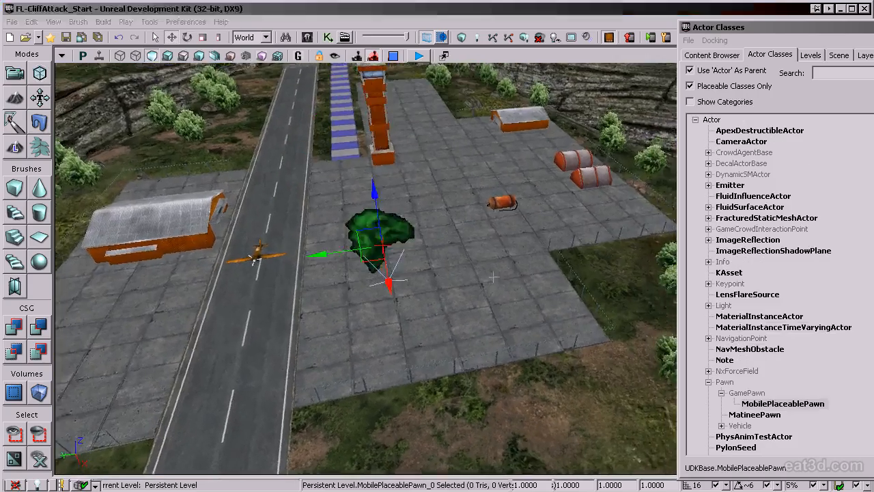
Add a PlayerStart actor on the open grassy terrain.
{"action": "left_click_drag", "start_coordinate": [366, 273], "coordinate": [348, 253]}
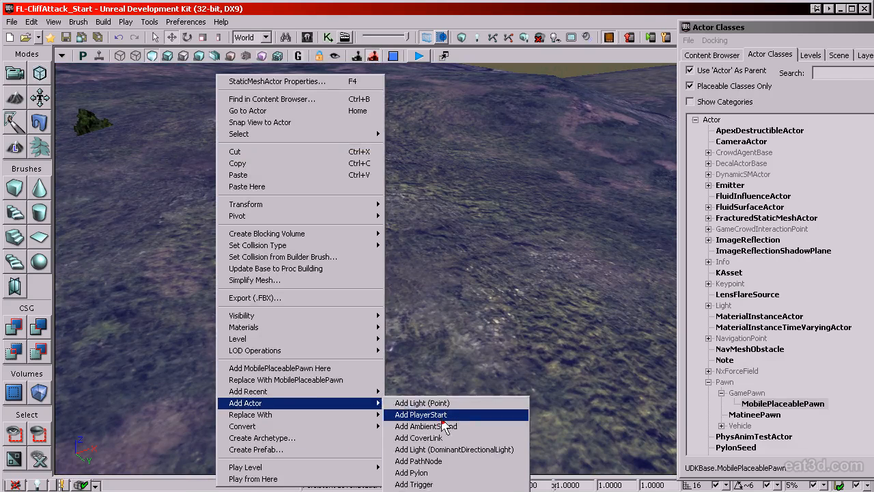
{"action": "left_click", "coordinate": [442, 419]}
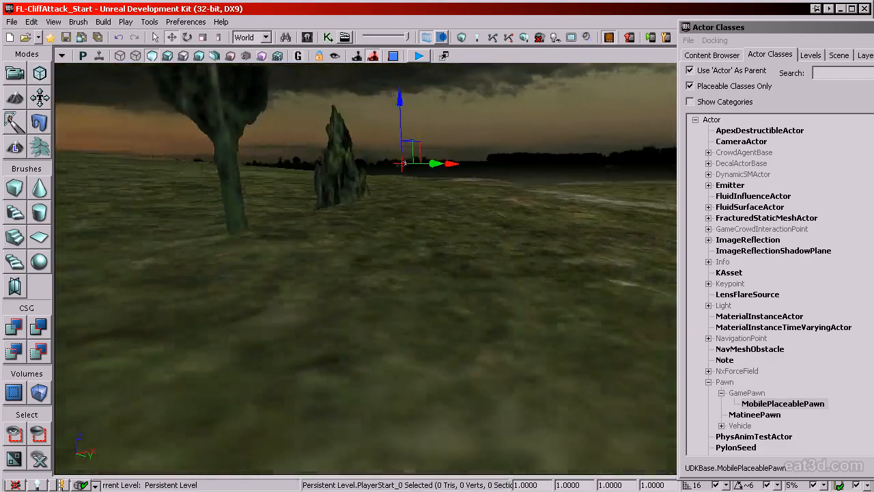
{"action": "right_click_drag", "start_coordinate": [366, 268], "coordinate": [529, 270]}
{"action": "right_click_drag", "start_coordinate": [456, 293], "coordinate": [528, 184]}
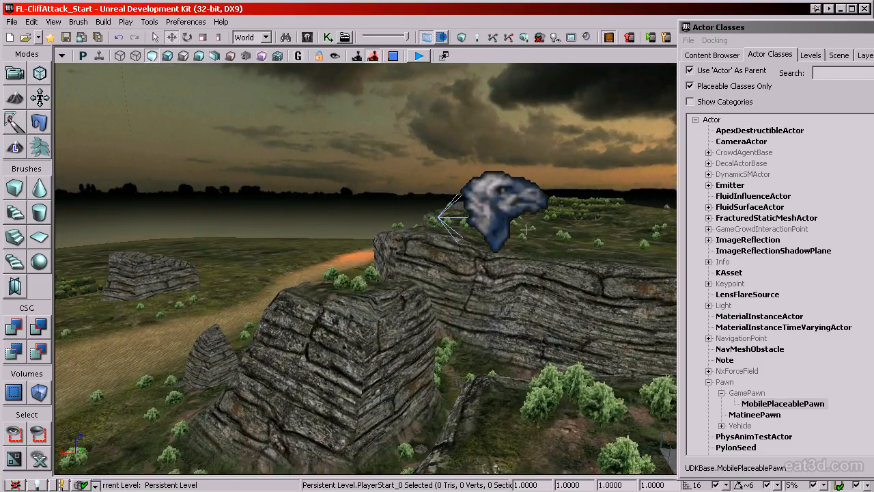
Open the MobilePlaceablePawn's properties and look through its Mobile Placeable Pawn and Movement categories.
{"action": "right_click_drag", "start_coordinate": [528, 184], "coordinate": [642, 191]}
{"action": "mouse_move", "coordinate": [519, 212]}
{"action": "right_mouse_down"}
{"action": "mouse_move", "coordinate": [532, 205]}
{"action": "mouse_move", "coordinate": [519, 212]}
{"action": "right_mouse_up"}
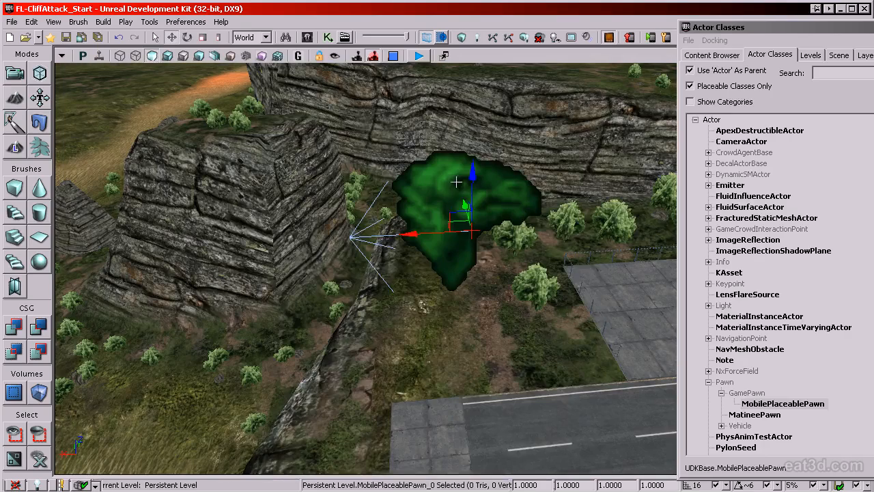
{"action": "left_click_drag", "start_coordinate": [873, 75], "coordinate": [319, 28]}
{"action": "left_click", "coordinate": [330, 201]}
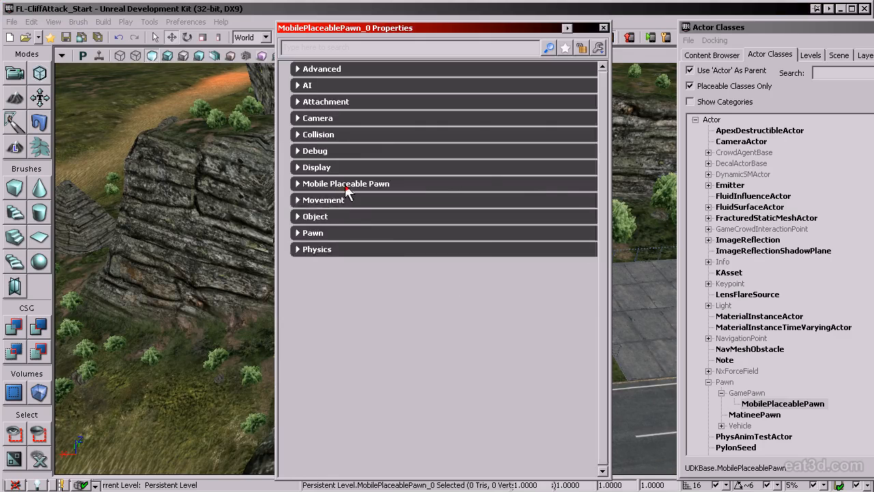
{"action": "left_click", "coordinate": [345, 187]}
{"action": "double_click", "coordinate": [349, 198]}
{"action": "double_click", "coordinate": [326, 199]}
{"action": "left_click", "coordinate": [332, 184]}
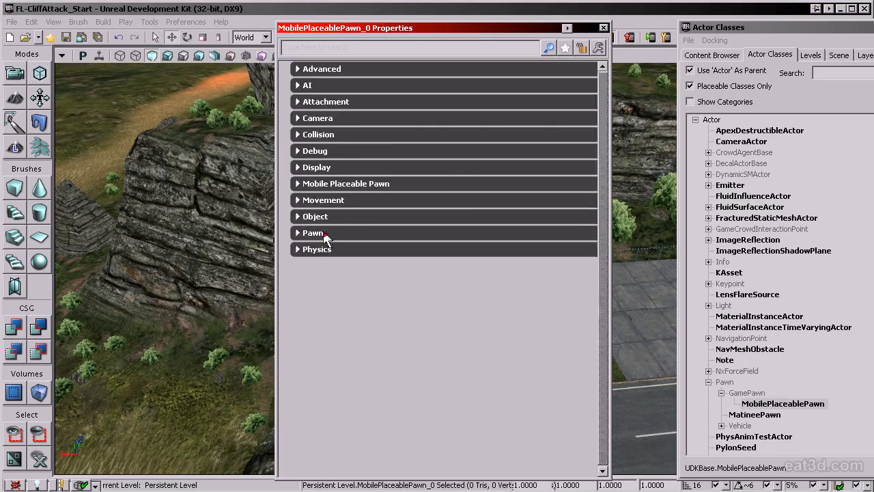
Expand the Pawn category's Mesh settings and its Skeletal Mesh Component group.
{"action": "left_click", "coordinate": [324, 235]}
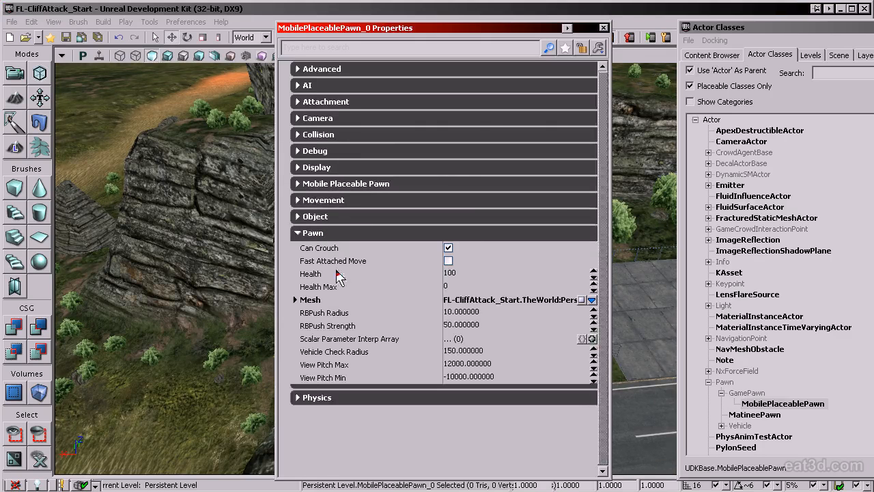
{"action": "double_click", "coordinate": [310, 301]}
{"action": "left_click", "coordinate": [333, 288]}
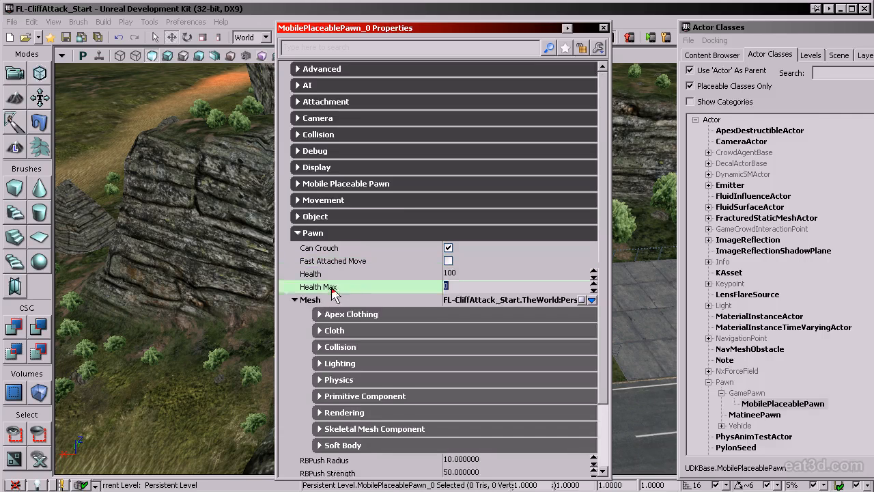
{"action": "scroll", "coordinate": [342, 291], "scroll_direction": "down", "scroll_amount": 3}
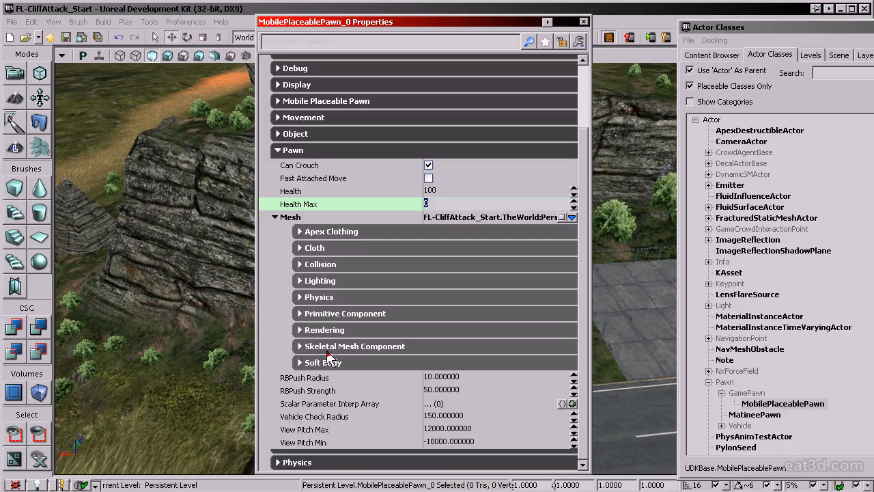
{"action": "left_click", "coordinate": [333, 346]}
{"action": "left_click", "coordinate": [331, 401]}
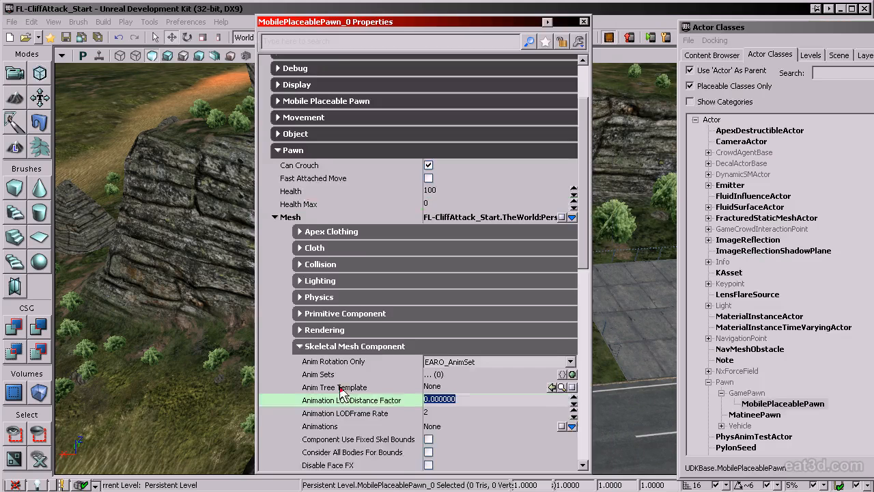
Review the Skeletal Mesh Component settings and locate the Skeletal Mesh property.
{"action": "scroll", "coordinate": [368, 399], "scroll_direction": "down", "scroll_amount": 4}
{"action": "scroll", "coordinate": [367, 400], "scroll_direction": "down", "scroll_amount": 5}
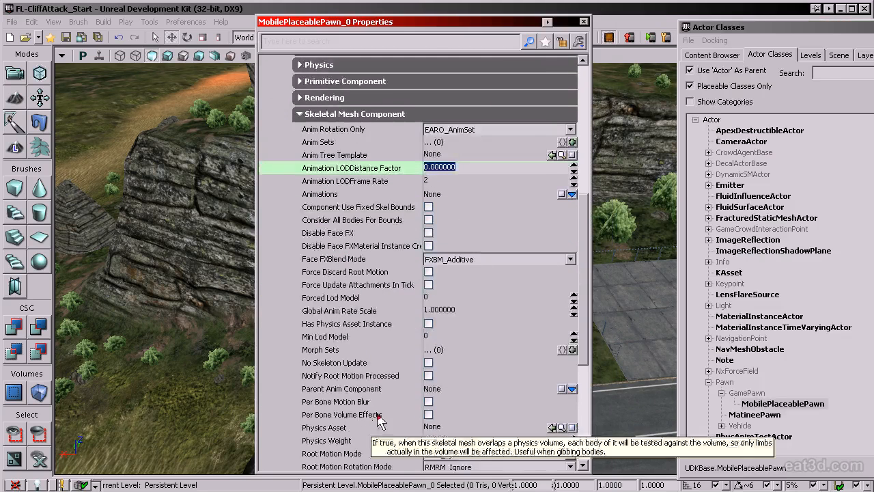
{"action": "scroll", "coordinate": [369, 386], "scroll_direction": "down", "scroll_amount": 7}
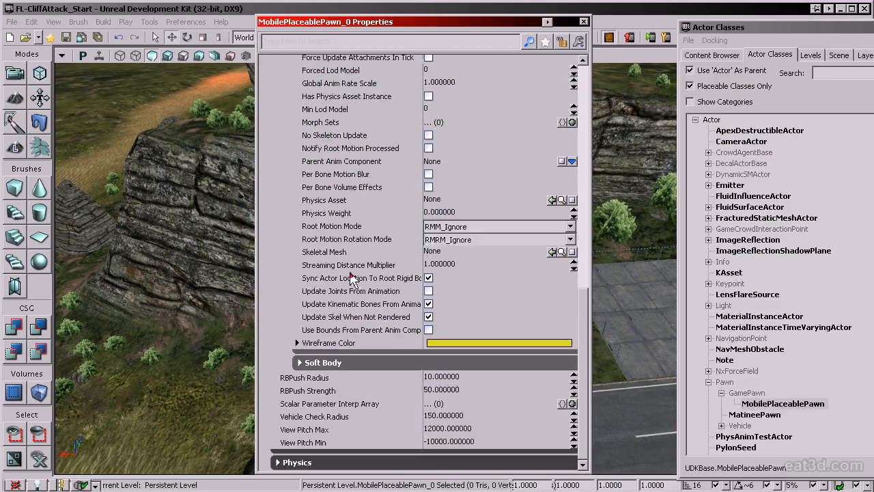
{"action": "left_click", "coordinate": [350, 252]}
{"action": "scroll", "coordinate": [354, 294], "scroll_direction": "up", "scroll_amount": 9}
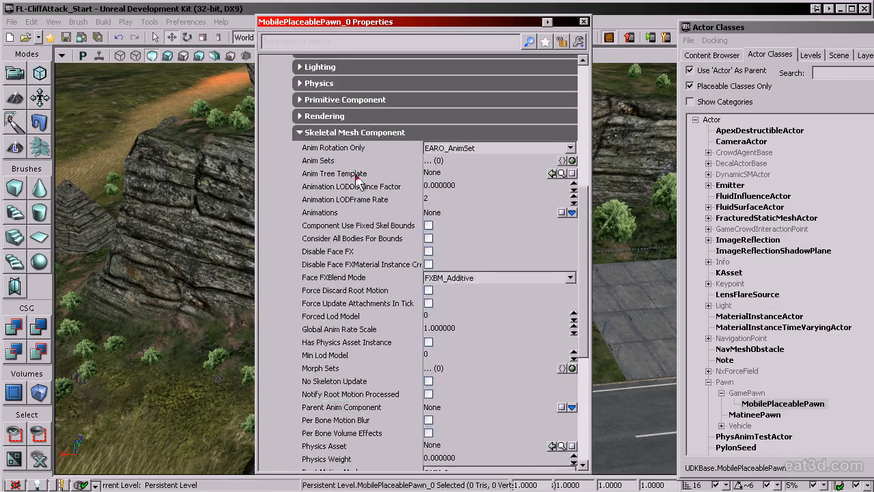
{"action": "scroll", "coordinate": [319, 273], "scroll_direction": "down", "scroll_amount": 8}
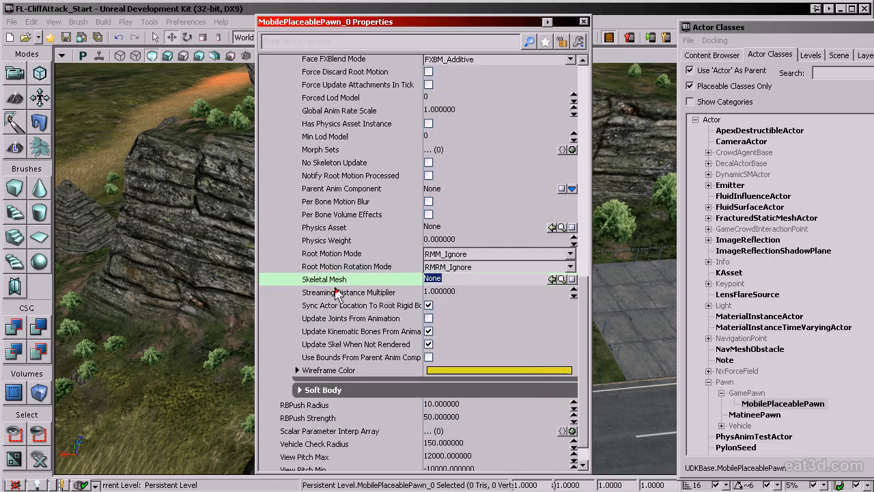
Select the SingleWinged_Body_SKL skeletal mesh in the Meshes group of the FL_GameAssets_Start package.
{"action": "left_click", "coordinate": [711, 55]}
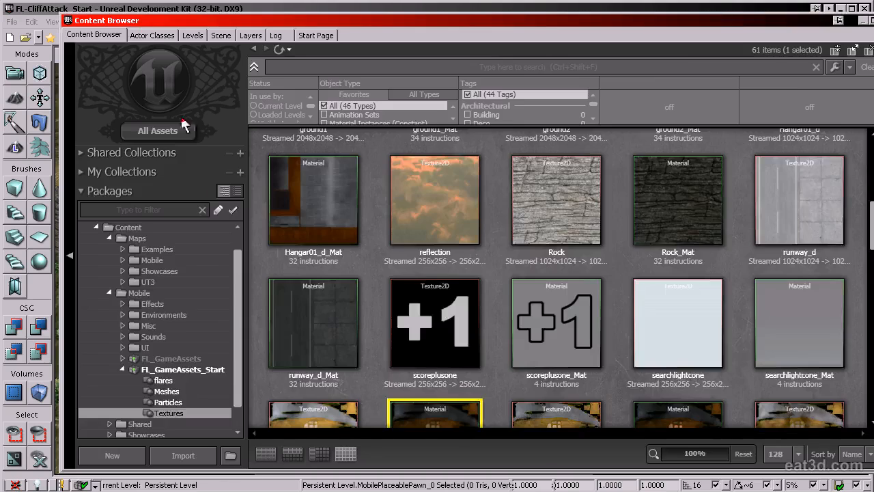
{"action": "left_click", "coordinate": [166, 391]}
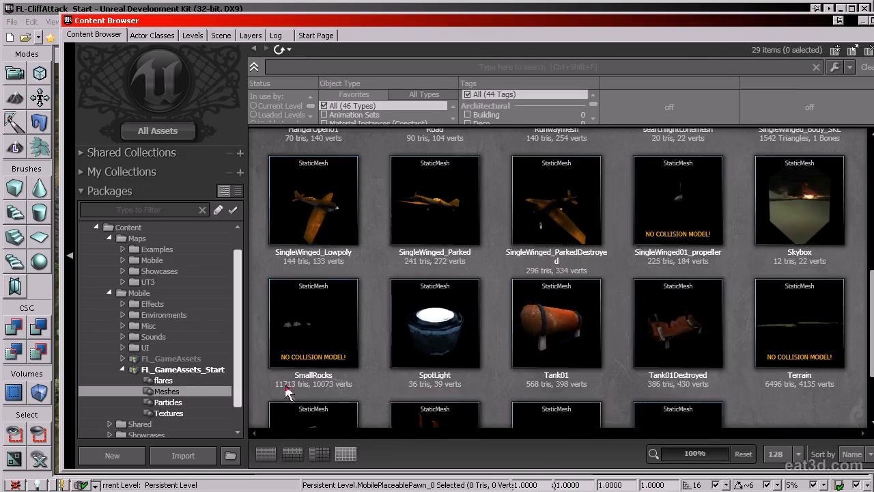
{"action": "scroll", "coordinate": [493, 400], "scroll_direction": "up", "scroll_amount": 5}
{"action": "right_click_drag", "start_coordinate": [553, 402], "coordinate": [827, 365]}
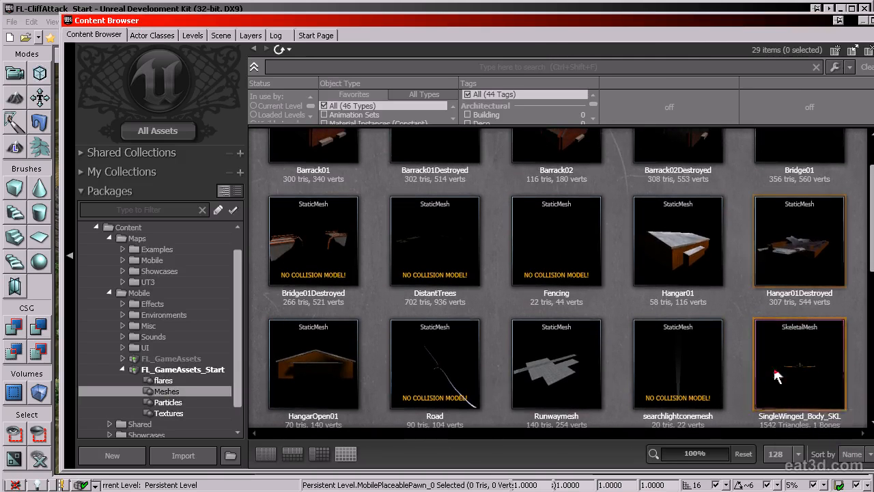
{"action": "scroll", "coordinate": [862, 234], "scroll_direction": "down", "scroll_amount": 1}
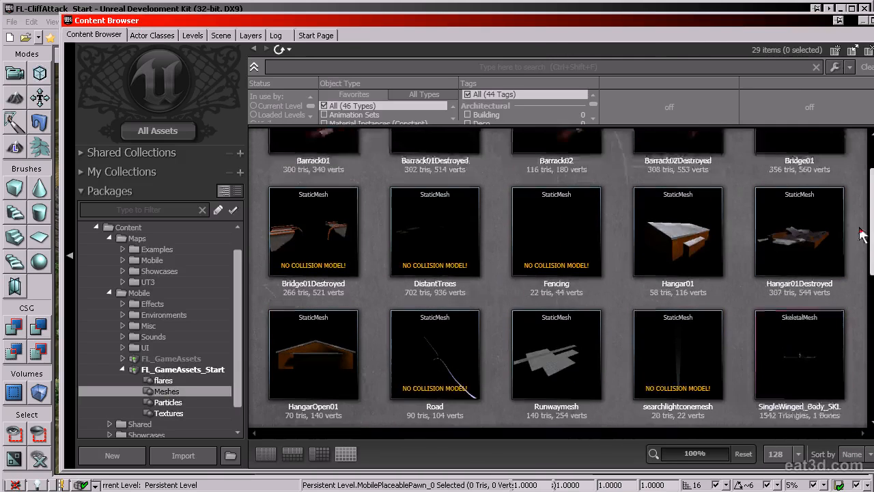
{"action": "scroll", "coordinate": [862, 234], "scroll_direction": "down", "scroll_amount": 2}
{"action": "left_click", "coordinate": [805, 326]}
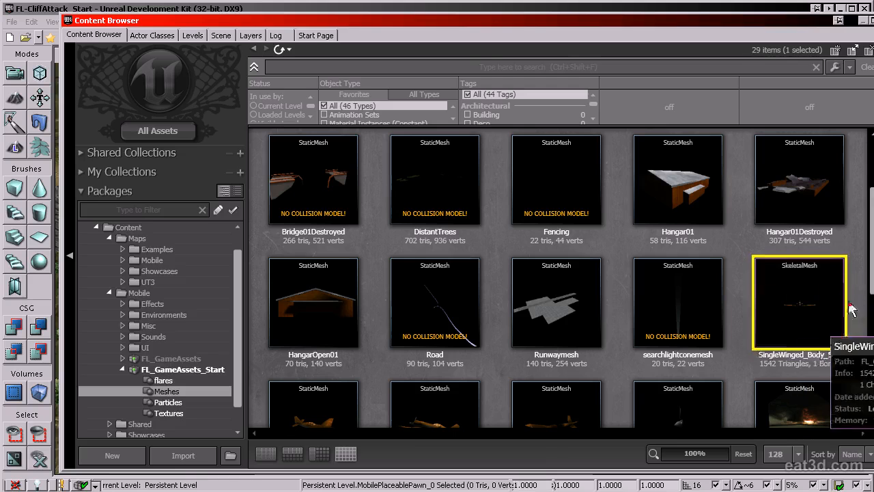
Open the SingleWinged_Body_SKL mesh in the AnimSet Editor and shrink the editor window to fit the screen.
{"action": "double_click", "coordinate": [807, 327]}
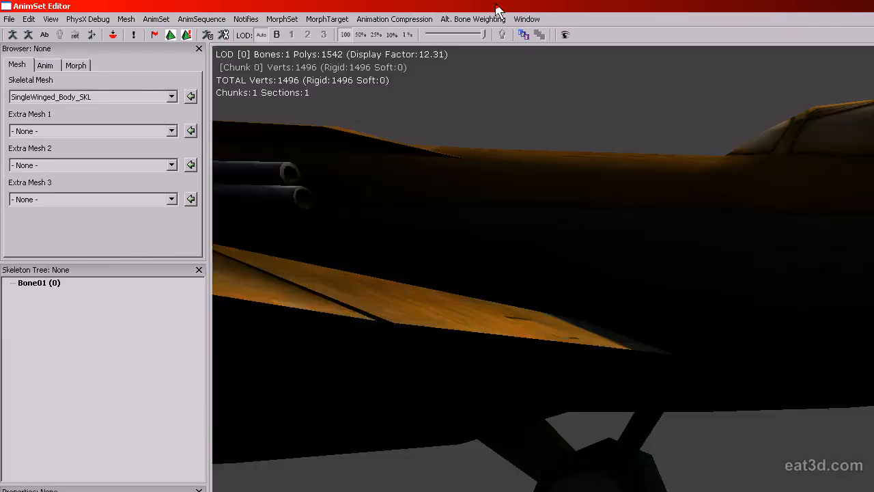
{"action": "double_click", "coordinate": [554, 12]}
{"action": "left_click_drag", "start_coordinate": [550, 45], "coordinate": [633, 69]}
{"action": "left_click_drag", "start_coordinate": [872, 490], "coordinate": [807, 438]}
Examine the plane mesh from several angles and select Bone01 in its skeleton.
{"action": "right_click_drag", "start_coordinate": [502, 241], "coordinate": [513, 273]}
{"action": "left_click_drag", "start_coordinate": [513, 236], "coordinate": [659, 253]}
{"action": "right_click_drag", "start_coordinate": [535, 178], "coordinate": [536, 198]}
{"action": "mouse_move", "coordinate": [600, 239]}
{"action": "right_mouse_down"}
{"action": "mouse_move", "coordinate": [601, 251]}
{"action": "mouse_move", "coordinate": [600, 240]}
{"action": "right_mouse_up"}
{"action": "left_click_drag", "start_coordinate": [601, 240], "coordinate": [655, 259]}
{"action": "scroll", "coordinate": [601, 246], "scroll_direction": "down", "scroll_amount": 1}
{"action": "left_click_drag", "start_coordinate": [599, 256], "coordinate": [672, 306]}
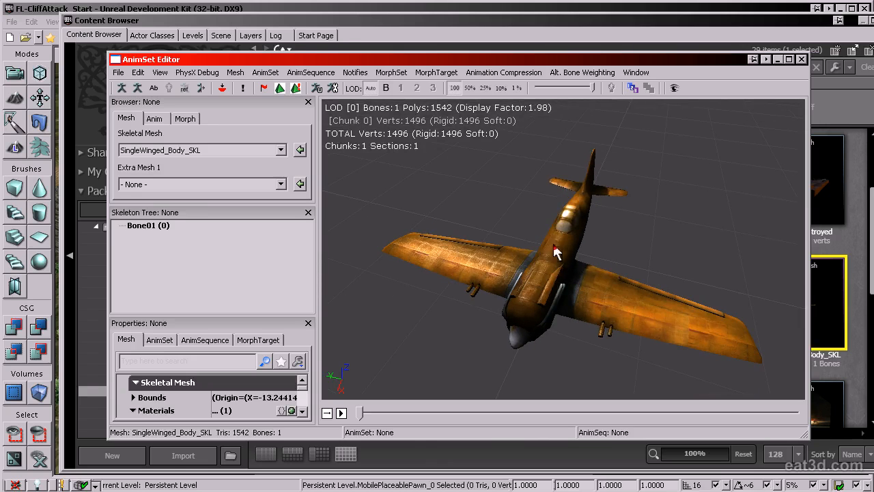
{"action": "left_click", "coordinate": [145, 228]}
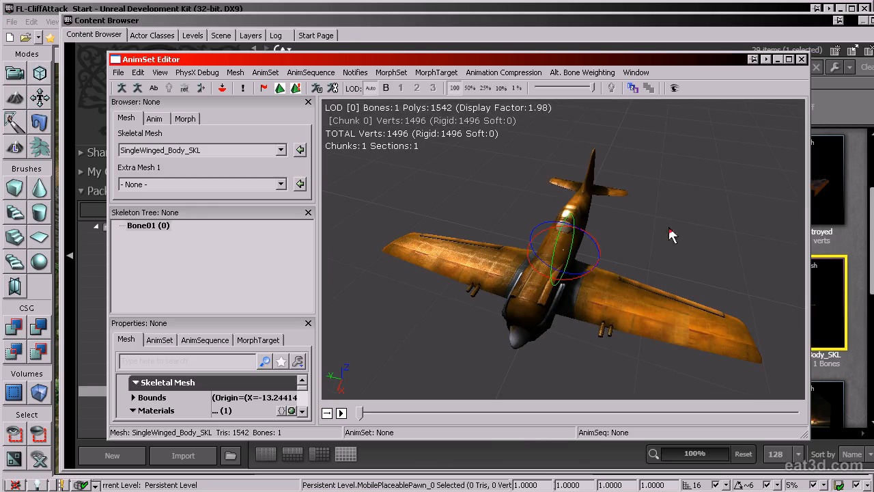
Leave the AnimSet Editor and assign the selected SingleWinged_Body_SKL mesh to the pawn's Skeletal Mesh property.
{"action": "left_click_drag", "start_coordinate": [662, 241], "coordinate": [751, 194]}
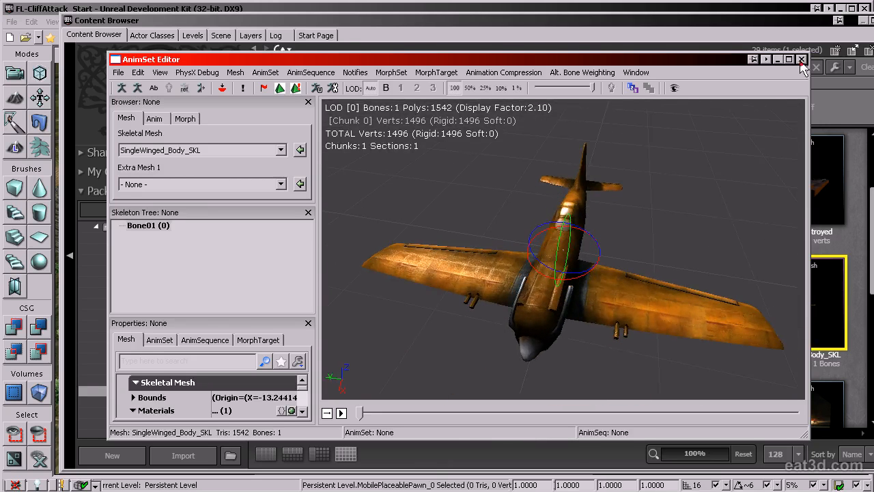
{"action": "left_click", "coordinate": [802, 60]}
{"action": "left_click_drag", "start_coordinate": [454, 23], "coordinate": [873, 32]}
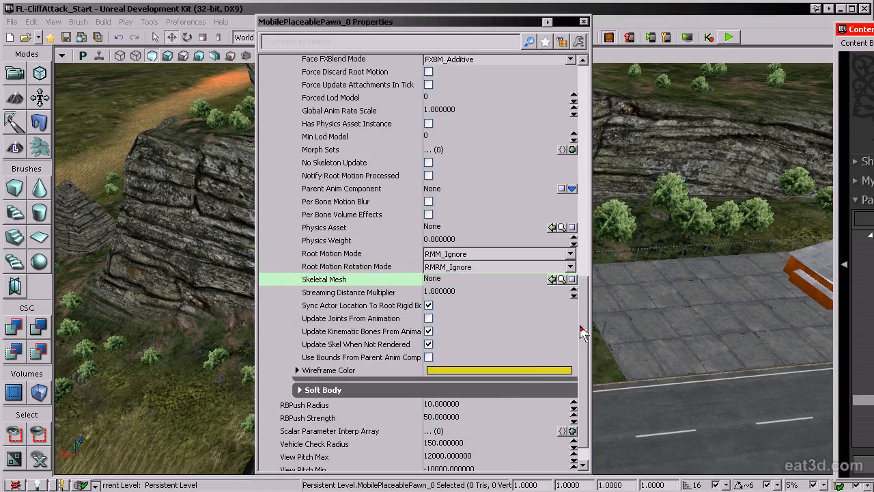
{"action": "left_click", "coordinate": [552, 279]}
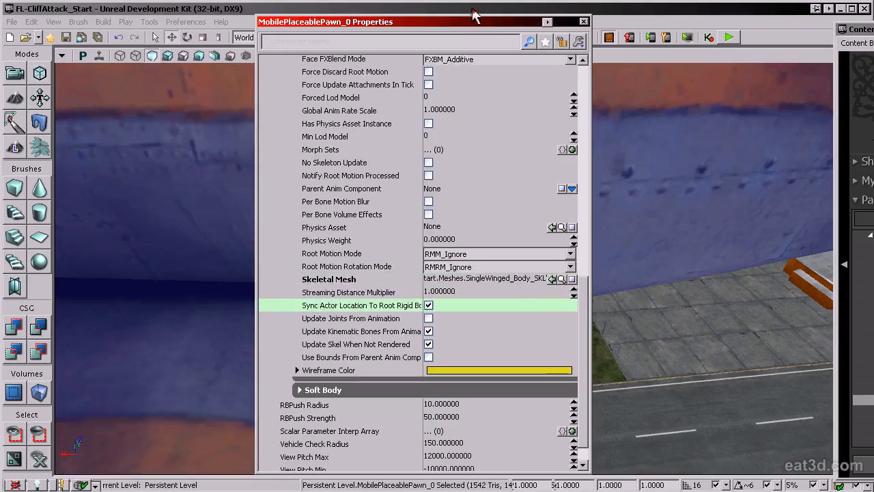
{"action": "left_click", "coordinate": [583, 21]}
Frame the pawn on the runway and try Draw Scale values of 0.7 and 0.5 in its Display properties.
{"action": "left_click_drag", "start_coordinate": [705, 218], "coordinate": [840, 157]}
{"action": "key", "text": "f"}
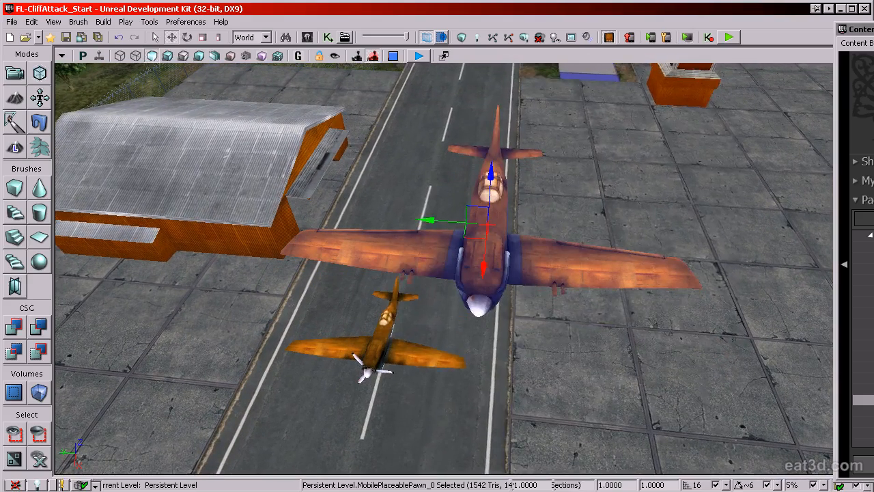
{"action": "double_click", "coordinate": [567, 248]}
{"action": "scroll", "coordinate": [471, 234], "scroll_direction": "up", "scroll_amount": 10}
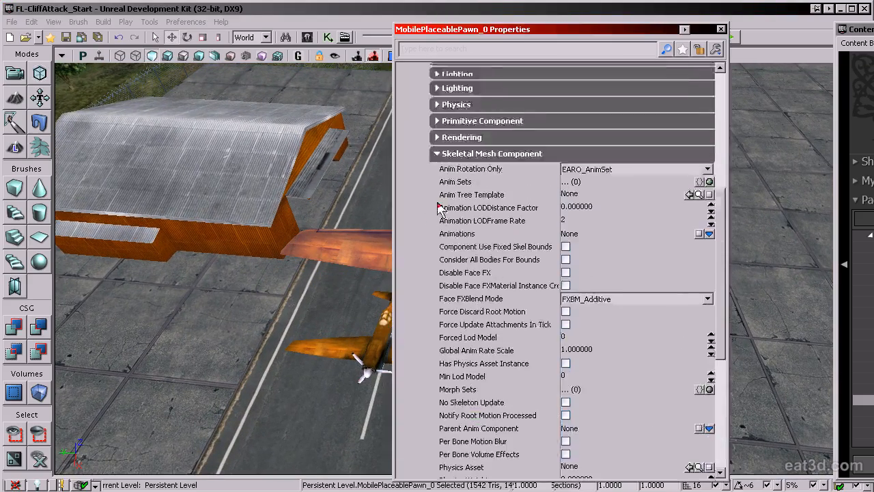
{"action": "left_click", "coordinate": [437, 108]}
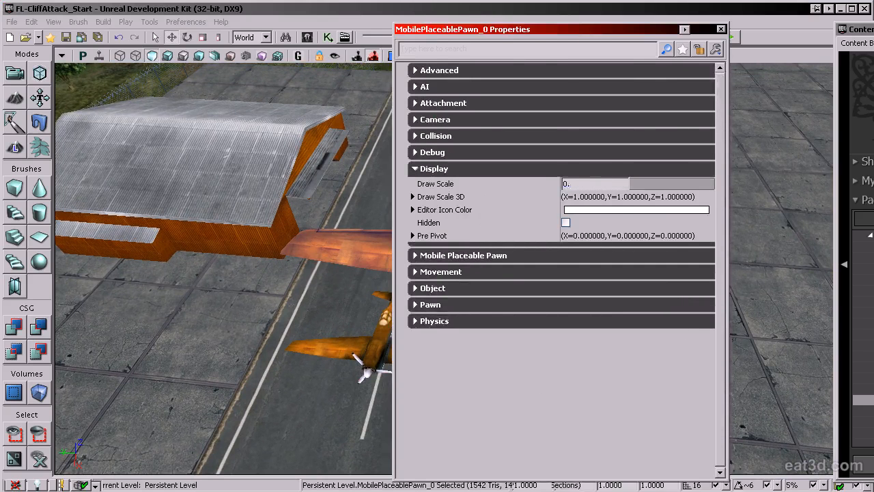
{"action": "key", "text": "Return"}
{"action": "left_click_drag", "start_coordinate": [519, 28], "coordinate": [747, 23]}
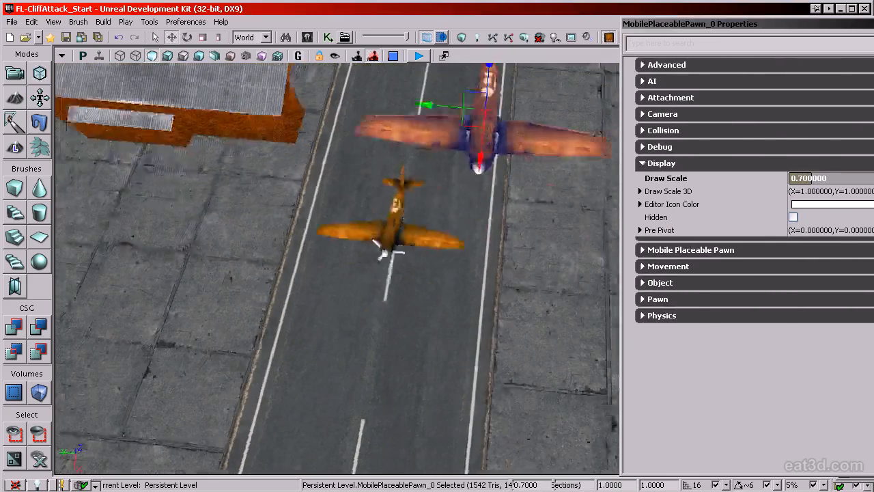
{"action": "type", "text": "0.5"}
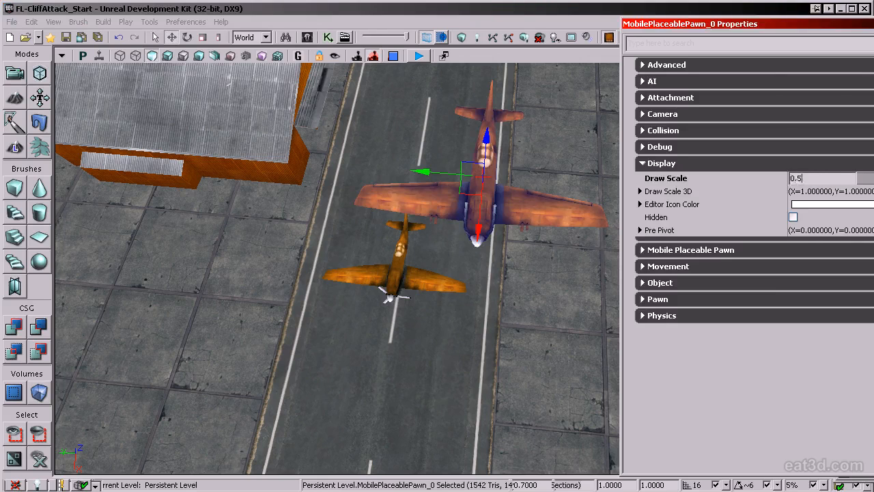
{"action": "key", "text": "Return"}
Set the pawn's Draw Scale to 0.4 to match the neighbouring yellow plane's size.
{"action": "type", "text": "0."}
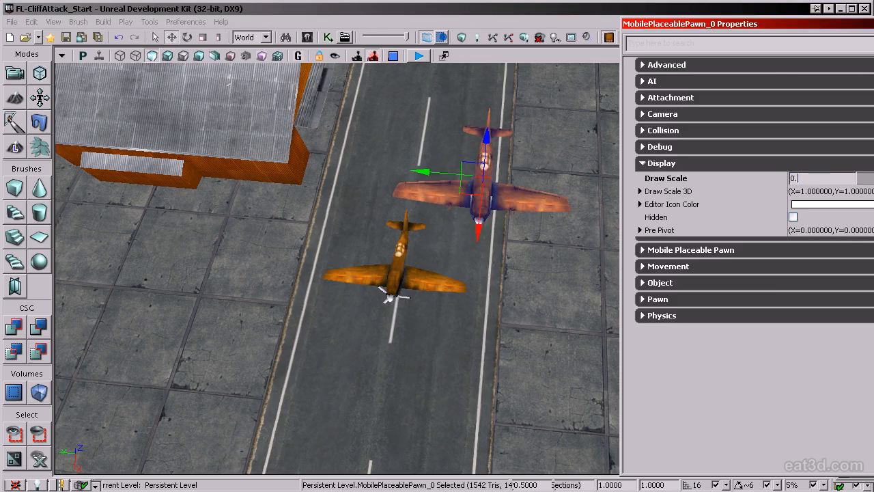
{"action": "type", "text": "4"}
{"action": "key", "text": "Return"}
{"action": "mouse_move", "coordinate": [337, 268]}
{"action": "right_mouse_down"}
{"action": "mouse_move", "coordinate": [340, 232]}
{"action": "mouse_move", "coordinate": [351, 267]}
{"action": "right_mouse_up"}
{"action": "left_click_drag", "start_coordinate": [424, 253], "coordinate": [433, 305], "text": "ctrl+shift"}
{"action": "right_click_drag", "start_coordinate": [433, 305], "coordinate": [355, 305], "text": "ctrl+shift"}
{"action": "left_click", "coordinate": [828, 179]}
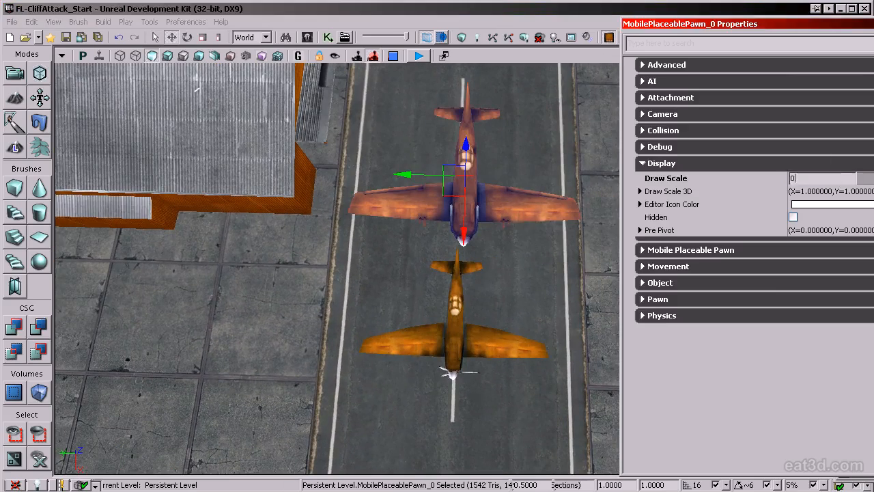
{"action": "type", "text": "0.4"}
{"action": "key", "text": "Return"}
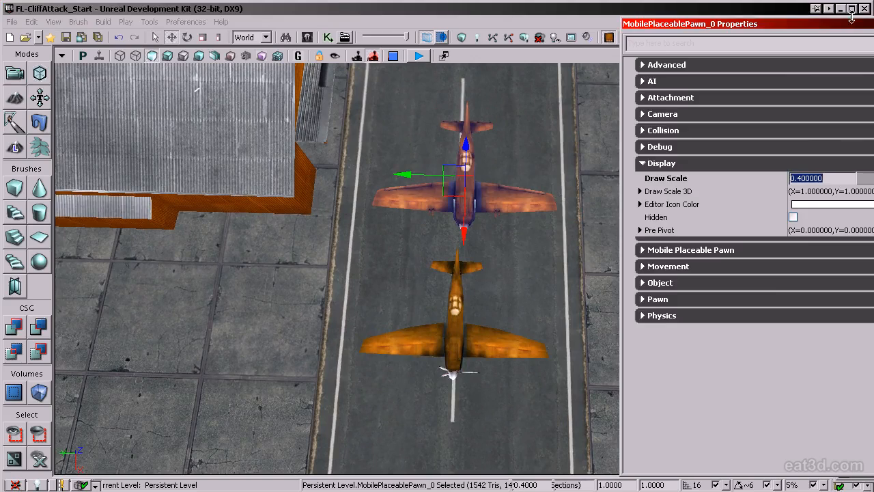
Review the viewport's Show options, including Collision Modes, and examine the collision cylinder around the pawn's cockpit from several angles.
{"action": "left_click_drag", "start_coordinate": [780, 29], "coordinate": [873, 28]}
{"action": "right_click_drag", "start_coordinate": [594, 228], "coordinate": [571, 260]}
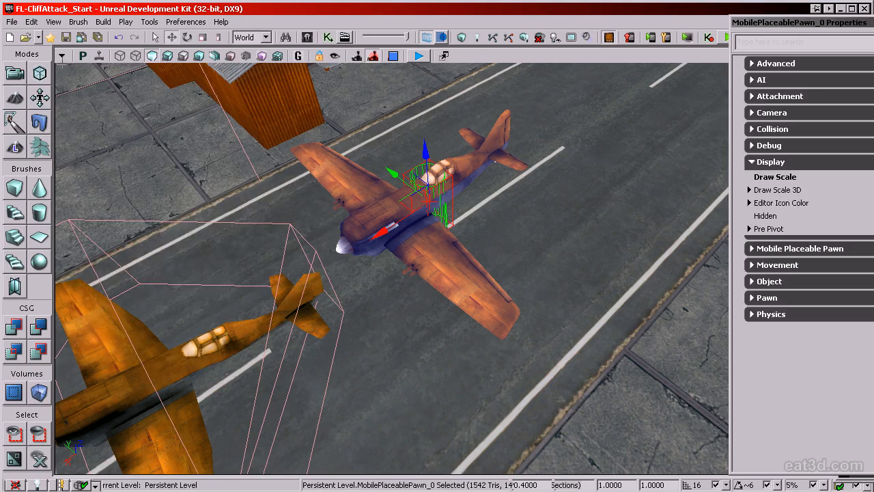
{"action": "left_click", "coordinate": [65, 58]}
{"action": "mouse_move", "coordinate": [82, 63]}
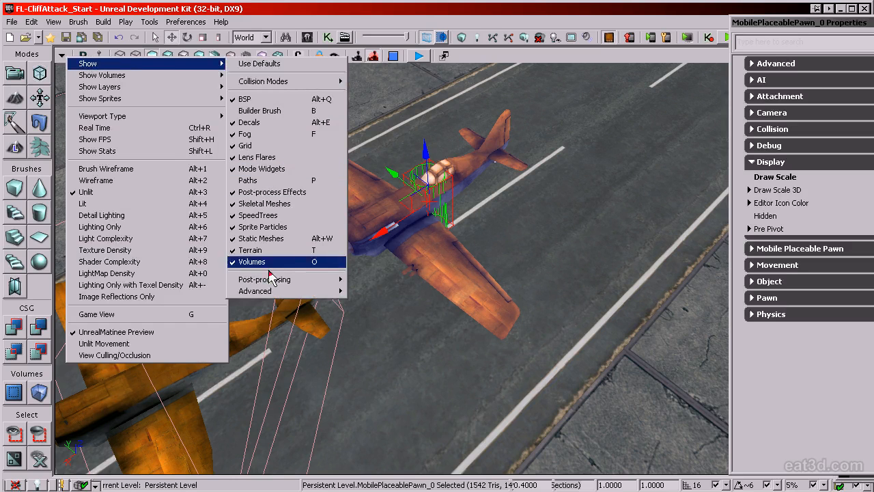
{"action": "mouse_move", "coordinate": [285, 299]}
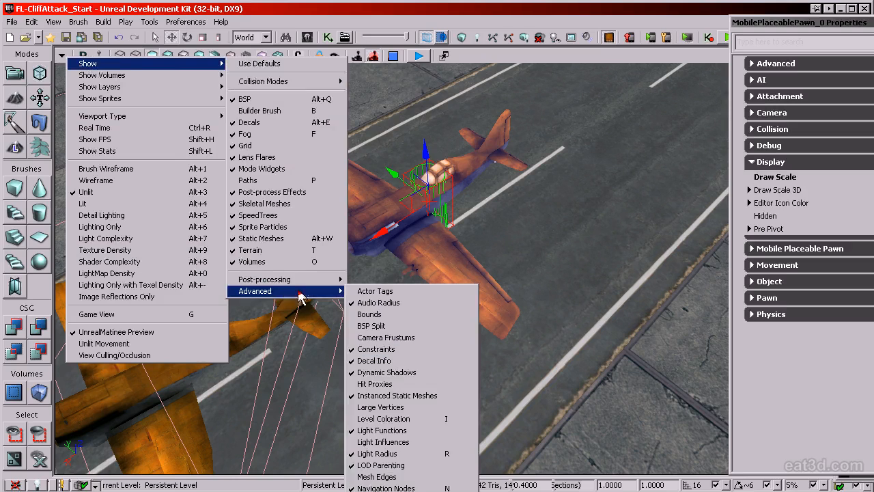
{"action": "mouse_move", "coordinate": [280, 82]}
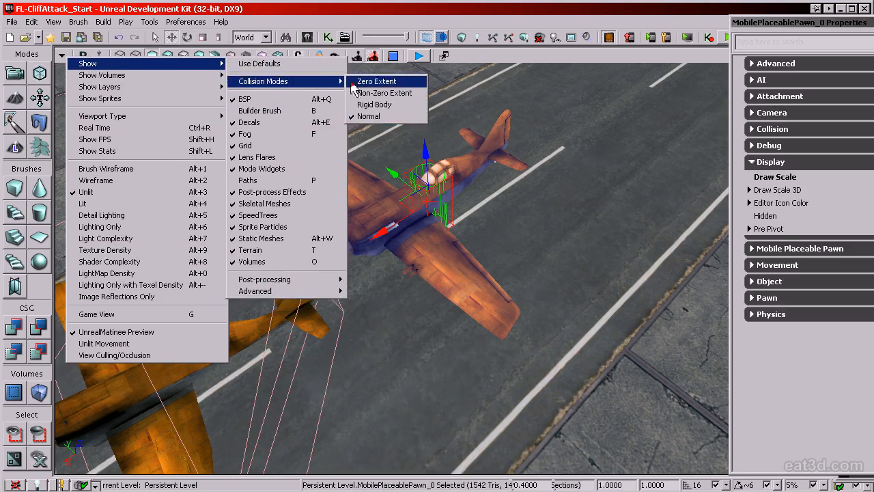
{"action": "left_click_drag", "start_coordinate": [592, 238], "coordinate": [592, 232]}
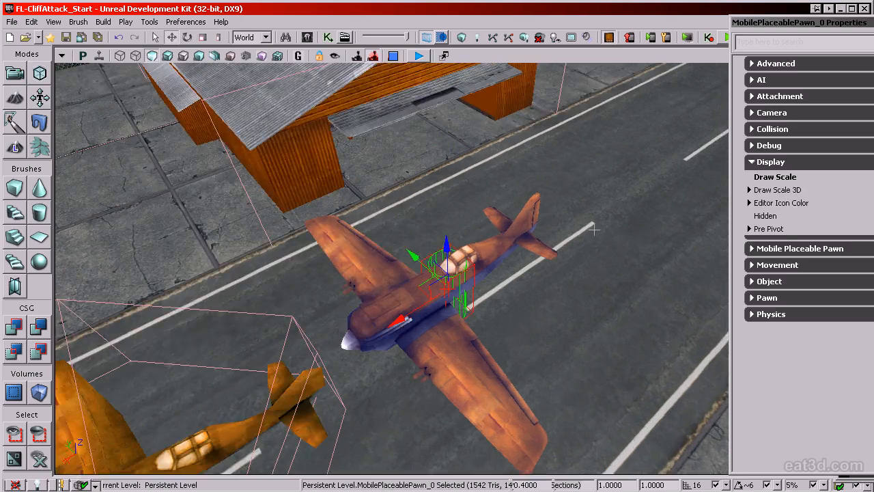
{"action": "right_click_drag", "start_coordinate": [590, 297], "coordinate": [589, 281]}
{"action": "left_click_drag", "start_coordinate": [588, 281], "coordinate": [575, 246]}
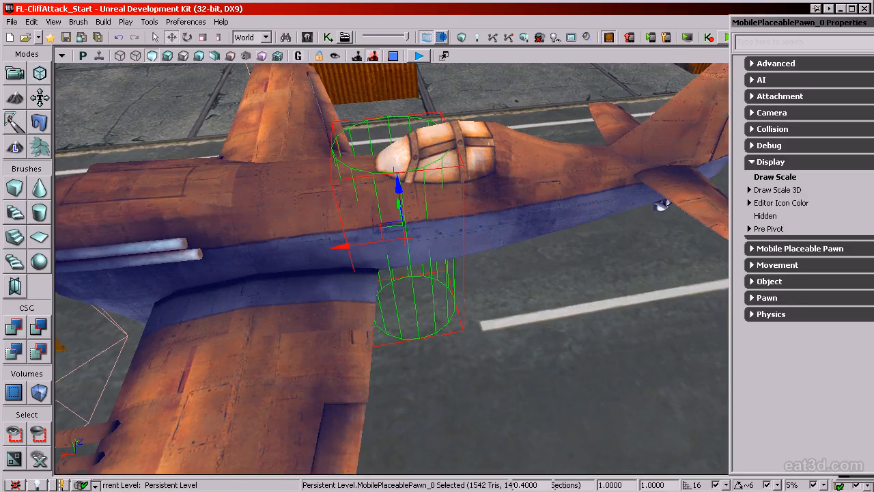
{"action": "left_click_drag", "start_coordinate": [547, 212], "coordinate": [516, 243]}
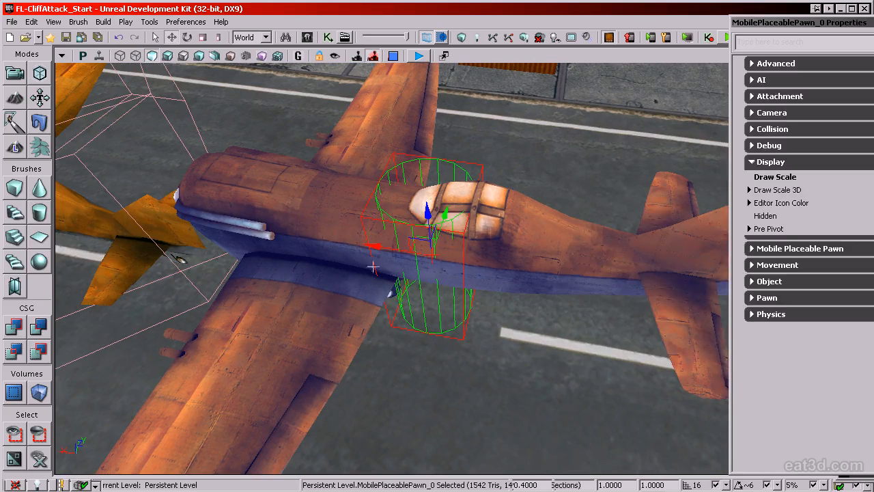
Expand the pawn's Collision properties and their Collision Component, and look through the cylinder's settings.
{"action": "left_click_drag", "start_coordinate": [849, 30], "coordinate": [609, 19]}
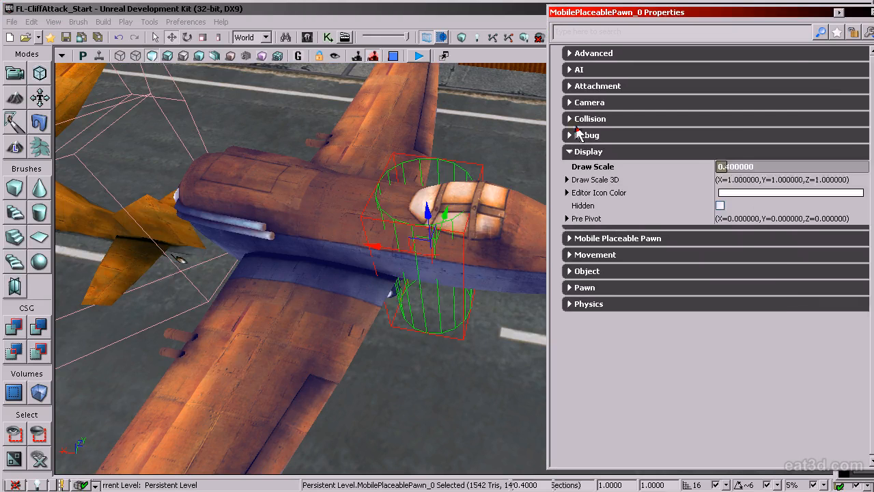
{"action": "left_click", "coordinate": [586, 152]}
{"action": "left_click", "coordinate": [587, 118]}
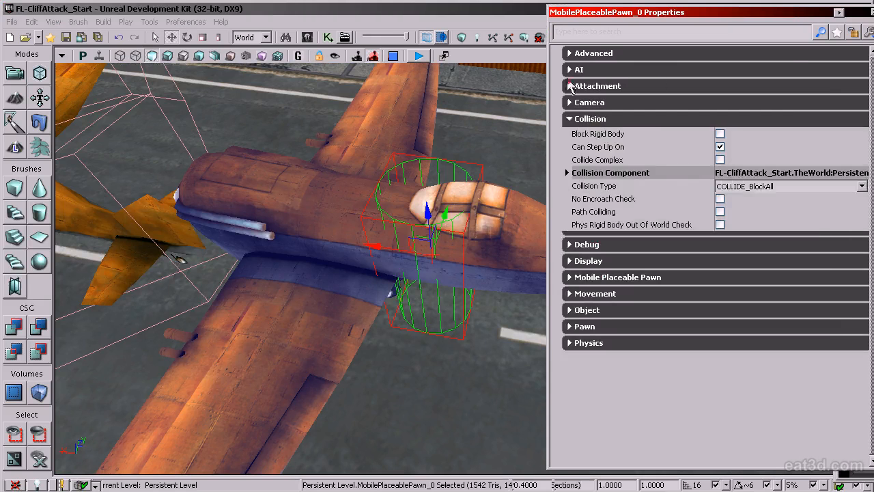
{"action": "double_click", "coordinate": [601, 174]}
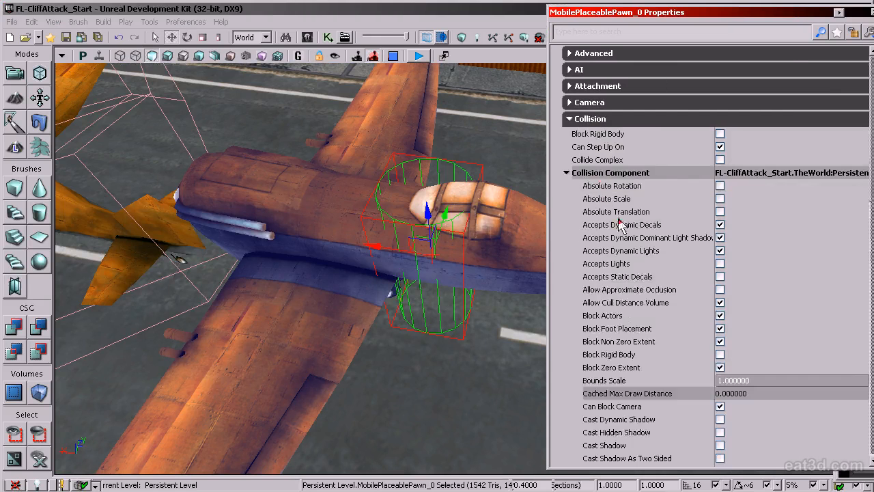
{"action": "scroll", "coordinate": [622, 253], "scroll_direction": "down", "scroll_amount": 10}
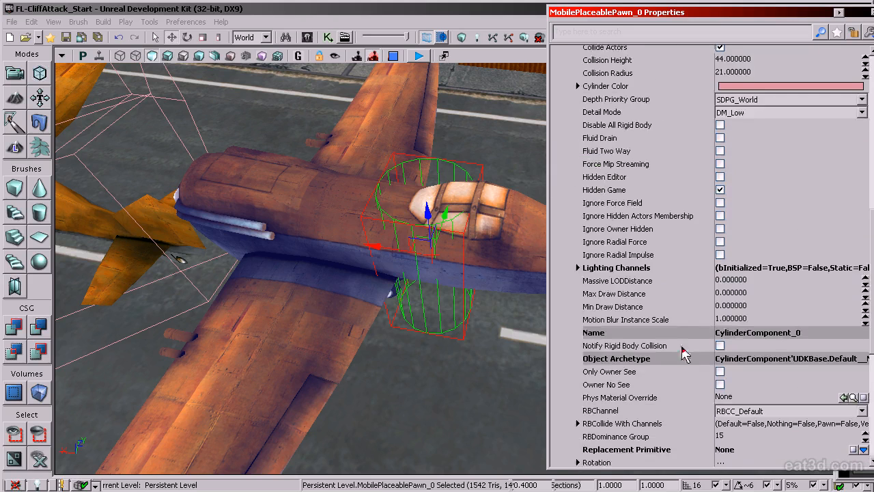
{"action": "left_click", "coordinate": [663, 298]}
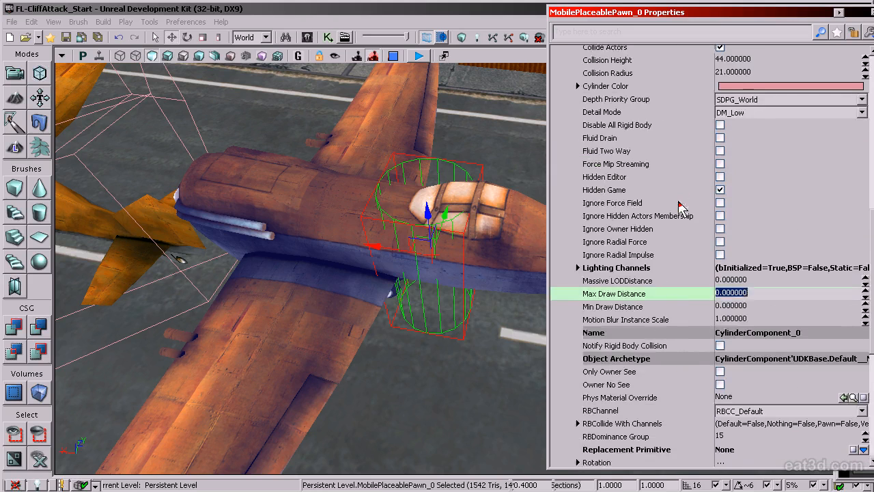
{"action": "scroll", "coordinate": [679, 207], "scroll_direction": "up", "scroll_amount": 10}
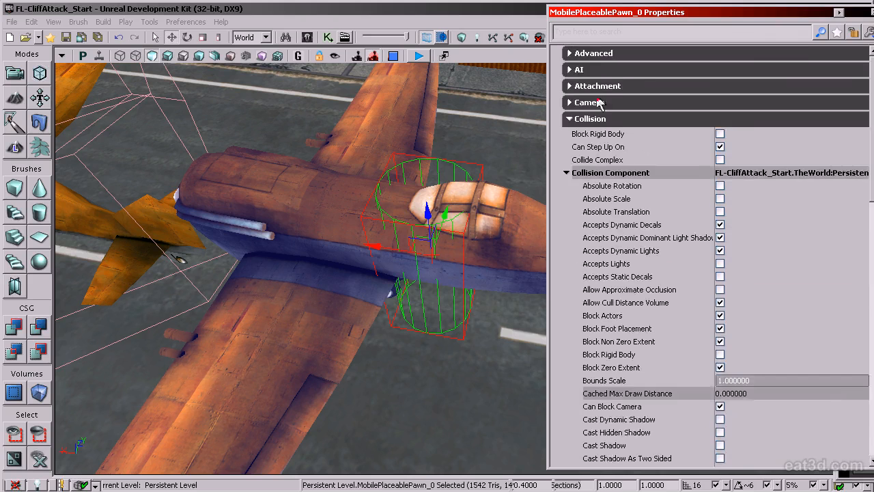
Try listing the pawn's properties in script-defined order and switch that ordering back off.
{"action": "left_click_drag", "start_coordinate": [751, 23], "coordinate": [713, 19]}
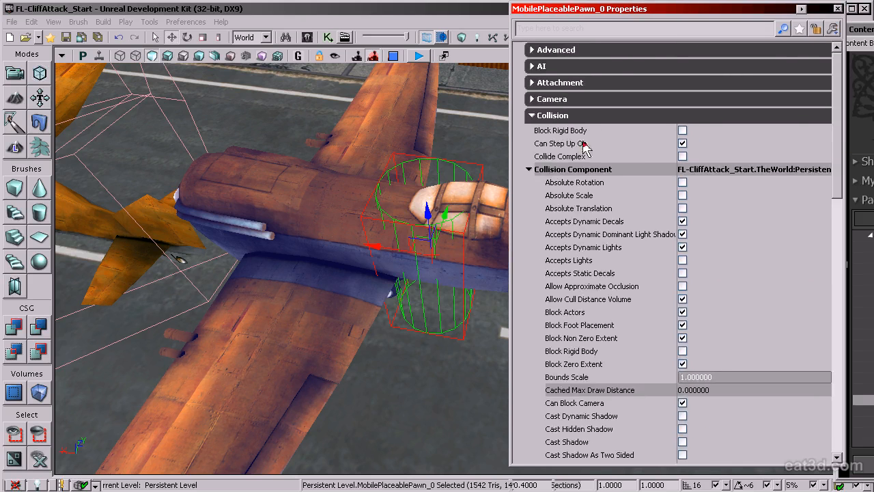
{"action": "left_click", "coordinate": [832, 29]}
{"action": "left_click_drag", "start_coordinate": [819, 8], "coordinate": [661, 2]}
{"action": "left_click", "coordinate": [674, 23]}
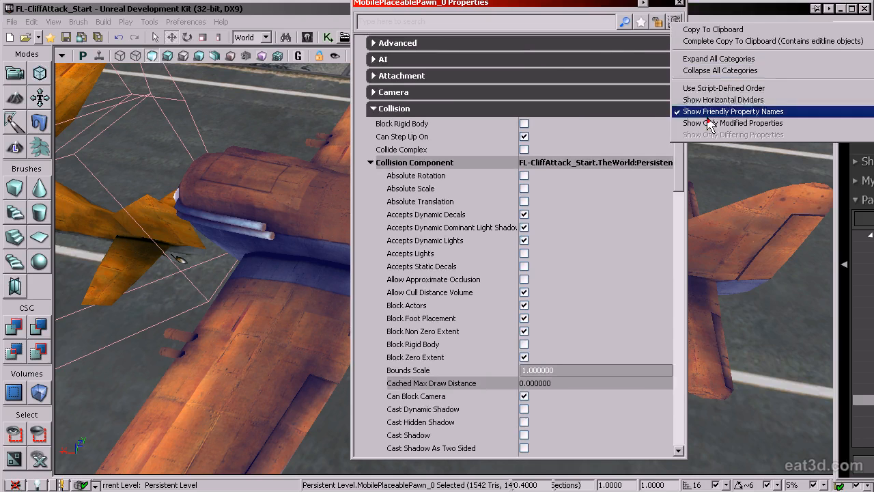
{"action": "left_click", "coordinate": [711, 94]}
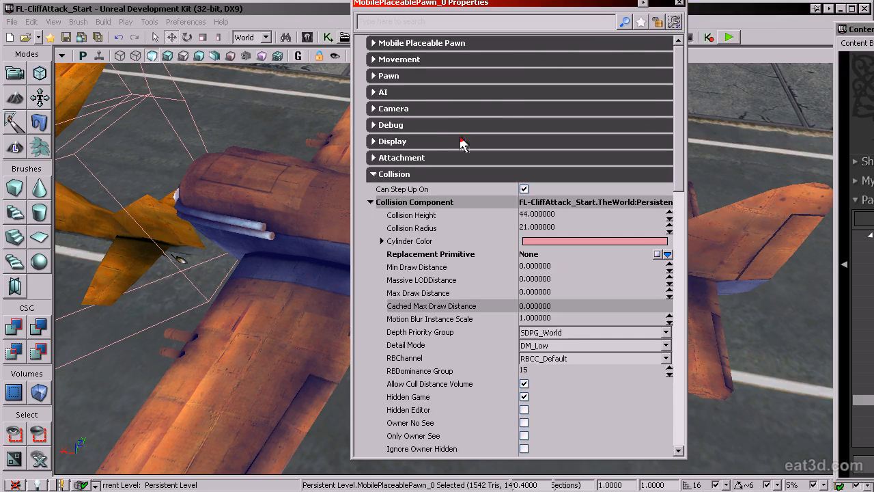
{"action": "left_click", "coordinate": [421, 336]}
{"action": "scroll", "coordinate": [441, 335], "scroll_direction": "down", "scroll_amount": 2}
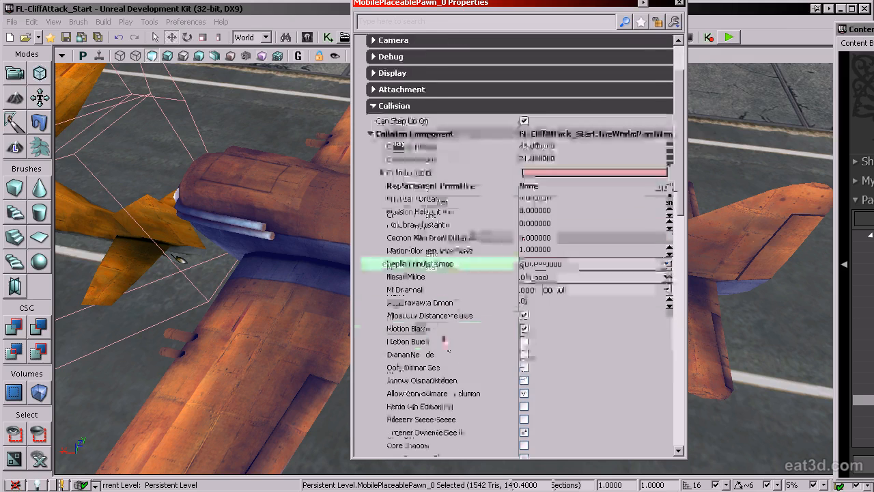
{"action": "scroll", "coordinate": [445, 324], "scroll_direction": "up", "scroll_amount": 2}
{"action": "left_click", "coordinate": [674, 22]}
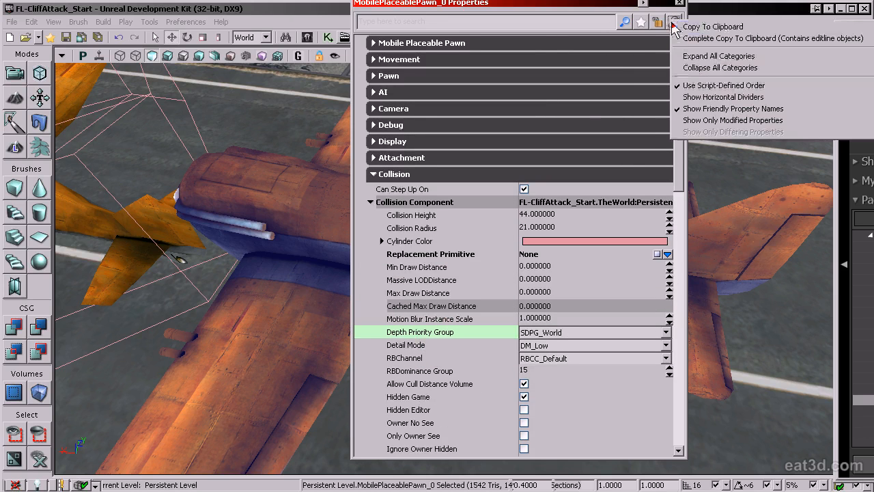
{"action": "left_click", "coordinate": [707, 88]}
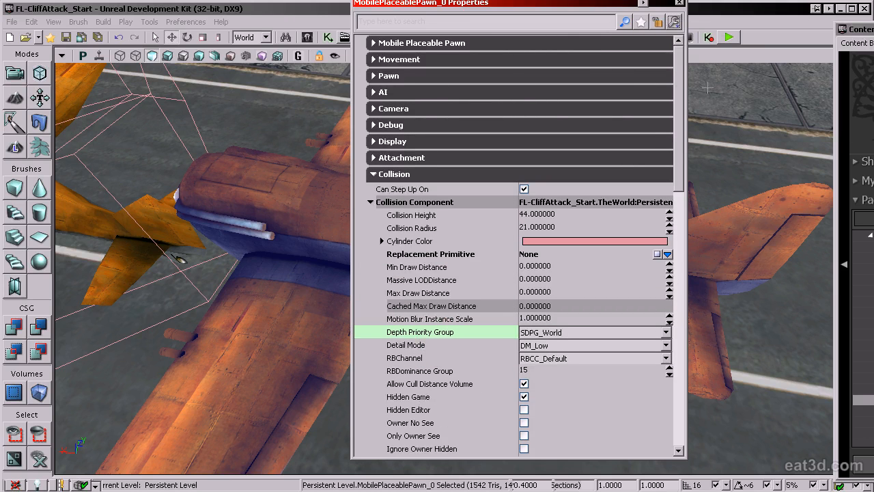
Locate the Collision Height and Collision Radius values among the pawn's Collision Component settings.
{"action": "scroll", "coordinate": [415, 248], "scroll_direction": "down", "scroll_amount": 5}
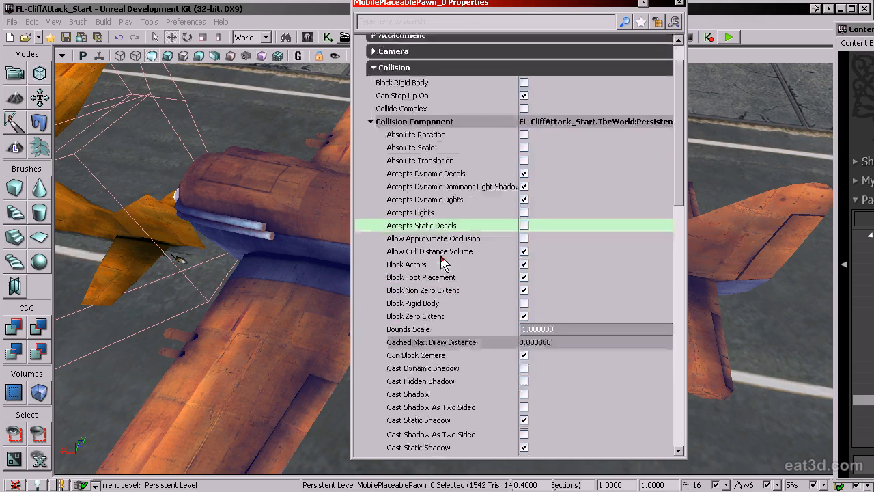
{"action": "scroll", "coordinate": [480, 382], "scroll_direction": "down", "scroll_amount": 4}
{"action": "left_click", "coordinate": [467, 324]}
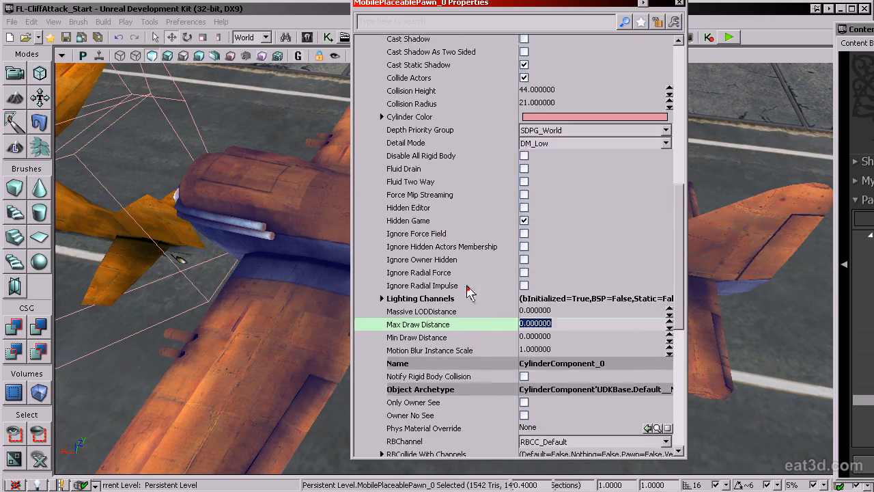
{"action": "scroll", "coordinate": [471, 300], "scroll_direction": "down", "scroll_amount": 2}
{"action": "scroll", "coordinate": [471, 307], "scroll_direction": "up", "scroll_amount": 10}
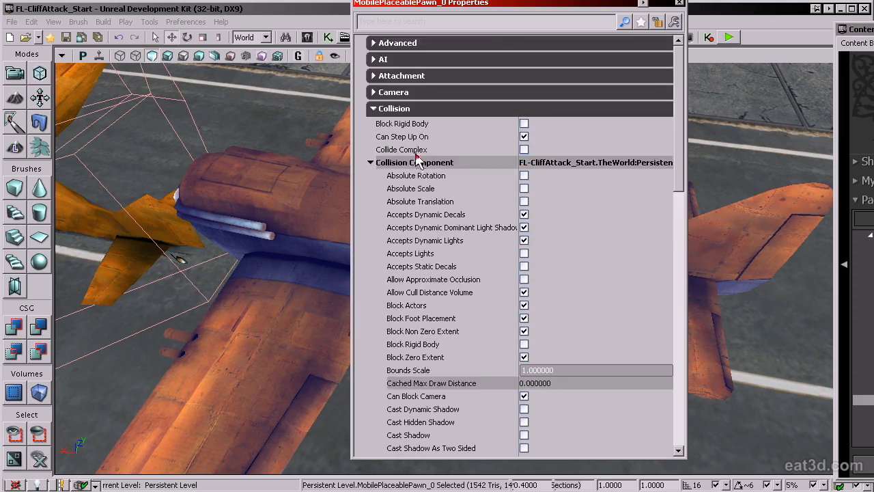
{"action": "left_click", "coordinate": [440, 243]}
{"action": "left_click_drag", "start_coordinate": [679, 140], "coordinate": [614, 237]}
{"action": "left_click", "coordinate": [440, 164]}
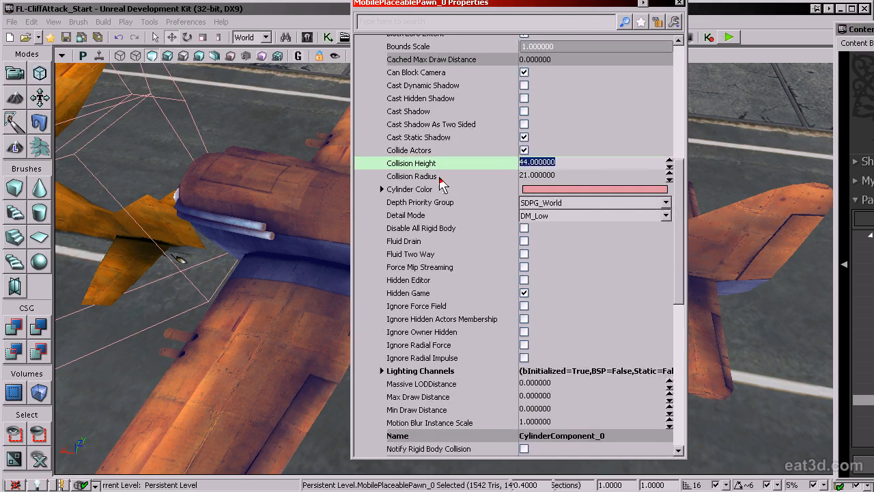
Set the pawn's Collision Radius to 128 and check the enlarged cylinder around the plane from above.
{"action": "left_click_drag", "start_coordinate": [471, 3], "coordinate": [723, 11]}
{"action": "right_click_drag", "start_coordinate": [458, 362], "coordinate": [437, 372]}
{"action": "left_click", "coordinate": [803, 183]}
{"action": "type", "text": "128"}
{"action": "key", "text": "Return"}
{"action": "right_click_drag", "start_coordinate": [437, 328], "coordinate": [437, 396]}
{"action": "right_click_drag", "start_coordinate": [471, 102], "coordinate": [481, 150]}
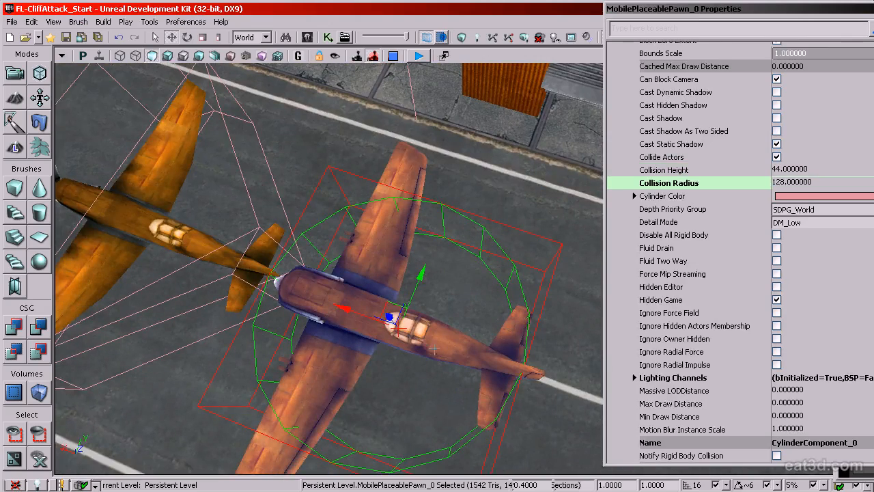
Try Collision Height values of 36 and 30 on the pawn's collision cylinder, viewing the plane from the side.
{"action": "right_click_drag", "start_coordinate": [519, 308], "coordinate": [552, 307]}
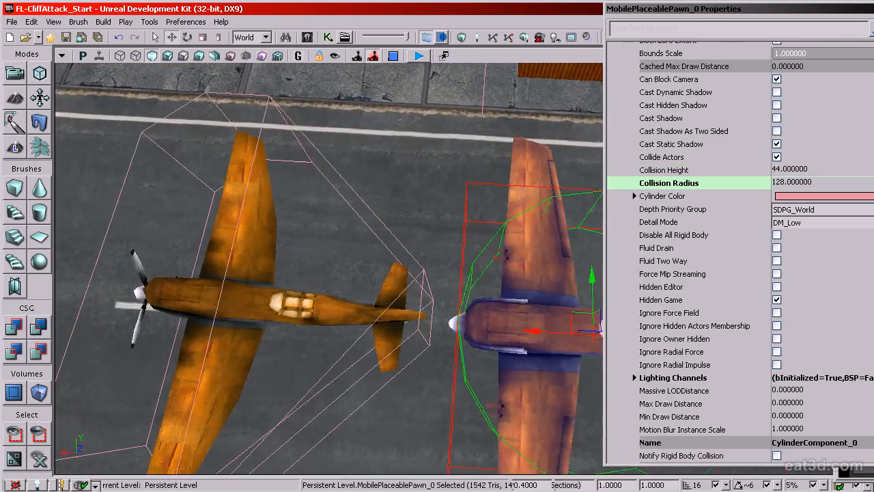
{"action": "middle_click_drag", "start_coordinate": [437, 307], "coordinate": [486, 307]}
{"action": "right_click_drag", "start_coordinate": [486, 308], "coordinate": [492, 249]}
{"action": "mouse_move", "coordinate": [428, 348]}
{"action": "right_mouse_down"}
{"action": "mouse_move", "coordinate": [425, 369]}
{"action": "mouse_move", "coordinate": [428, 349]}
{"action": "right_mouse_up"}
{"action": "left_click_drag", "start_coordinate": [679, 9], "coordinate": [575, 8]}
{"action": "left_click", "coordinate": [703, 168]}
{"action": "type", "text": "36"}
{"action": "key", "text": "Return"}
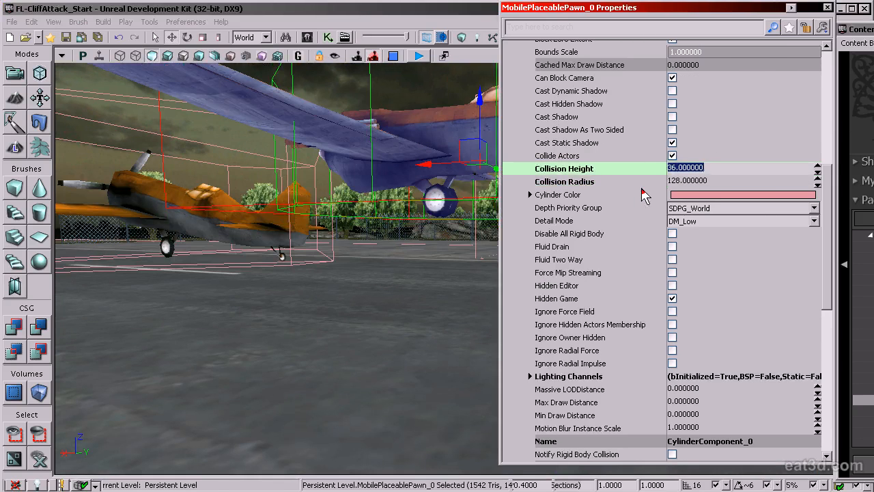
{"action": "type", "text": "30"}
{"action": "key", "text": "Return"}
{"action": "right_click_drag", "start_coordinate": [437, 273], "coordinate": [443, 314]}
Set the pawn's Collision Height to 24, check the flattened cylinder around the plane, and close the pawn's properties.
{"action": "left_click", "coordinate": [715, 169]}
{"action": "type", "text": "24"}
{"action": "key", "text": "Return"}
{"action": "mouse_move", "coordinate": [401, 195]}
{"action": "right_mouse_down"}
{"action": "mouse_move", "coordinate": [404, 206]}
{"action": "mouse_move", "coordinate": [401, 195]}
{"action": "right_mouse_up"}
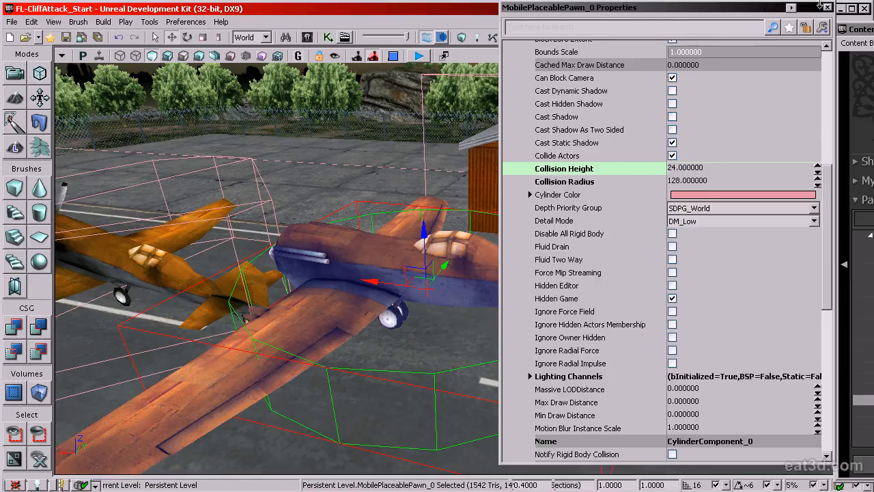
{"action": "left_click_drag", "start_coordinate": [665, 9], "coordinate": [873, 8]}
{"action": "right_click_drag", "start_coordinate": [437, 273], "coordinate": [405, 277]}
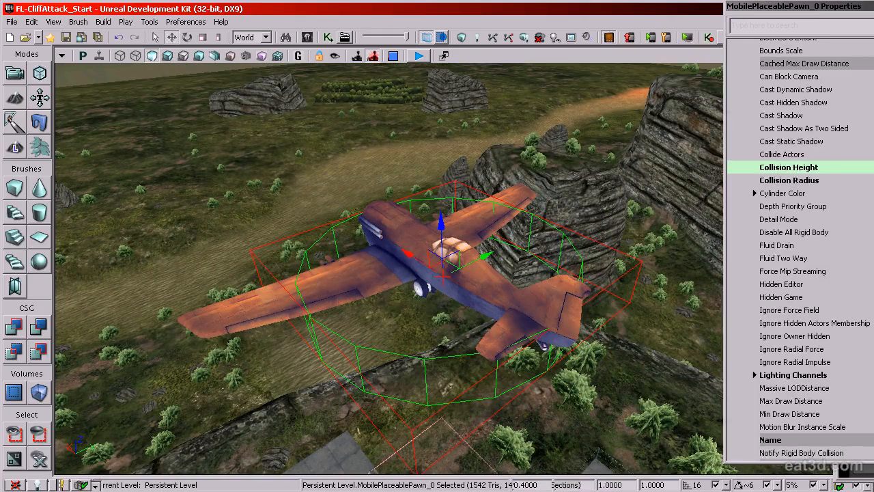
{"action": "left_click", "coordinate": [872, 6]}
Bring up the Actor Classes list, collapse the Pawn branch, and select the CameraActor class.
{"action": "left_click_drag", "start_coordinate": [873, 31], "coordinate": [233, 18]}
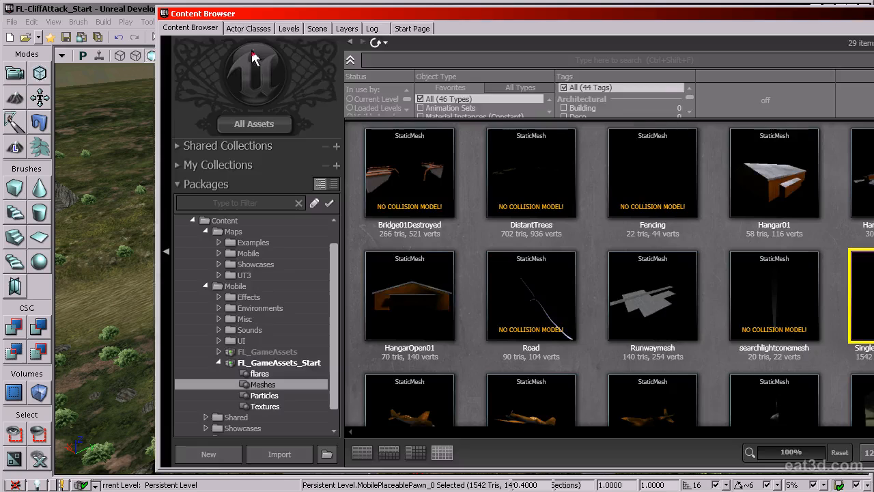
{"action": "left_click", "coordinate": [254, 29]}
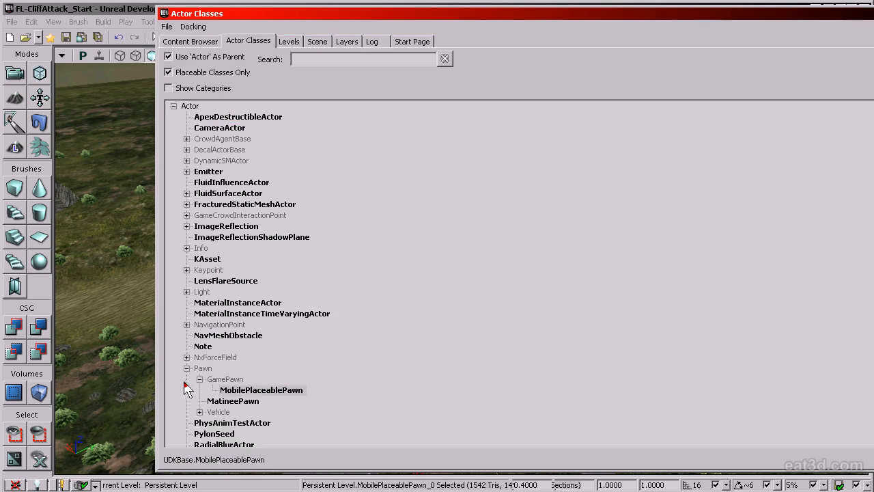
{"action": "left_click", "coordinate": [194, 384]}
{"action": "left_click", "coordinate": [186, 369]}
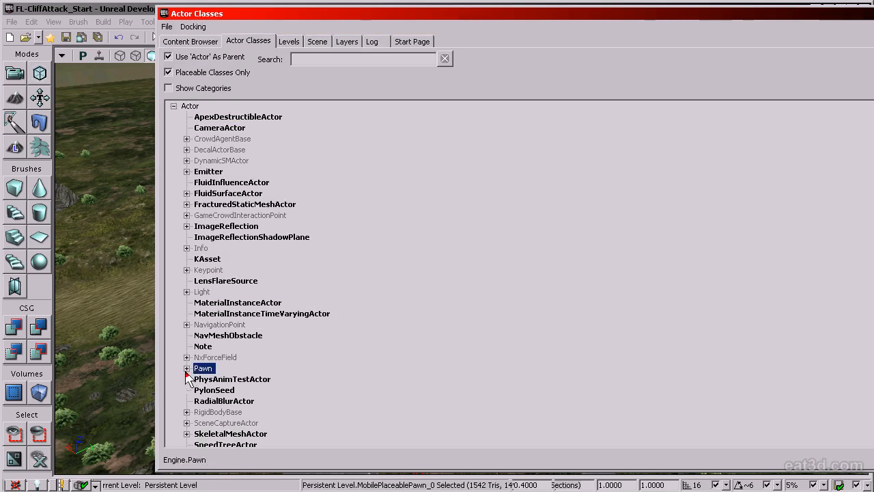
{"action": "left_click", "coordinate": [215, 129]}
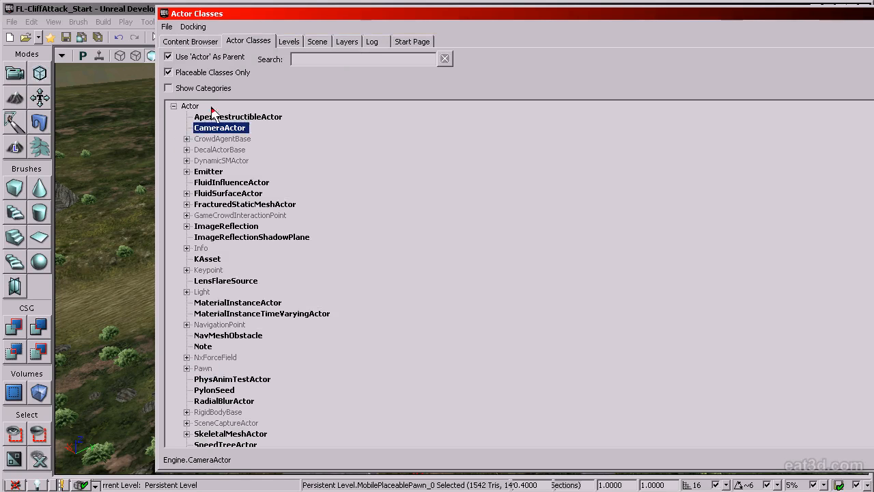
Try listing the actor classes by category, then return to the class tree with CameraActor selected.
{"action": "left_click", "coordinate": [188, 89]}
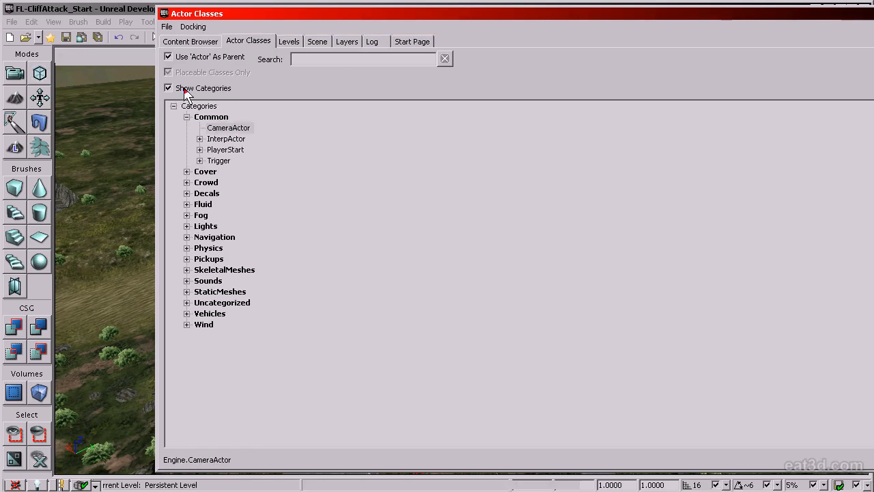
{"action": "left_click", "coordinate": [221, 130]}
{"action": "left_click", "coordinate": [210, 89]}
{"action": "left_click", "coordinate": [229, 129]}
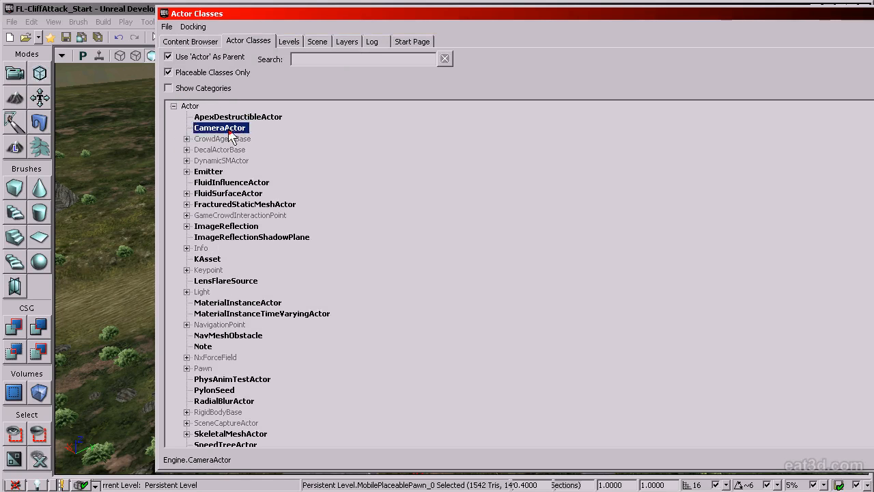
Add a CameraActor beside the plane pawn and move it back behind the plane's tail.
{"action": "left_click_drag", "start_coordinate": [293, 20], "coordinate": [816, 11]}
{"action": "mouse_move", "coordinate": [419, 278]}
{"action": "right_mouse_down"}
{"action": "mouse_move", "coordinate": [444, 307]}
{"action": "mouse_move", "coordinate": [419, 278]}
{"action": "right_mouse_up"}
{"action": "right_click", "coordinate": [419, 278]}
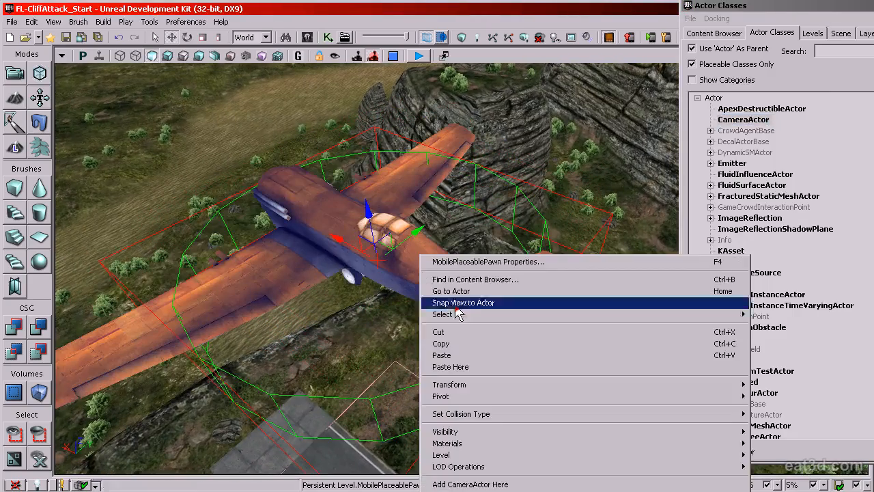
{"action": "left_click", "coordinate": [476, 484]}
{"action": "right_click_drag", "start_coordinate": [443, 350], "coordinate": [437, 287]}
{"action": "left_click_drag", "start_coordinate": [320, 264], "coordinate": [416, 264], "text": "shift"}
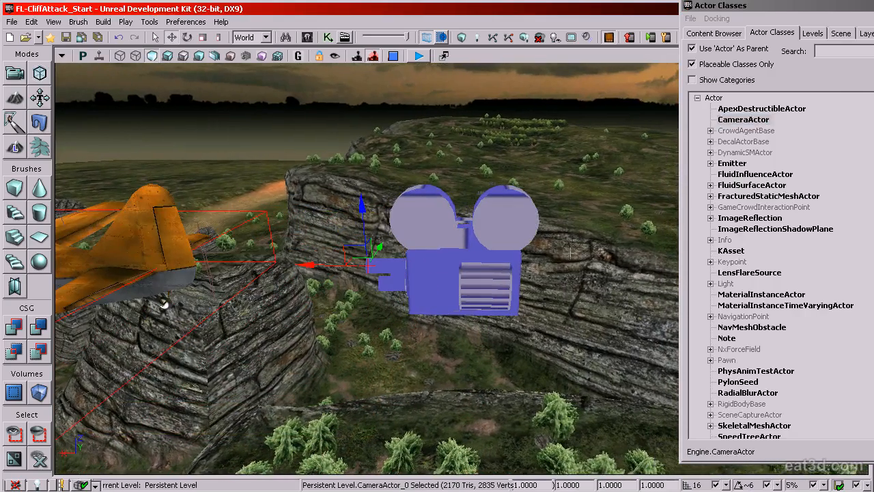
{"action": "left_click_drag", "start_coordinate": [781, 8], "coordinate": [873, 8]}
{"action": "right_click_drag", "start_coordinate": [618, 277], "coordinate": [471, 141]}
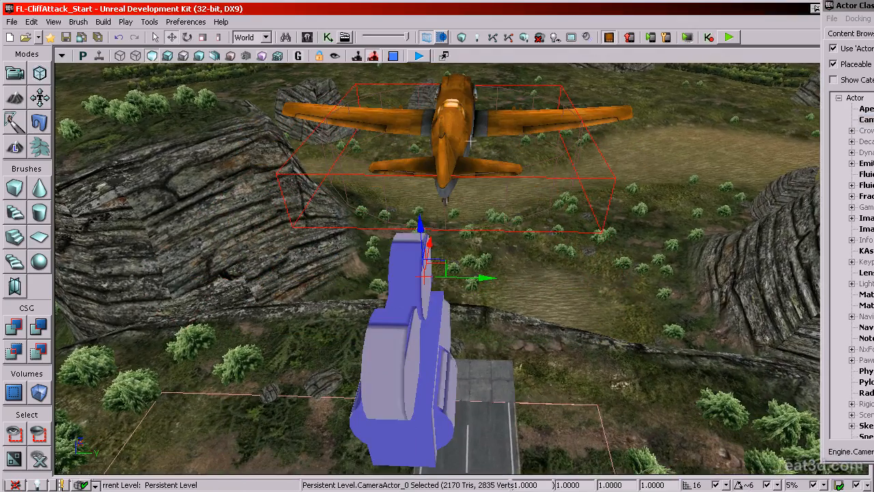
Reduce the drag grid snap to 1 and raise the camera to a height above the plane's tail.
{"action": "left_click", "coordinate": [393, 56]}
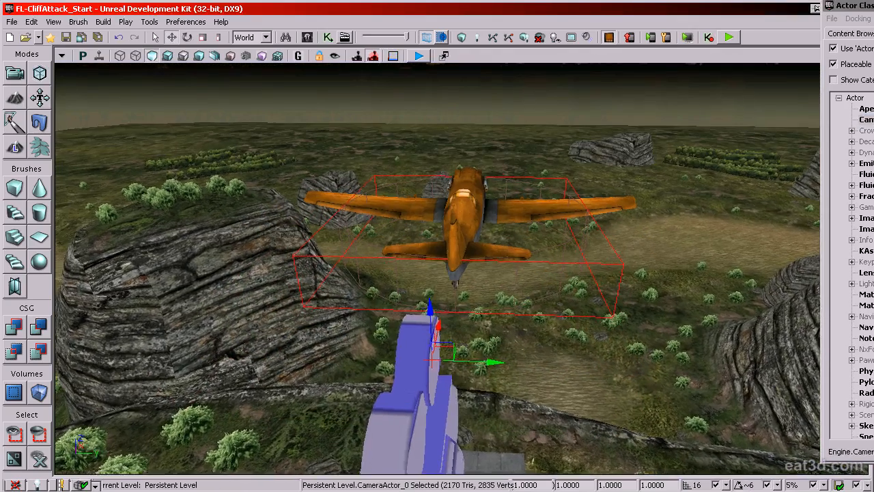
{"action": "mouse_move", "coordinate": [578, 228]}
{"action": "left_mouse_down"}
{"action": "mouse_move", "coordinate": [578, 239]}
{"action": "mouse_move", "coordinate": [578, 215]}
{"action": "left_mouse_up"}
{"action": "key", "text": "bracketleft"}
{"action": "key", "text": "bracketleft"}
{"action": "key", "text": "bracketleft"}
{"action": "key", "text": "bracketleft"}
{"action": "right_click_drag", "start_coordinate": [536, 305], "coordinate": [248, 257]}
{"action": "left_click_drag", "start_coordinate": [456, 155], "coordinate": [456, 102], "text": "shift"}
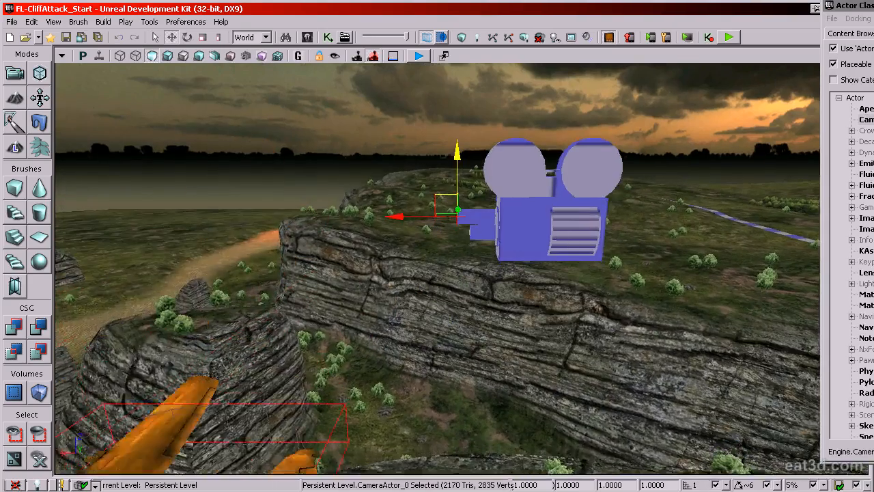
{"action": "left_click_drag", "start_coordinate": [457, 151], "coordinate": [457, 168], "text": "shift"}
{"action": "left_click_drag", "start_coordinate": [457, 167], "coordinate": [461, 181]}
{"action": "left_click_drag", "start_coordinate": [469, 147], "coordinate": [469, 160], "text": "shift"}
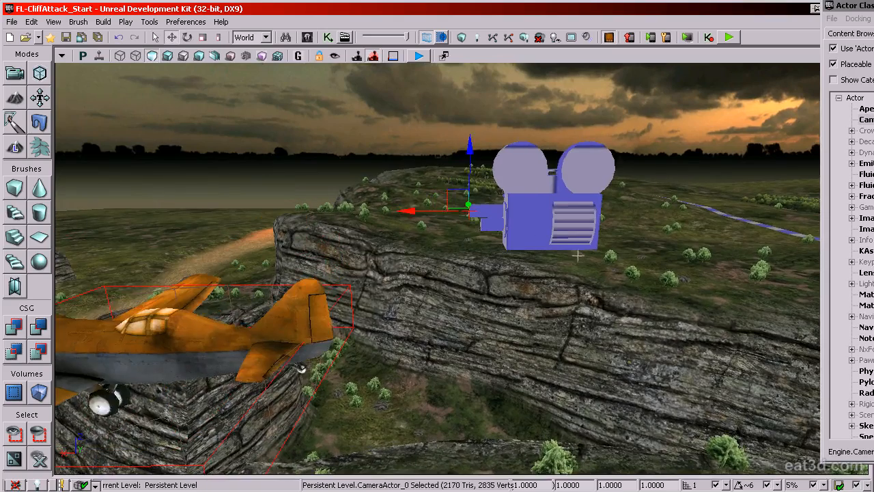
{"action": "left_click_drag", "start_coordinate": [577, 255], "coordinate": [577, 263]}
Rotate the camera so it tilts down towards the plane, easing back from a pitch of about 34 degrees.
{"action": "left_click_drag", "start_coordinate": [409, 167], "coordinate": [430, 136]}
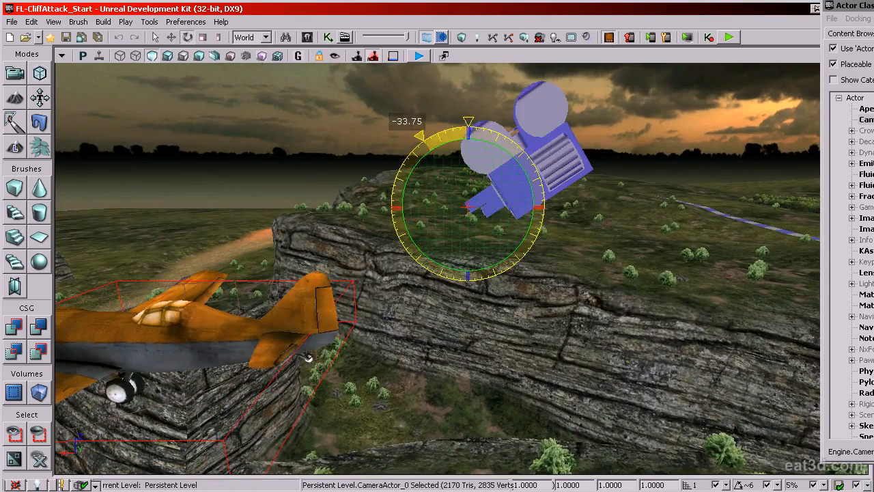
{"action": "right_click_drag", "start_coordinate": [456, 194], "coordinate": [514, 210]}
{"action": "key", "text": "space"}
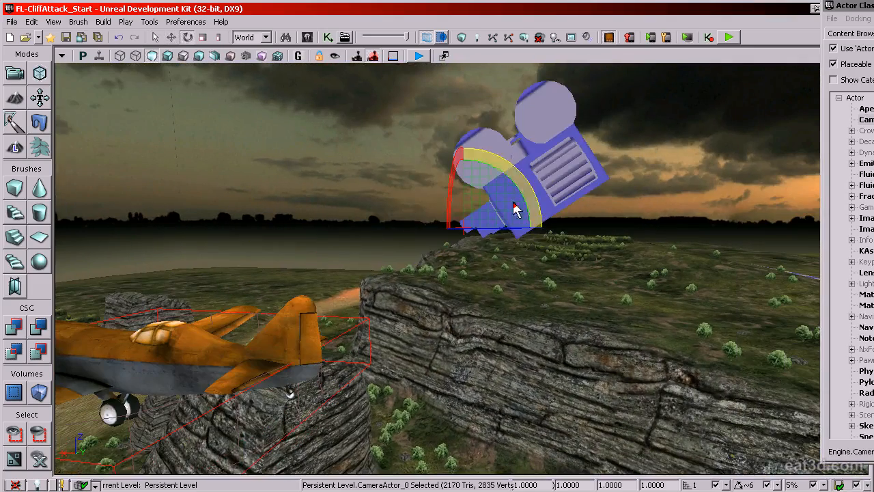
{"action": "left_click_drag", "start_coordinate": [506, 166], "coordinate": [533, 166]}
{"action": "key", "text": "space"}
{"action": "key", "text": "space"}
{"action": "right_click_drag", "start_coordinate": [506, 166], "coordinate": [682, 312]}
Open the CameraActor's properties and turn off Constrain Aspect Ratio.
{"action": "double_click", "coordinate": [575, 188]}
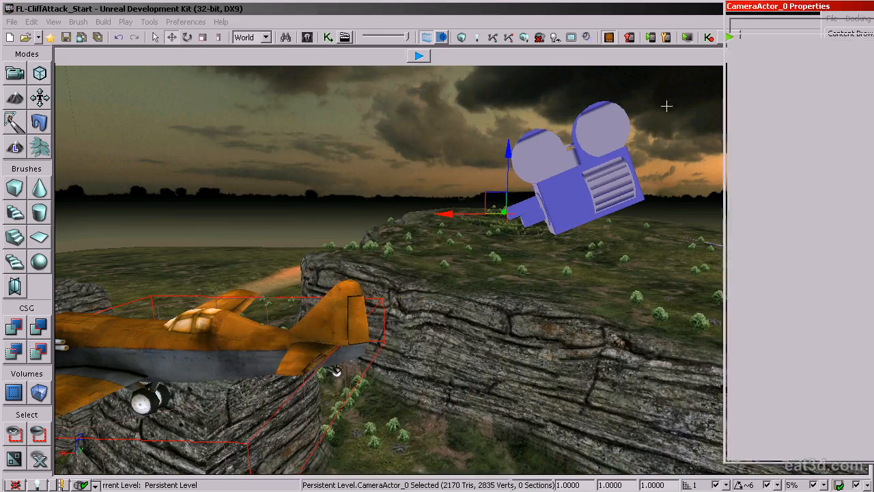
{"action": "left_click_drag", "start_coordinate": [792, 11], "coordinate": [259, 19]}
{"action": "left_click", "coordinate": [253, 72]}
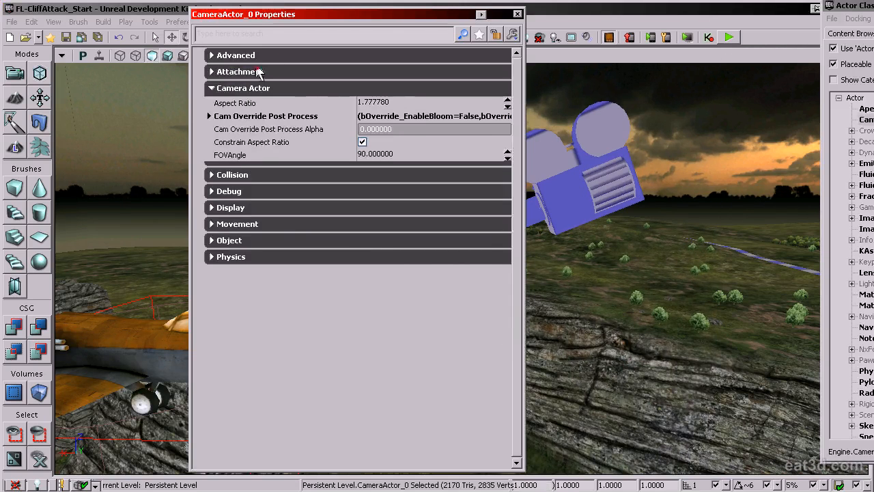
{"action": "left_click", "coordinate": [243, 103]}
{"action": "left_click", "coordinate": [262, 143]}
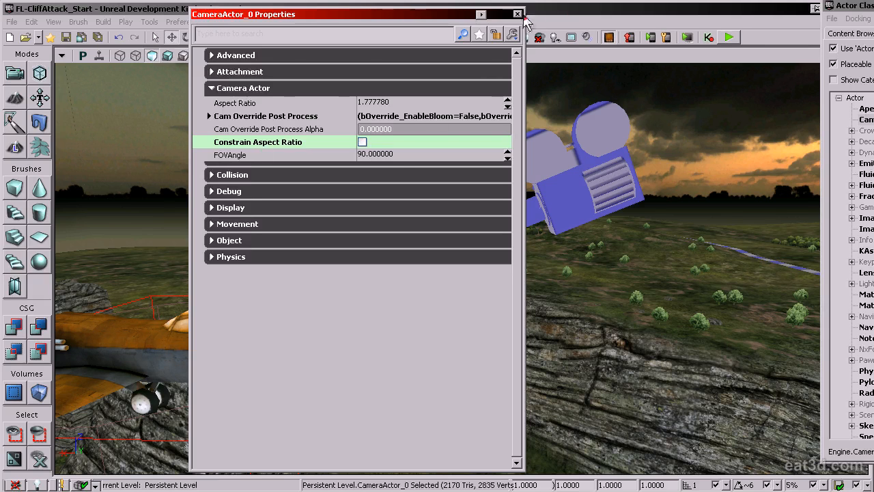
Set the camera's FOVAngle to 100 and close its properties.
{"action": "left_click", "coordinate": [373, 155]}
{"action": "type", "text": "1"}
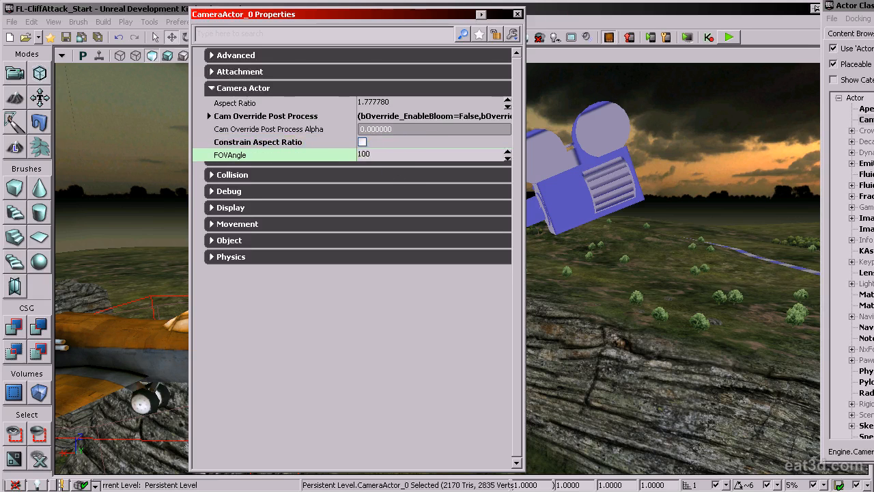
{"action": "key", "text": "Return"}
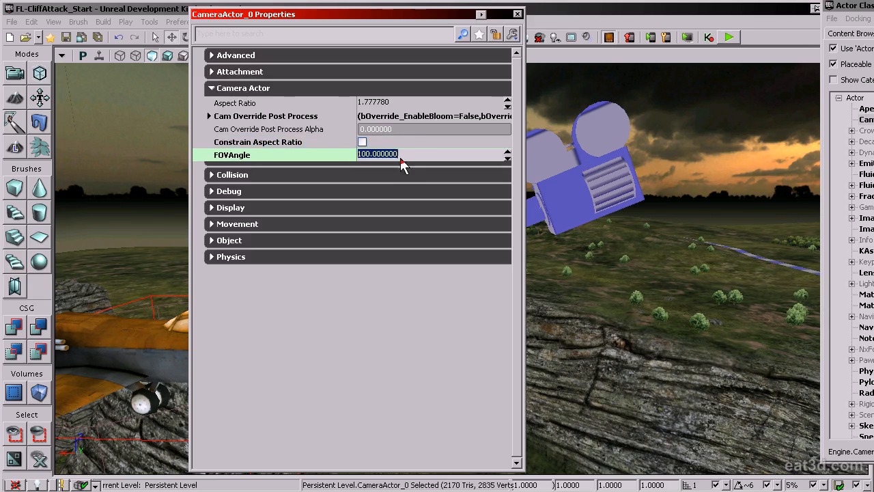
{"action": "left_click", "coordinate": [517, 15]}
{"action": "left_click_drag", "start_coordinate": [419, 268], "coordinate": [376, 262]}
{"action": "left_click_drag", "start_coordinate": [308, 265], "coordinate": [314, 276]}
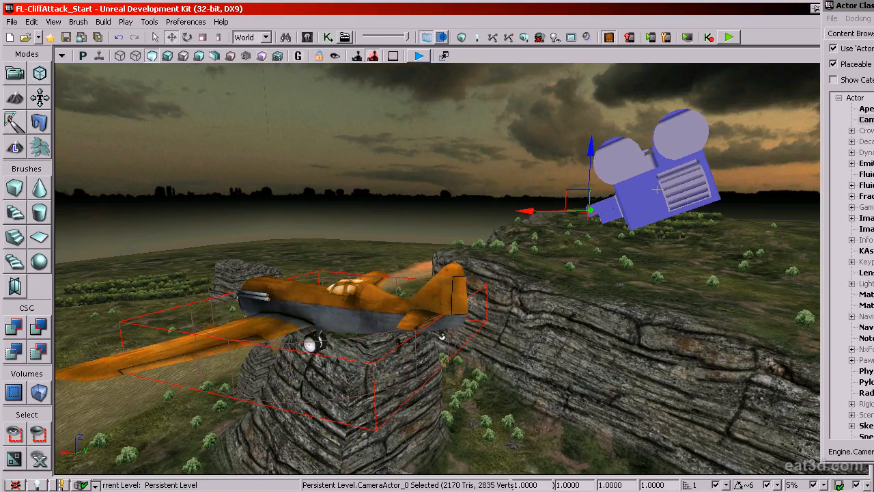
Reopen the CameraActor's properties, collapse the Camera Actor settings, and expand the Attachment settings.
{"action": "left_click", "coordinate": [347, 318]}
{"action": "key", "text": "ctrl+z"}
{"action": "left_click", "coordinate": [332, 325]}
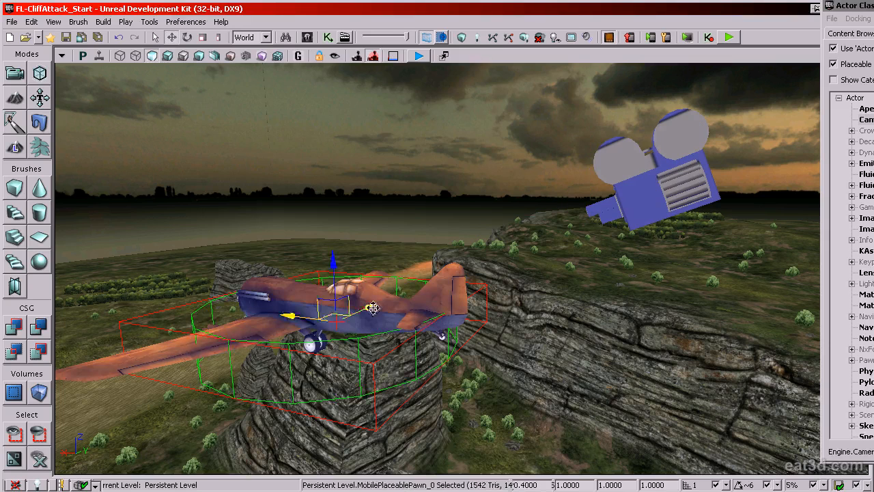
{"action": "double_click", "coordinate": [641, 198]}
{"action": "left_click_drag", "start_coordinate": [396, 16], "coordinate": [445, 6]}
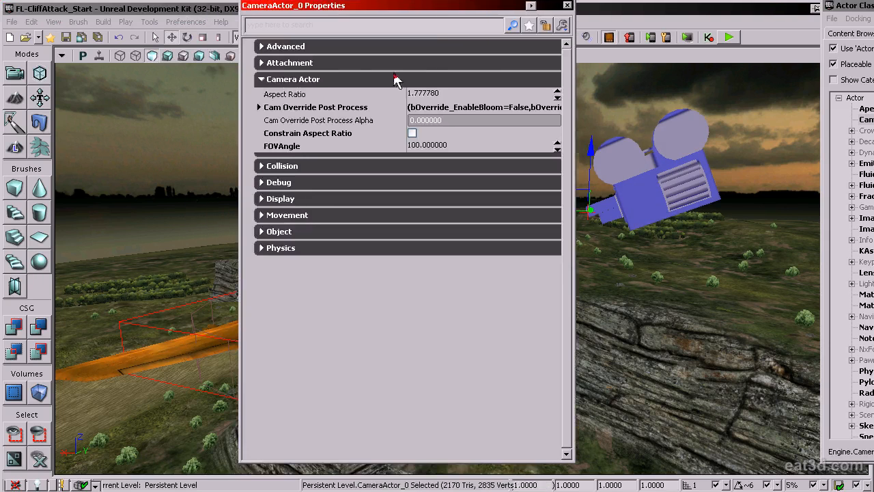
{"action": "left_click", "coordinate": [307, 80]}
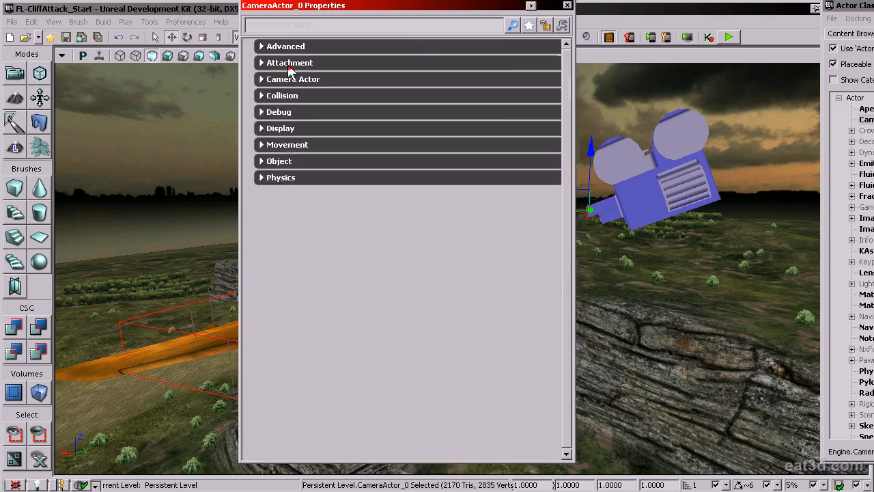
{"action": "left_click", "coordinate": [299, 65]}
Lock the properties window to the CameraActor and test the lock by selecting the cliff mesh in the level.
{"action": "left_click_drag", "start_coordinate": [347, 7], "coordinate": [807, 8]}
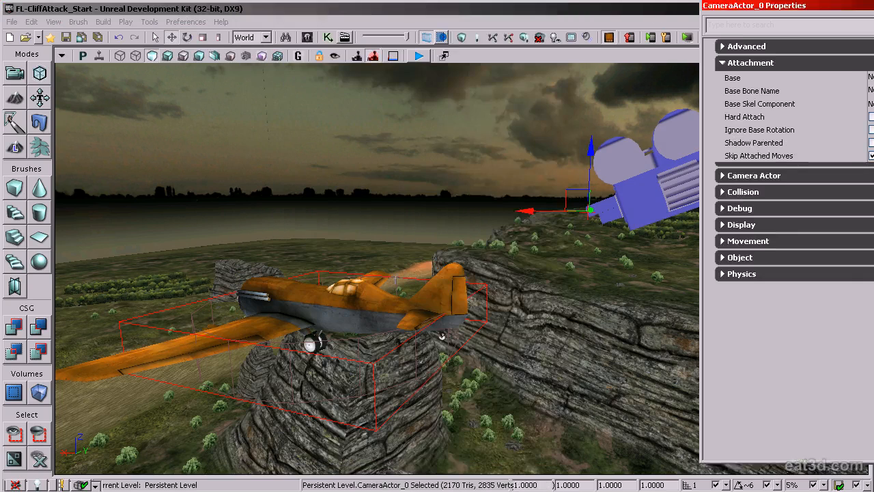
{"action": "right_click_drag", "start_coordinate": [396, 279], "coordinate": [393, 302]}
{"action": "left_click_drag", "start_coordinate": [793, 6], "coordinate": [528, 9]}
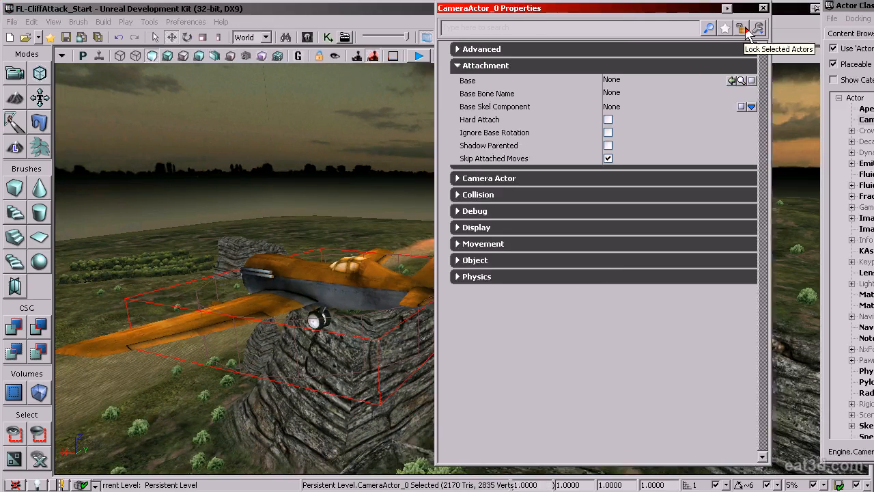
{"action": "left_click", "coordinate": [742, 30]}
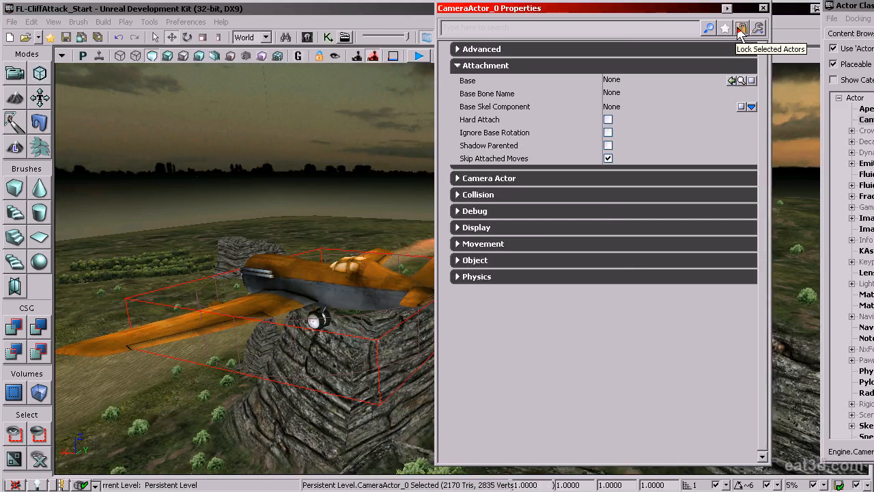
{"action": "right_click_drag", "start_coordinate": [204, 258], "coordinate": [217, 324]}
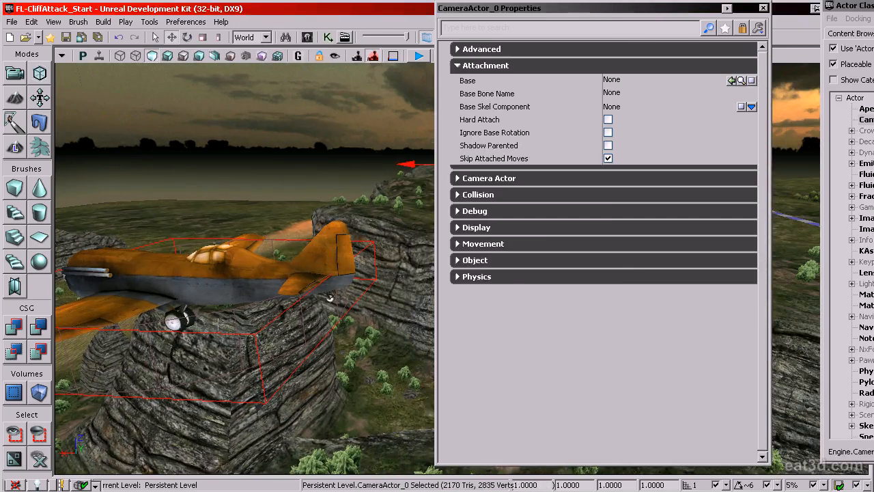
{"action": "left_click", "coordinate": [207, 374]}
{"action": "left_click", "coordinate": [552, 9]}
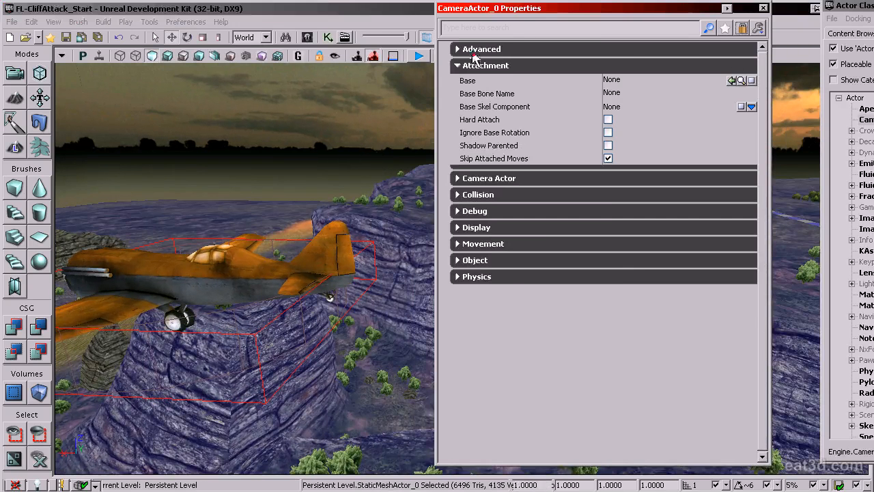
Set the CameraActor's attachment Base to the plane's MobilePlaceablePawn, unlock the properties window, and clear it from the view.
{"action": "left_click", "coordinate": [257, 271]}
{"action": "right_click_drag", "start_coordinate": [355, 366], "coordinate": [377, 369]}
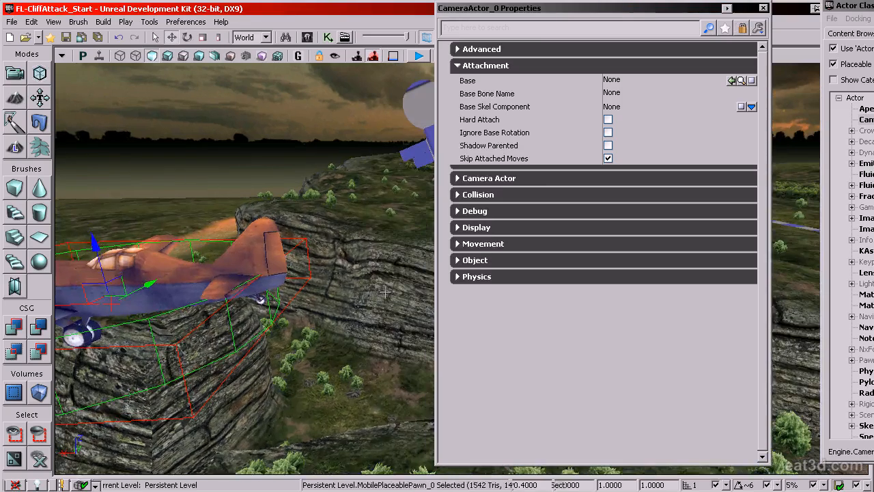
{"action": "left_click", "coordinate": [385, 291]}
{"action": "right_click_drag", "start_coordinate": [327, 272], "coordinate": [297, 277]}
{"action": "left_click", "coordinate": [284, 262]}
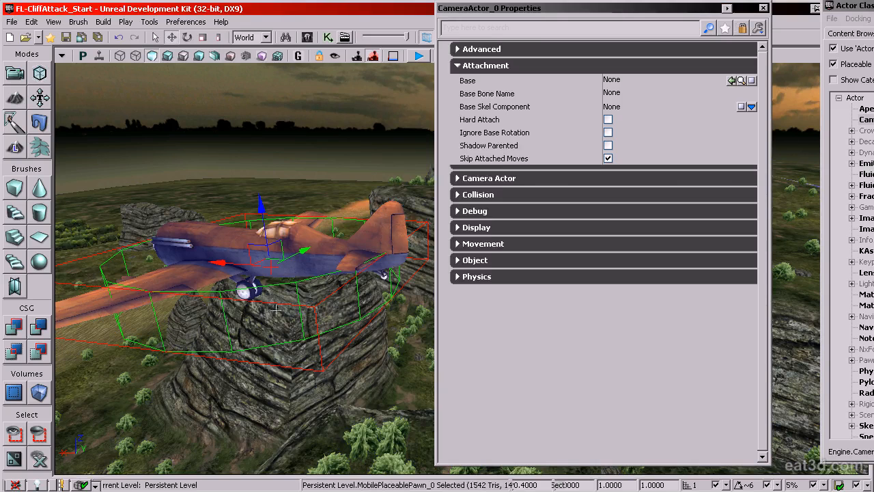
{"action": "left_click", "coordinate": [524, 80]}
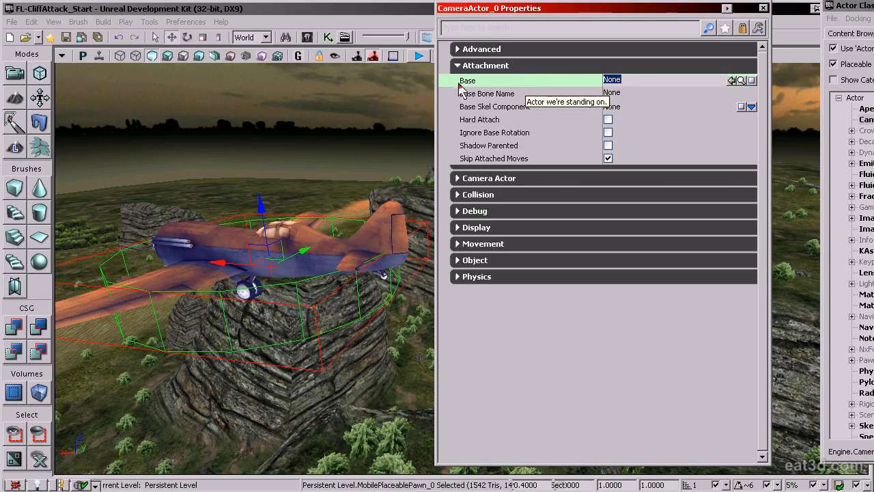
{"action": "left_click", "coordinate": [731, 81]}
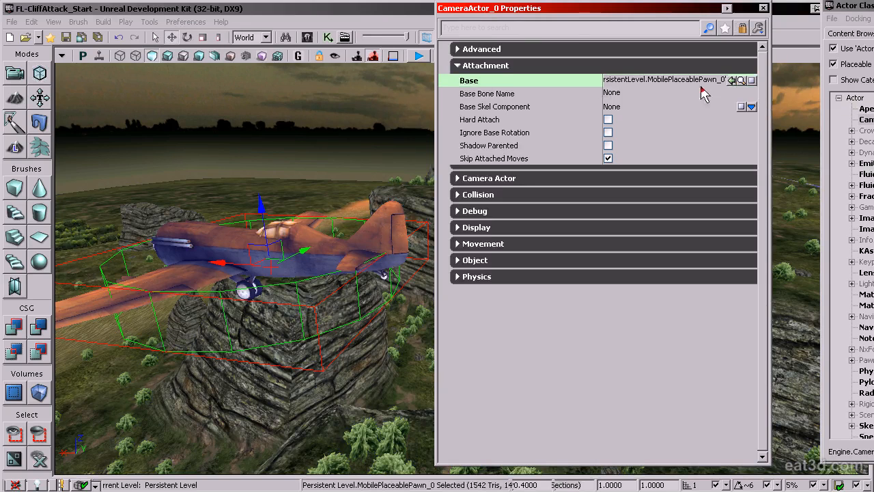
{"action": "left_click", "coordinate": [742, 28]}
{"action": "left_click", "coordinate": [762, 7]}
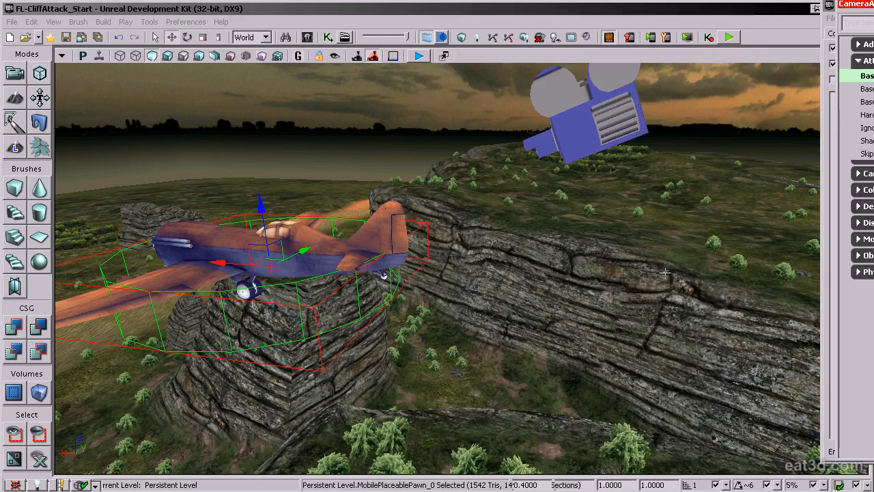
Select the CameraActor, turn on Hard Attach in its Attachment settings, and close its properties.
{"action": "left_click", "coordinate": [599, 126]}
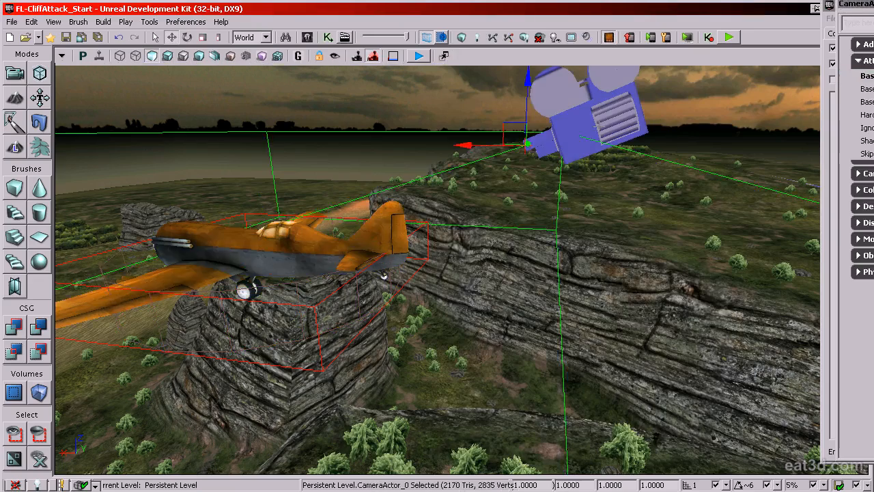
{"action": "right_click_drag", "start_coordinate": [549, 262], "coordinate": [566, 231]}
{"action": "left_click_drag", "start_coordinate": [567, 230], "coordinate": [525, 286]}
{"action": "right_click_drag", "start_coordinate": [524, 287], "coordinate": [523, 316]}
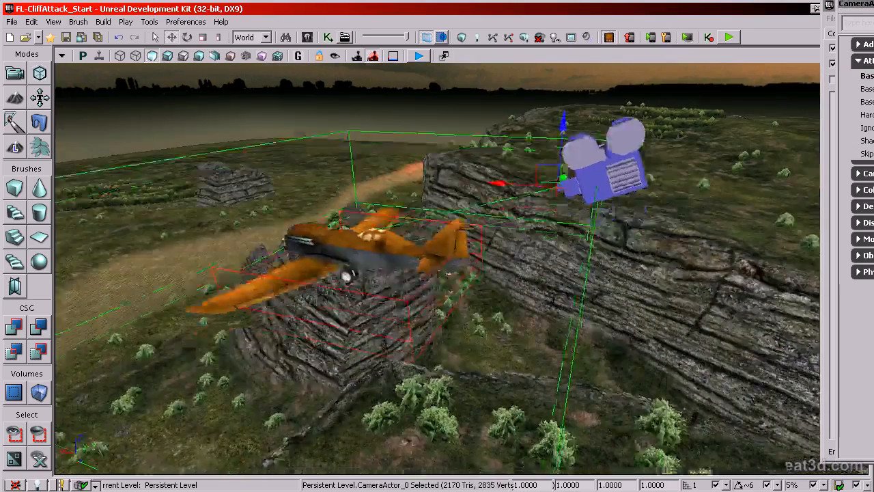
{"action": "left_click_drag", "start_coordinate": [523, 316], "coordinate": [523, 301]}
{"action": "scroll", "coordinate": [461, 377], "scroll_direction": "up", "scroll_amount": 2}
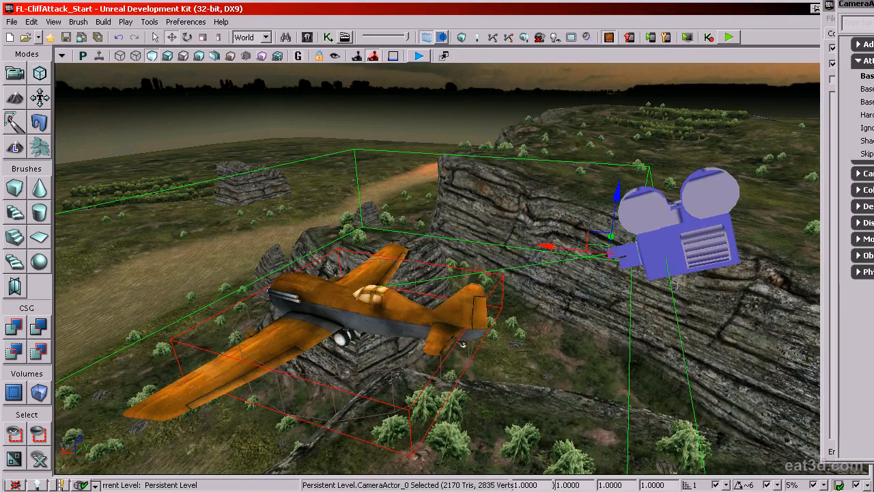
{"action": "left_click_drag", "start_coordinate": [872, 4], "coordinate": [452, 5]}
{"action": "left_click", "coordinate": [419, 117]}
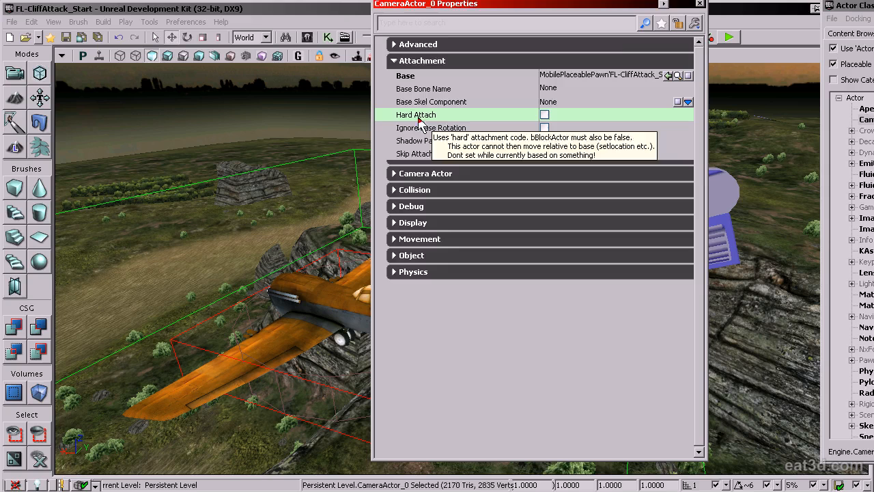
{"action": "double_click", "coordinate": [412, 122]}
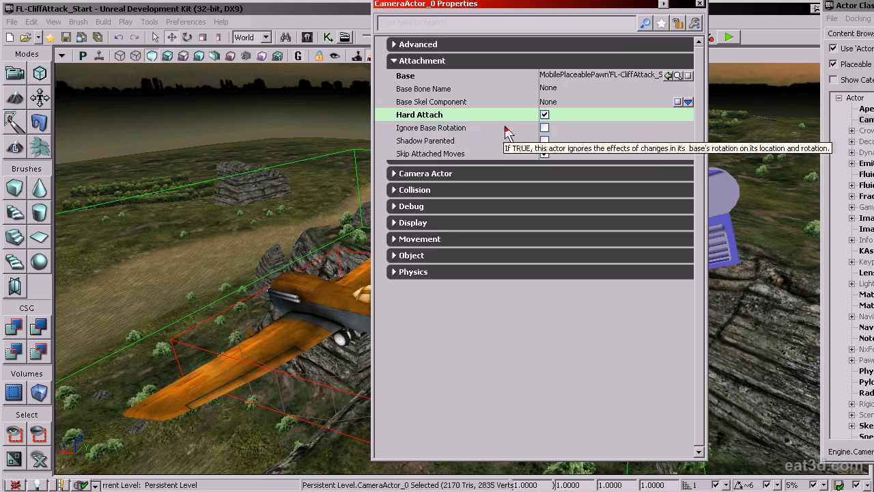
{"action": "left_click", "coordinate": [701, 6]}
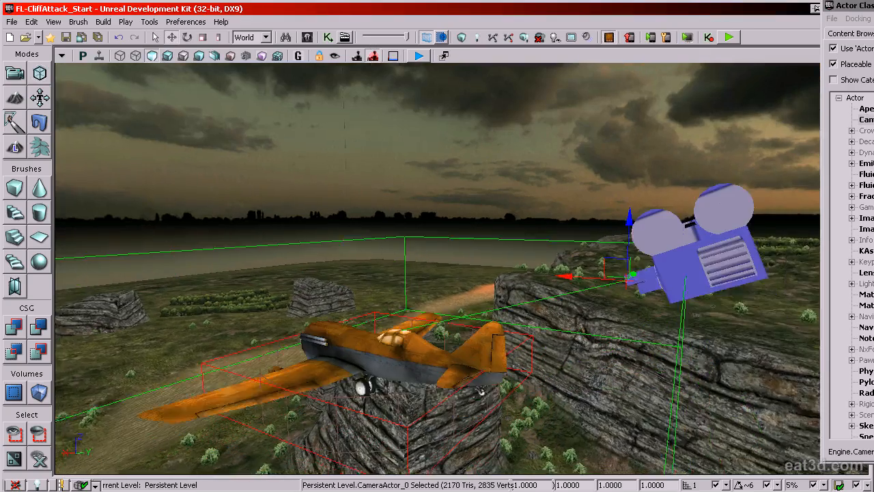
Save the FL-CliffAttack_Start level.
{"action": "right_click_drag", "start_coordinate": [294, 148], "coordinate": [325, 179]}
{"action": "left_click", "coordinate": [66, 37]}
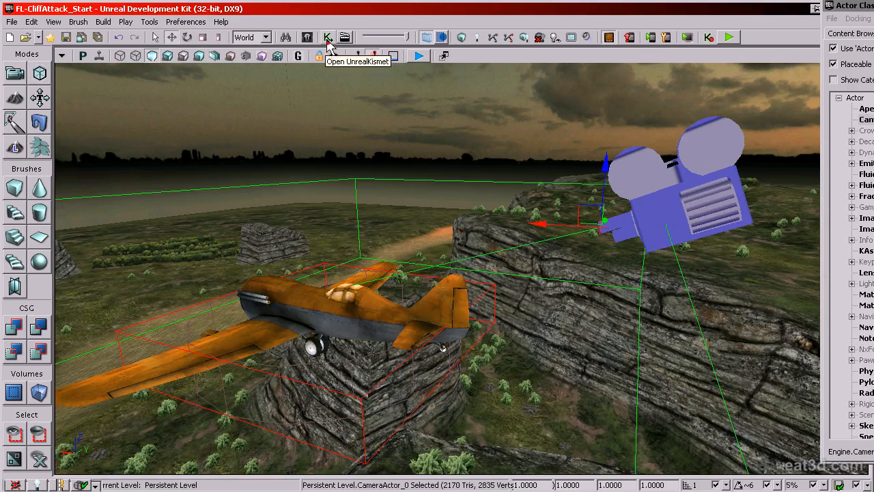
{"action": "mouse_move", "coordinate": [325, 140]}
{"action": "left_mouse_down"}
{"action": "mouse_move", "coordinate": [326, 126]}
{"action": "mouse_move", "coordinate": [334, 147]}
{"action": "left_mouse_up"}
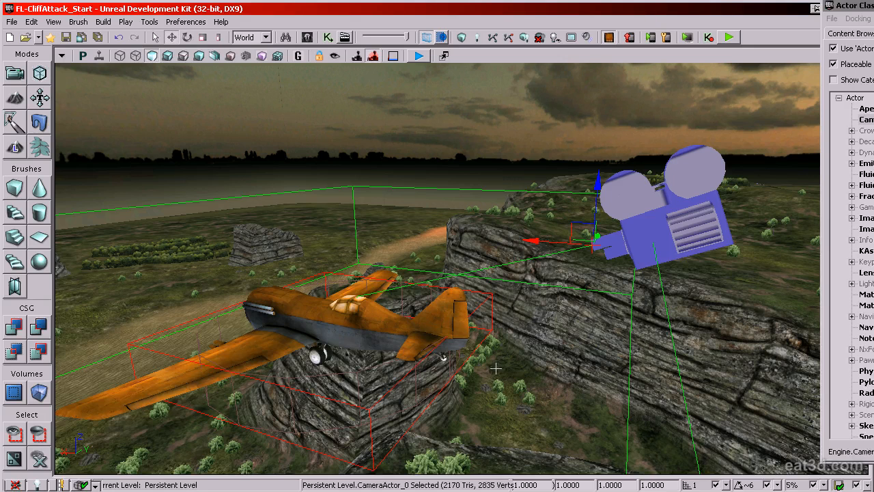
{"action": "left_click_drag", "start_coordinate": [496, 369], "coordinate": [628, 309]}
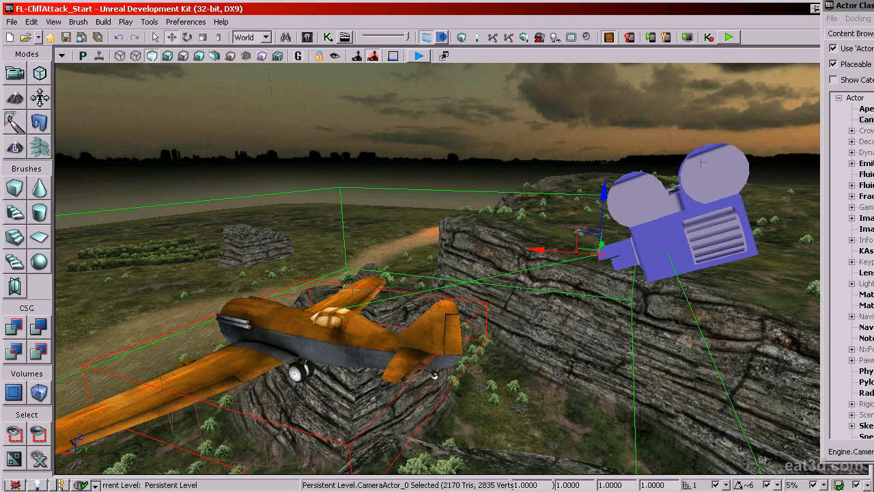
Open UnrealKismet and add a Level Loaded event to the level's main sequence.
{"action": "left_click", "coordinate": [330, 38]}
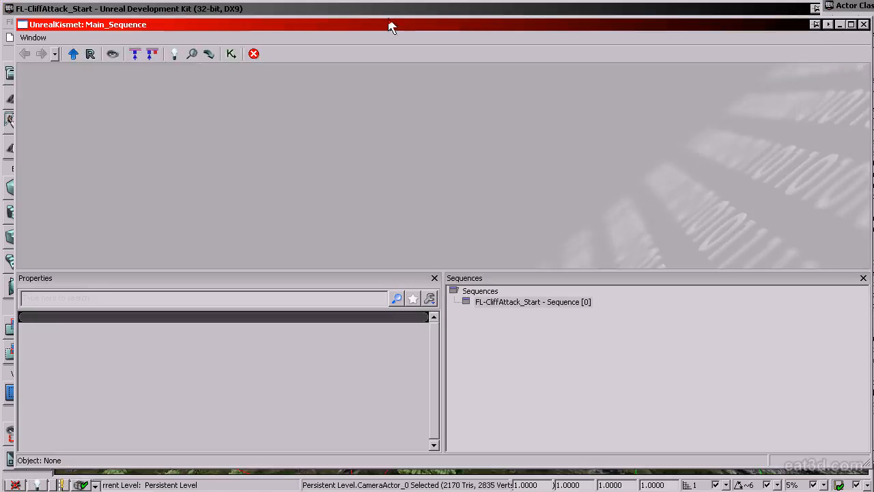
{"action": "left_click_drag", "start_coordinate": [390, 23], "coordinate": [402, 263]}
{"action": "left_click", "coordinate": [692, 220]}
{"action": "left_click_drag", "start_coordinate": [599, 260], "coordinate": [604, 19]}
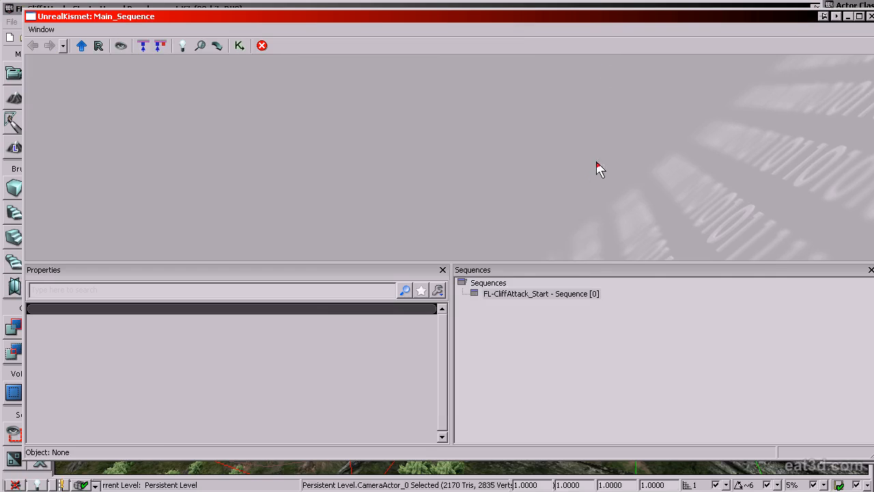
{"action": "right_click", "coordinate": [343, 100]}
{"action": "mouse_move", "coordinate": [372, 131]}
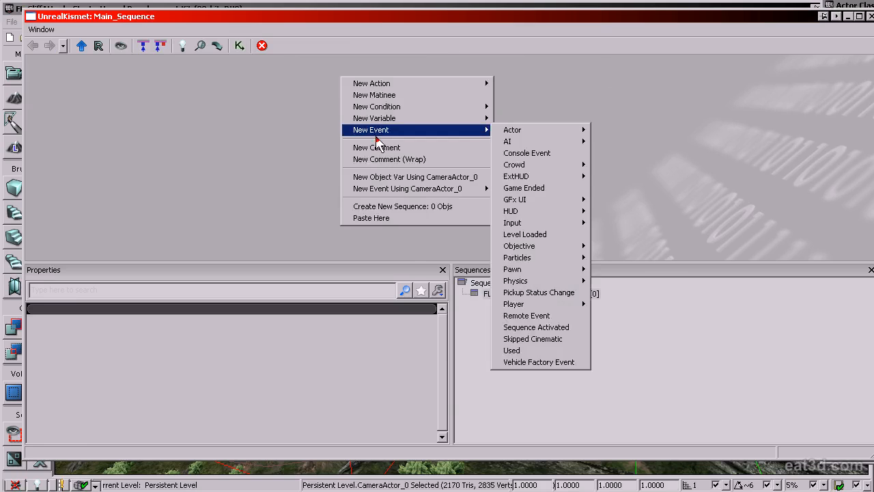
{"action": "left_click", "coordinate": [526, 234]}
{"action": "left_click_drag", "start_coordinate": [484, 185], "coordinate": [434, 184]}
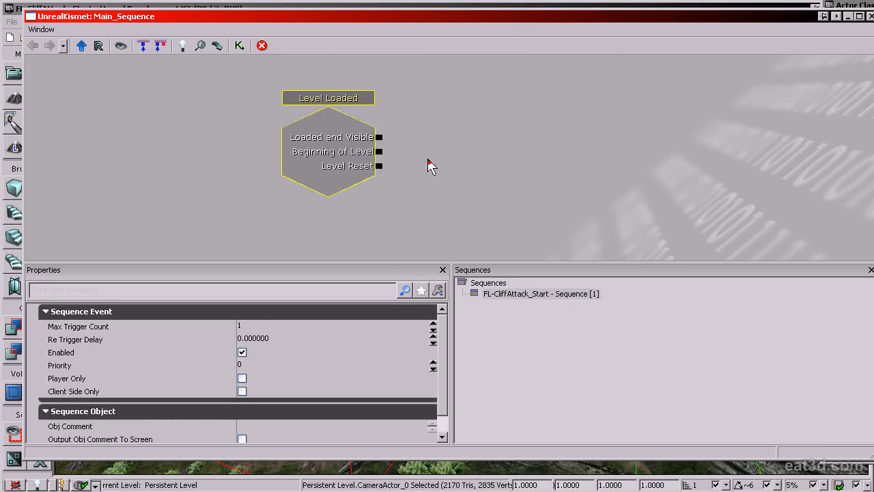
{"action": "left_click_drag", "start_coordinate": [424, 145], "coordinate": [369, 140]}
Add a Matinee beside the Level Loaded event and connect Loaded and Visible to its Play input.
{"action": "right_click", "coordinate": [383, 66]}
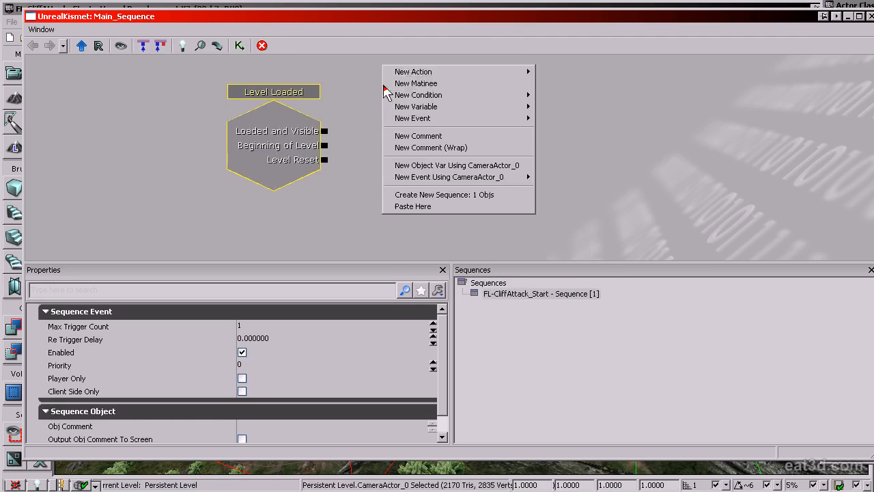
{"action": "left_click", "coordinate": [419, 87]}
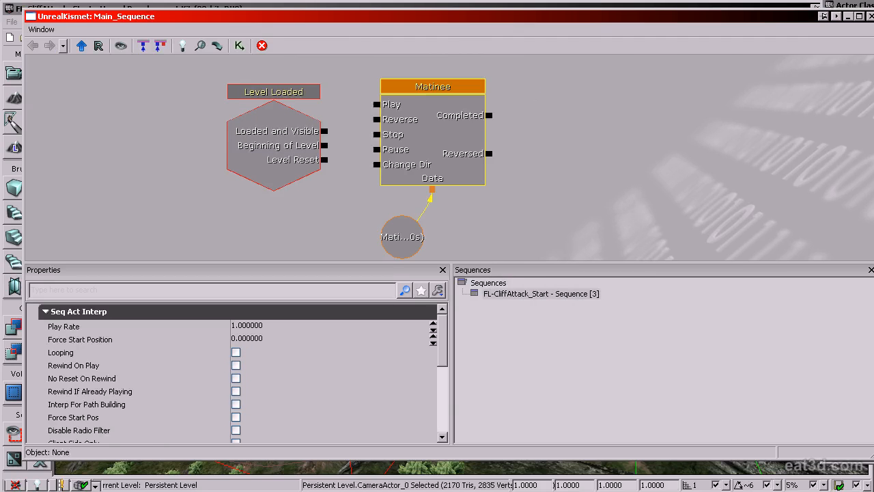
{"action": "right_click", "coordinate": [514, 66]}
{"action": "left_click_drag", "start_coordinate": [473, 63], "coordinate": [473, 52]}
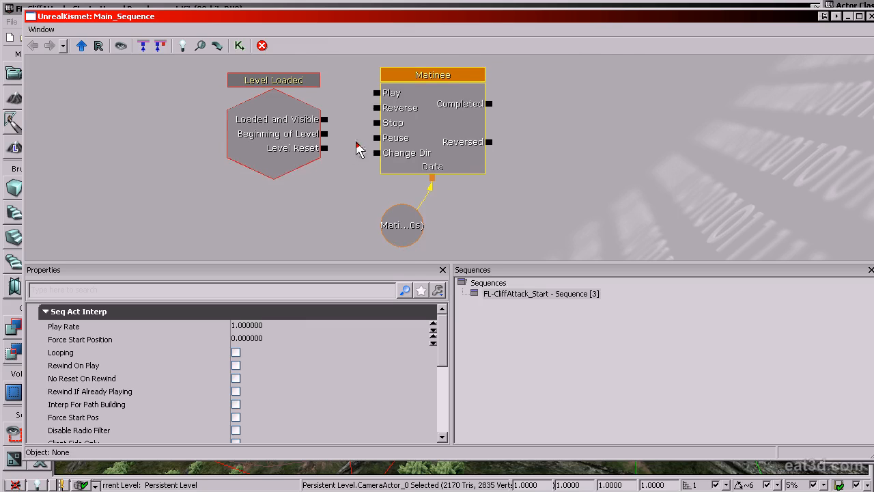
{"action": "left_click_drag", "start_coordinate": [326, 134], "coordinate": [374, 106]}
{"action": "left_click_drag", "start_coordinate": [444, 198], "coordinate": [414, 190]}
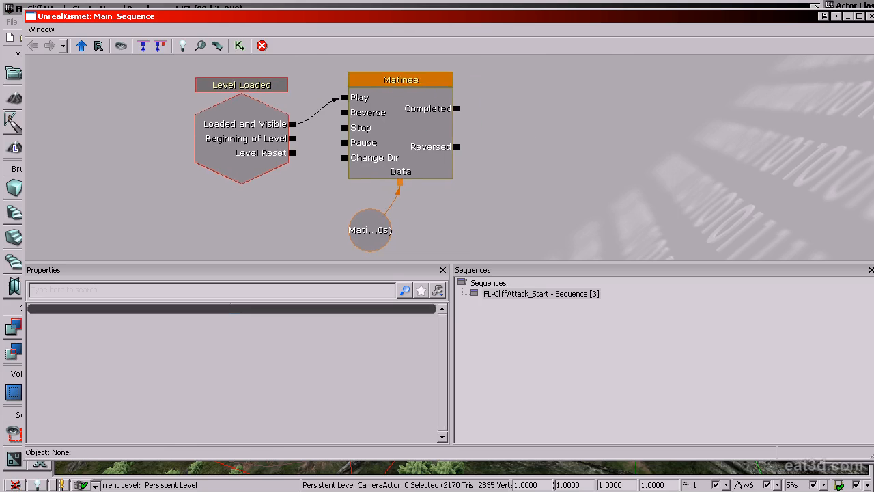
{"action": "left_click_drag", "start_coordinate": [403, 122], "coordinate": [385, 123]}
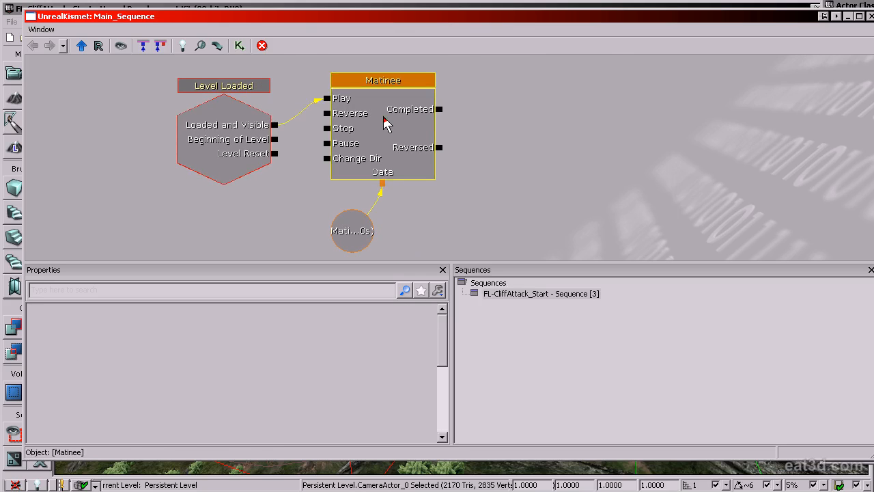
Open the new Matinee for editing and add a Director group.
{"action": "double_click", "coordinate": [410, 150]}
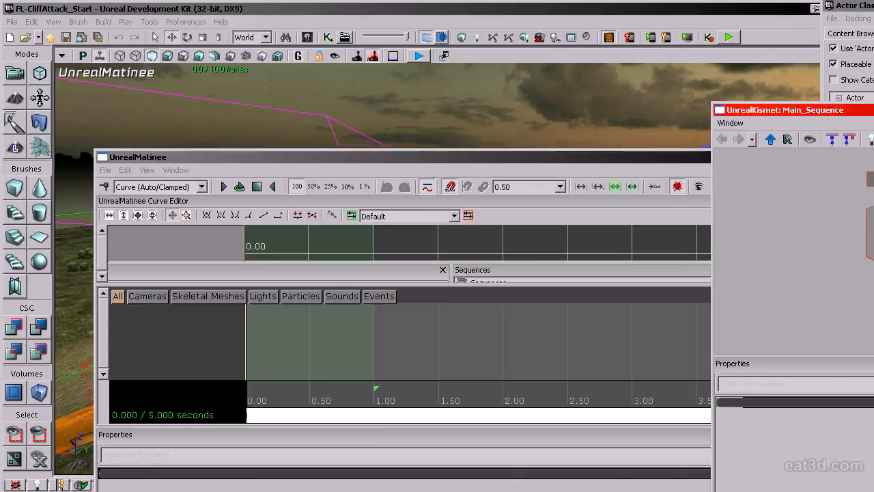
{"action": "left_click_drag", "start_coordinate": [505, 158], "coordinate": [480, 41]}
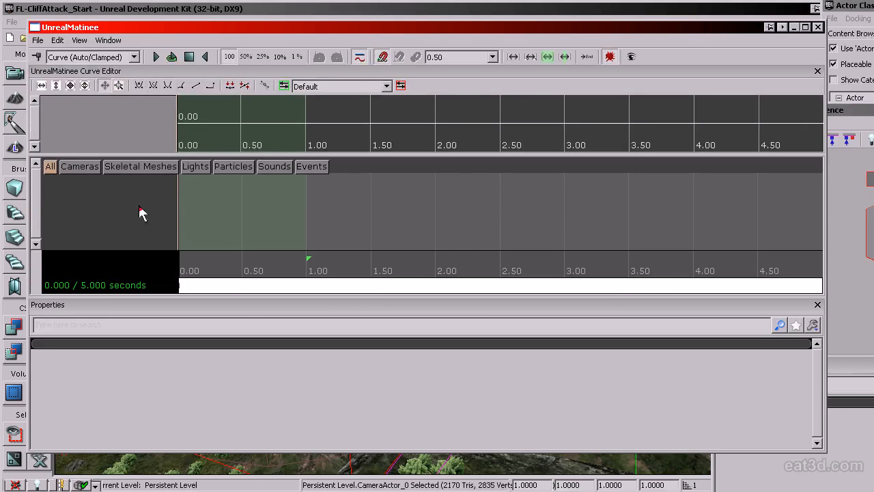
{"action": "right_click", "coordinate": [114, 204]}
{"action": "right_click", "coordinate": [85, 195]}
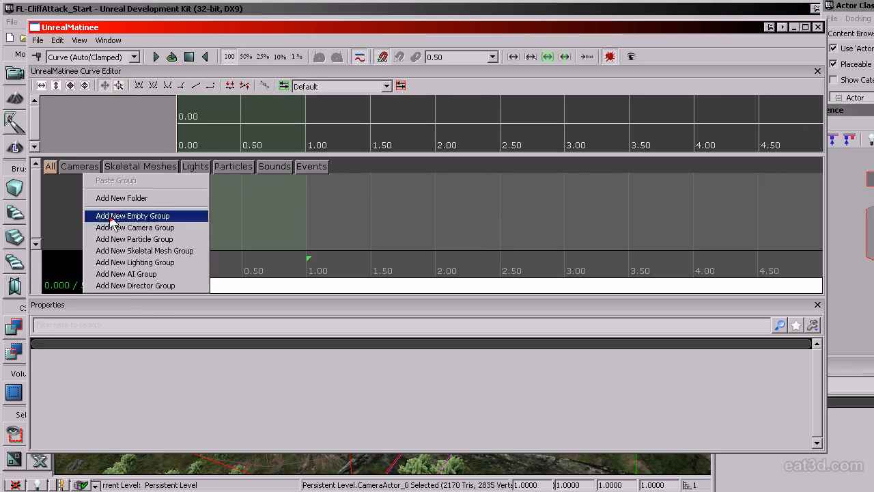
{"action": "left_click", "coordinate": [142, 287]}
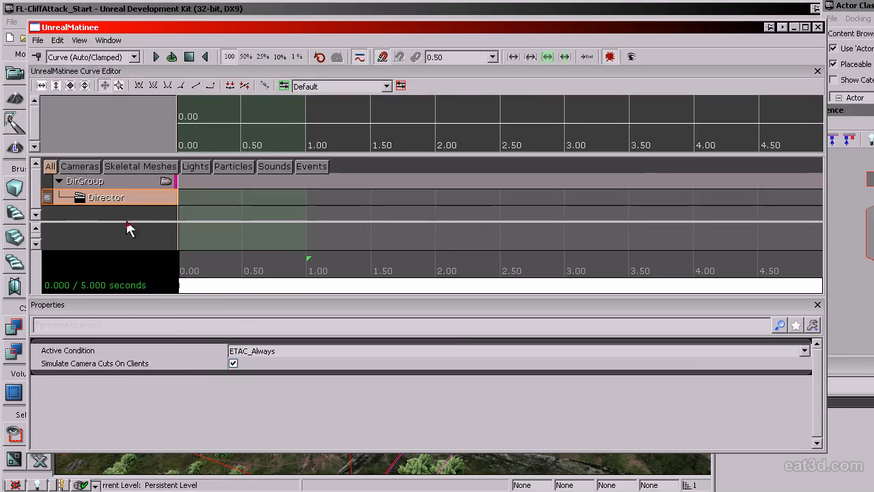
Select the CameraActor in the level, add a camera group named NewCameraGroup for it in Matinee, and enlarge the track area.
{"action": "left_click_drag", "start_coordinate": [302, 28], "coordinate": [478, 336]}
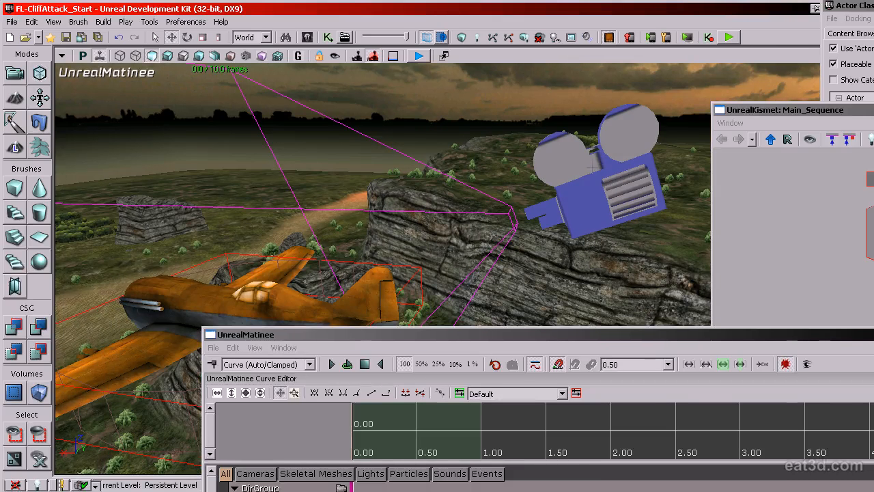
{"action": "left_click", "coordinate": [586, 178]}
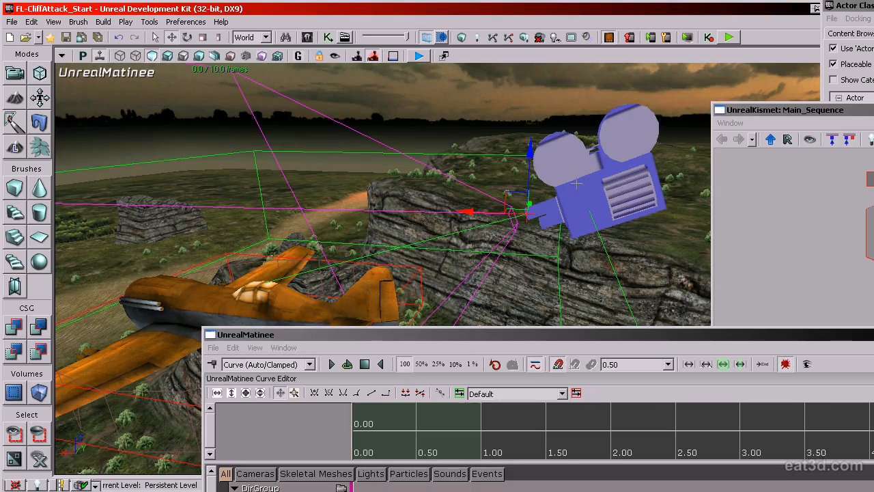
{"action": "left_click_drag", "start_coordinate": [603, 335], "coordinate": [440, 30]}
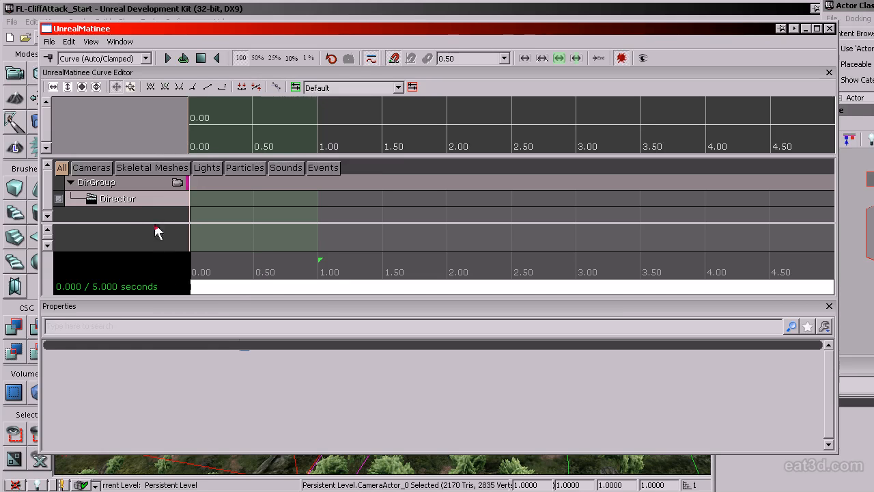
{"action": "right_click", "coordinate": [120, 245]}
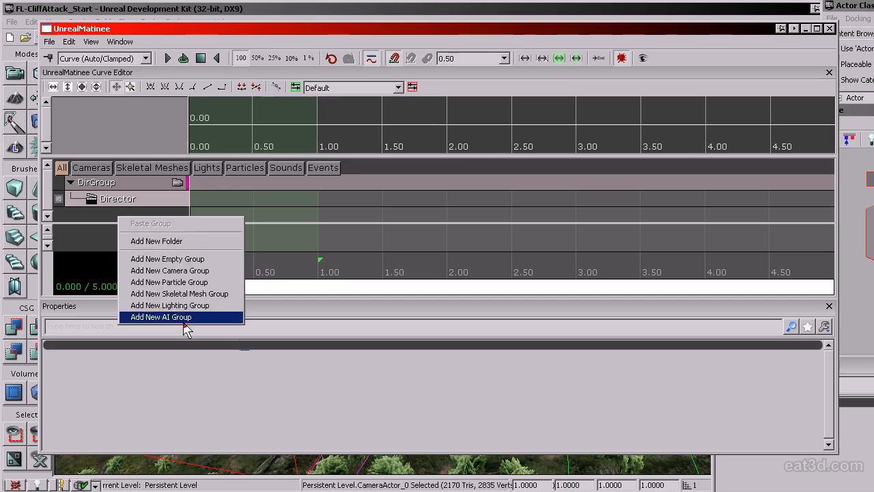
{"action": "left_click", "coordinate": [186, 273]}
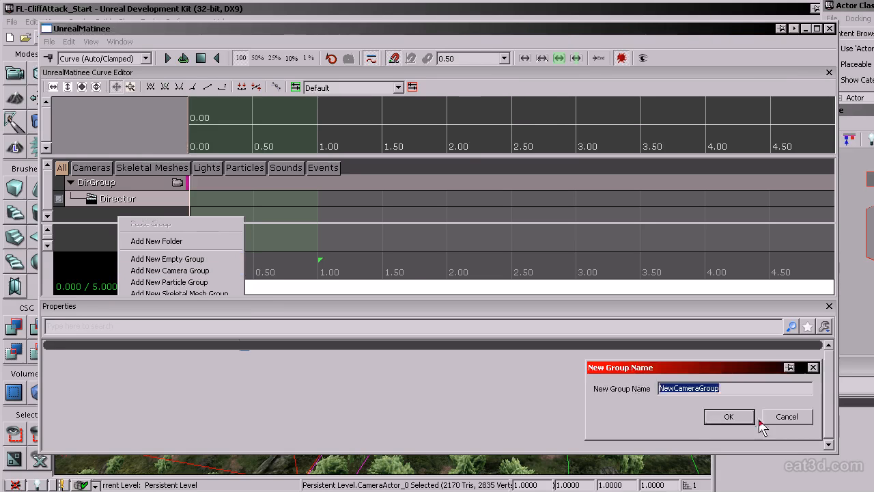
{"action": "left_click", "coordinate": [467, 191]}
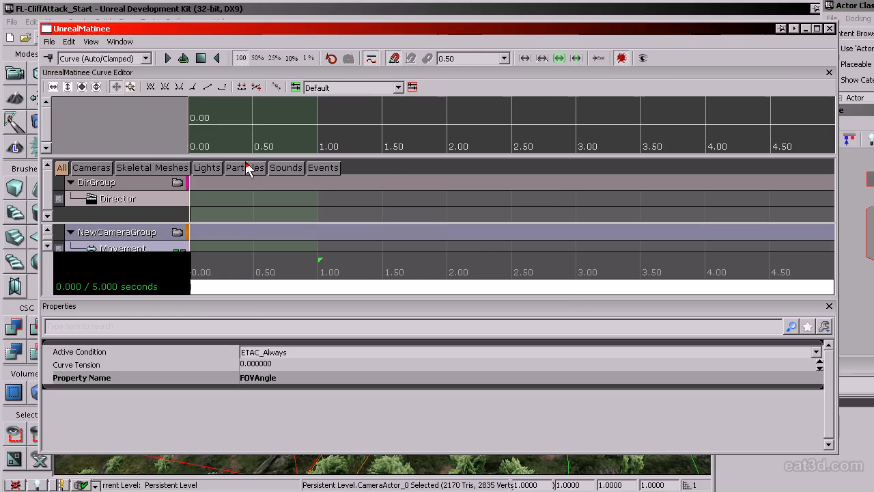
{"action": "left_click_drag", "start_coordinate": [253, 155], "coordinate": [253, 118]}
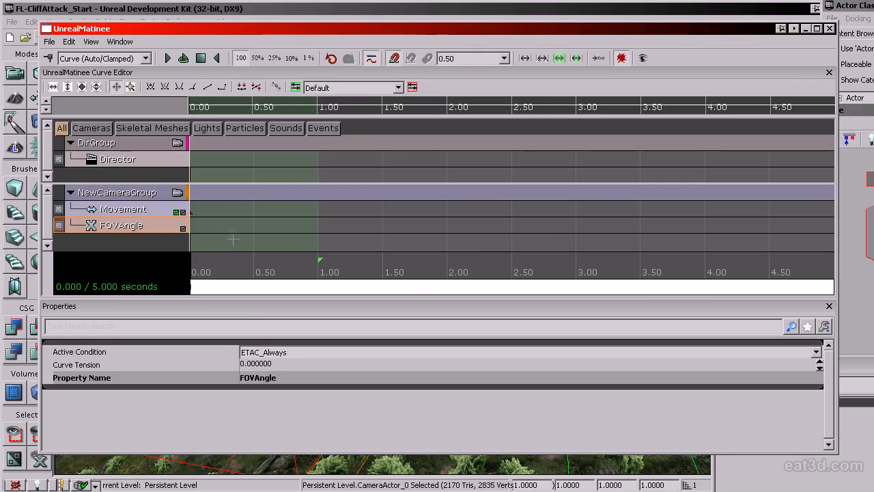
Add a cut key at 0.00 on the Director track that cuts to NewCameraGroup.
{"action": "left_click", "coordinate": [142, 164]}
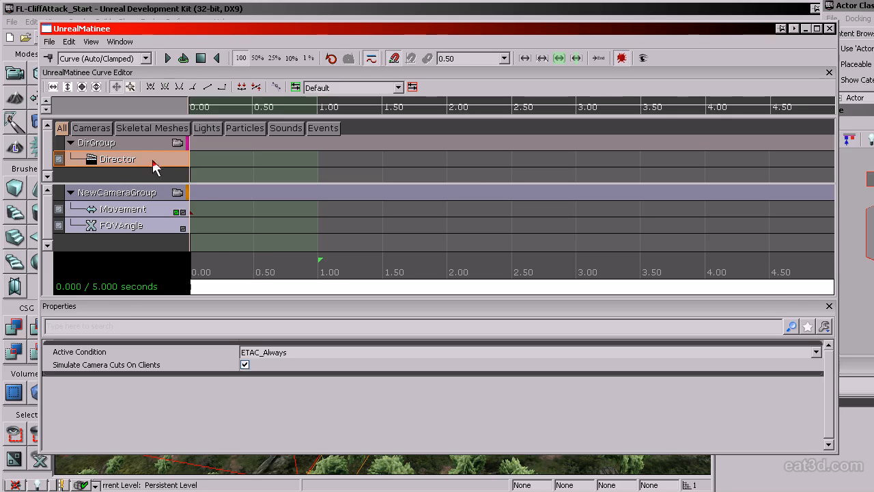
{"action": "left_click", "coordinate": [172, 213]}
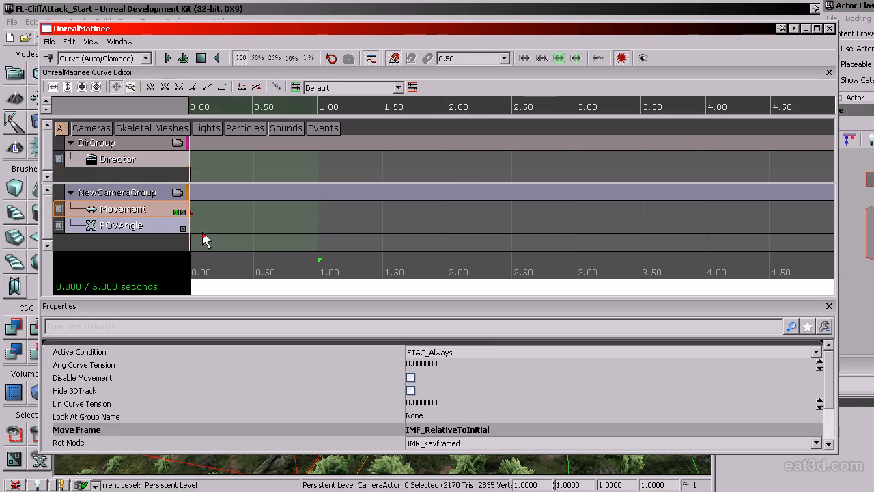
{"action": "left_click_drag", "start_coordinate": [247, 243], "coordinate": [361, 251]}
{"action": "left_click", "coordinate": [119, 158]}
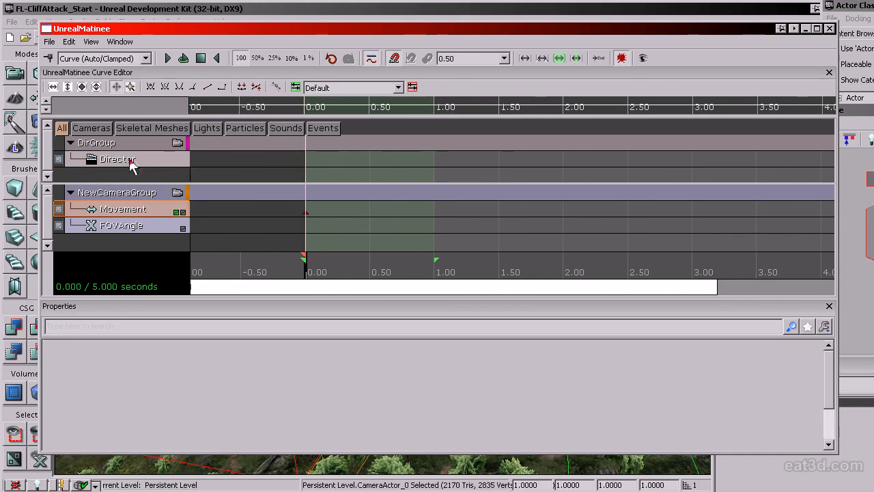
{"action": "left_click_drag", "start_coordinate": [335, 280], "coordinate": [295, 277]}
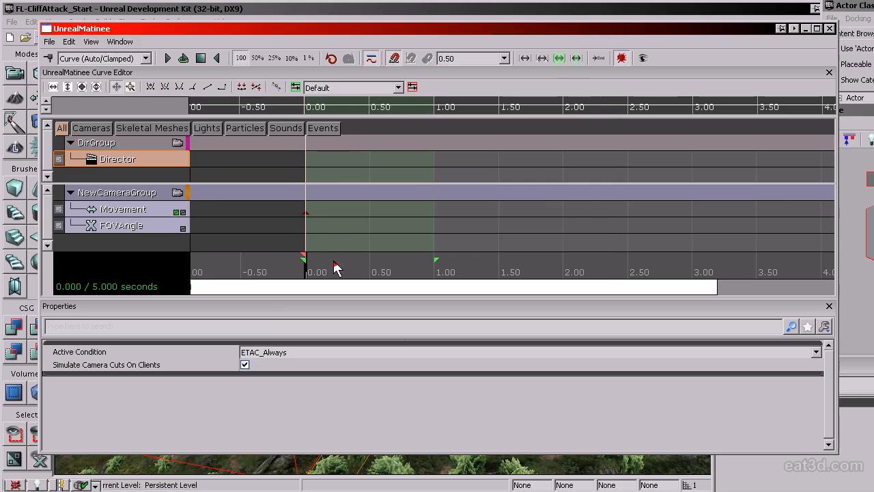
{"action": "key", "text": "Return"}
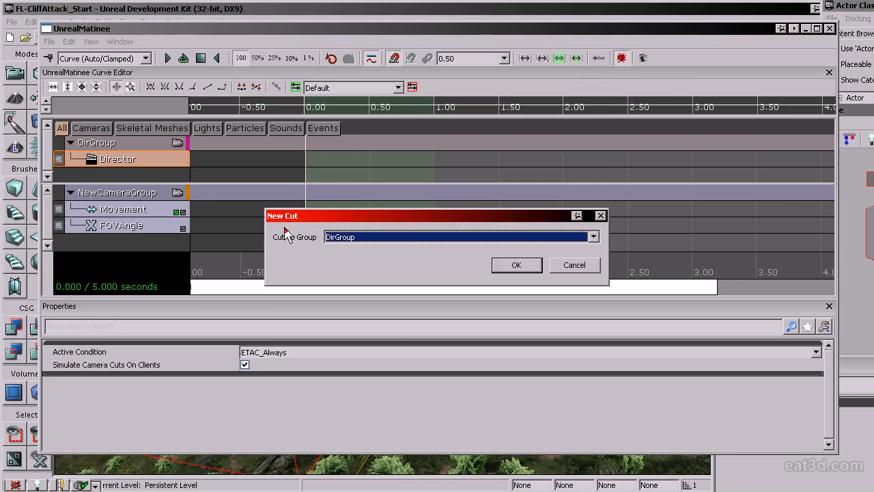
{"action": "left_click", "coordinate": [345, 237]}
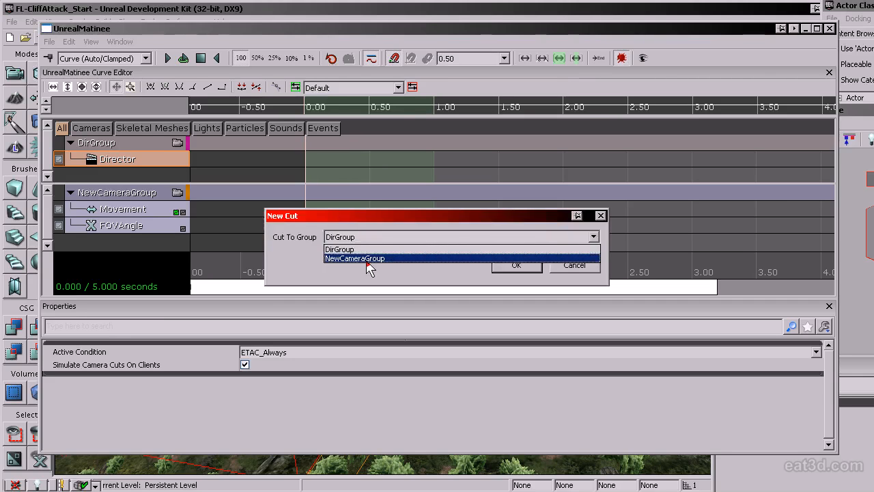
{"action": "left_click", "coordinate": [367, 259]}
{"action": "left_click", "coordinate": [522, 266]}
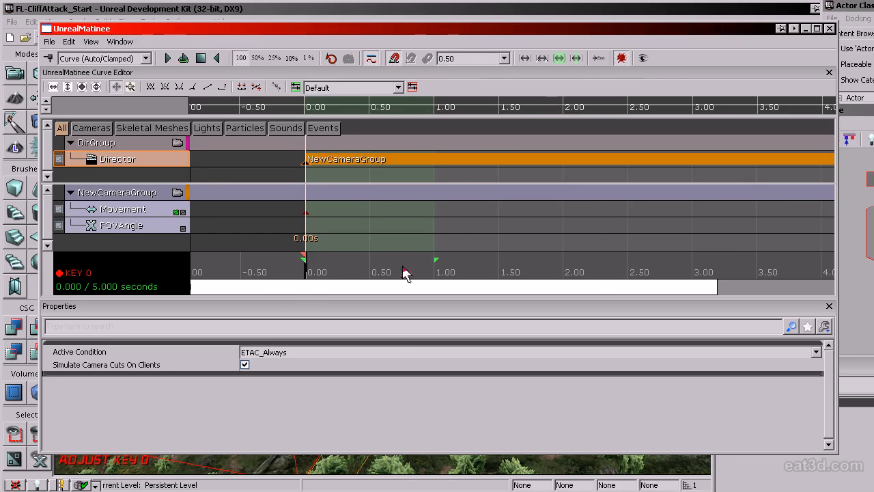
Preview the level through the Director group's view, scrub along the Matinee timeline, and close Matinee.
{"action": "left_click_drag", "start_coordinate": [455, 235], "coordinate": [317, 224]}
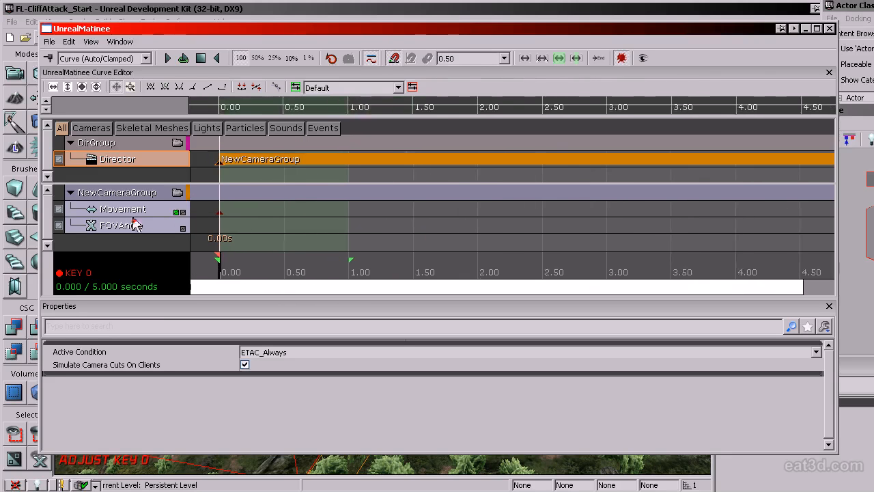
{"action": "left_click_drag", "start_coordinate": [262, 33], "coordinate": [593, 41]}
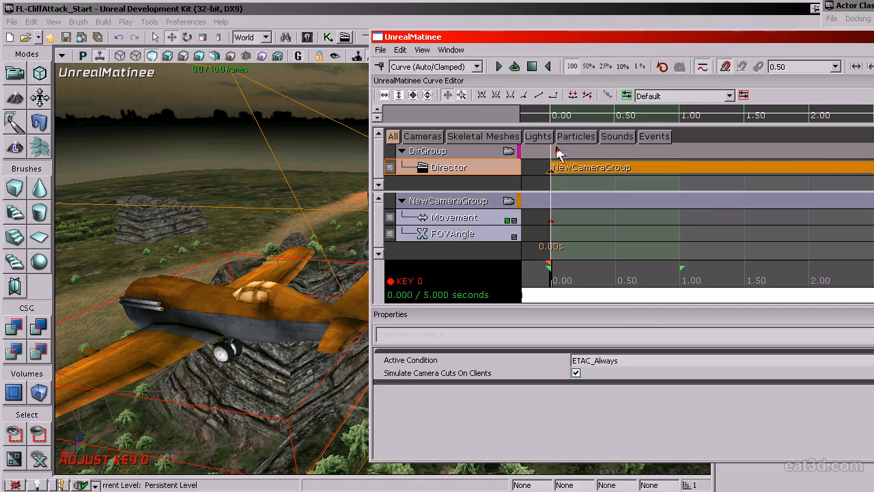
{"action": "left_click", "coordinate": [447, 230]}
{"action": "left_click_drag", "start_coordinate": [518, 36], "coordinate": [770, 39]}
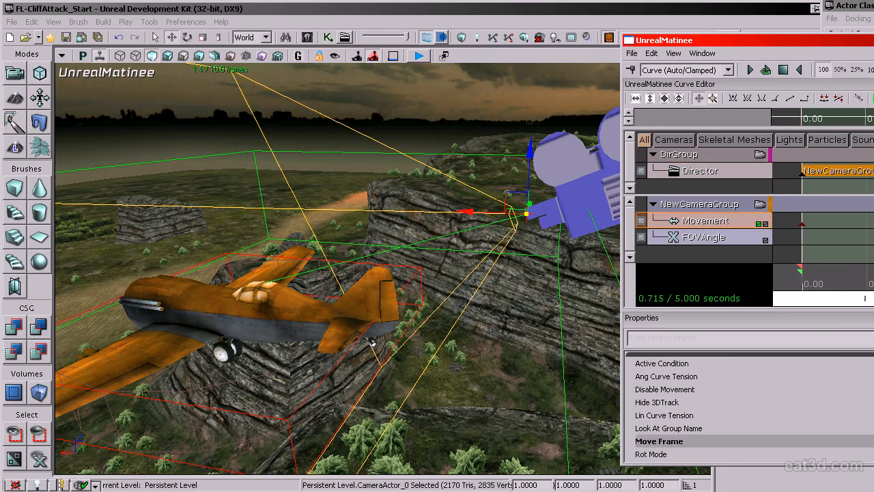
{"action": "left_click", "coordinate": [760, 157]}
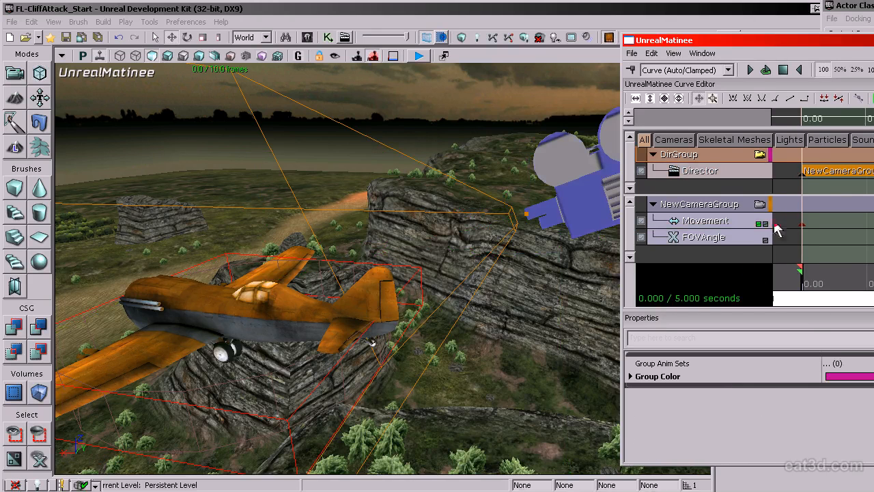
{"action": "left_click_drag", "start_coordinate": [806, 285], "coordinate": [873, 284]}
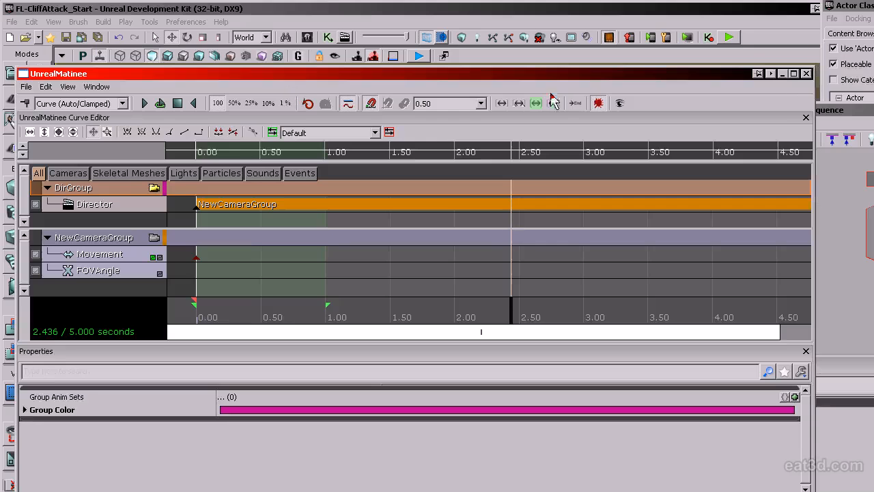
{"action": "left_click", "coordinate": [807, 74]}
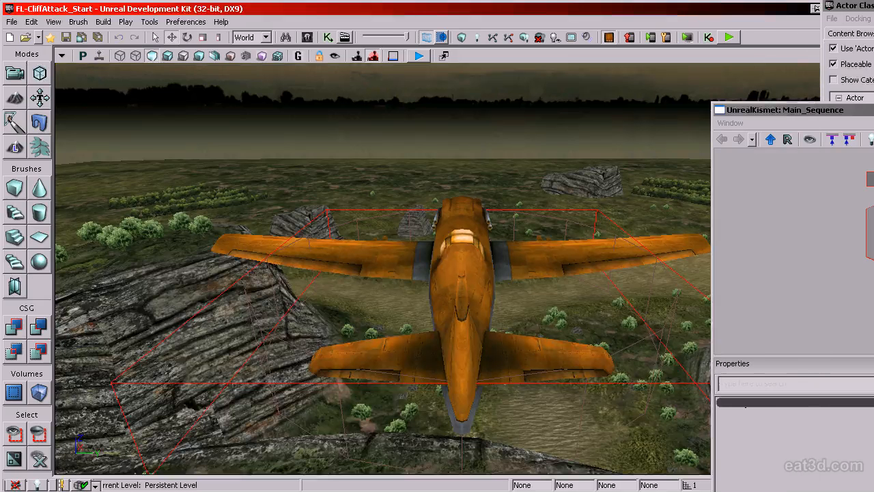
Reopen UnrealKismet and move the CameraActor_0 variable clear of the Matinee node.
{"action": "left_click", "coordinate": [328, 38]}
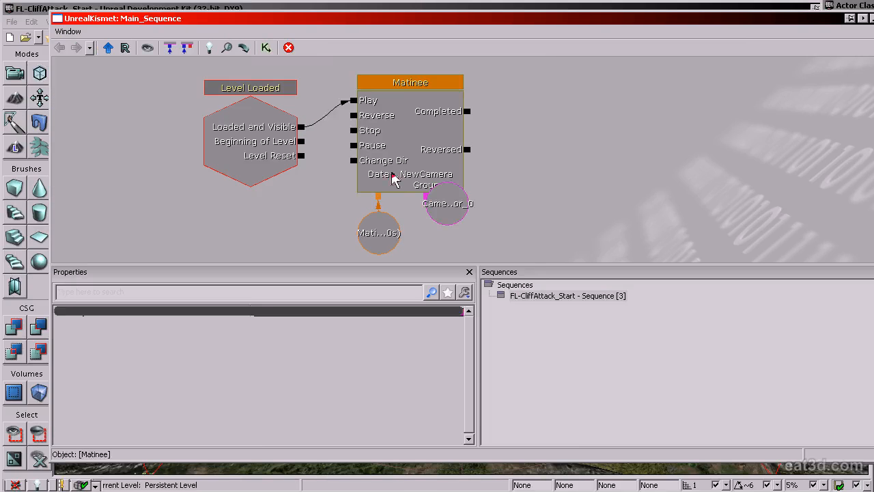
{"action": "left_click", "coordinate": [456, 186]}
{"action": "left_click", "coordinate": [449, 220]}
{"action": "left_click_drag", "start_coordinate": [451, 227], "coordinate": [470, 254]}
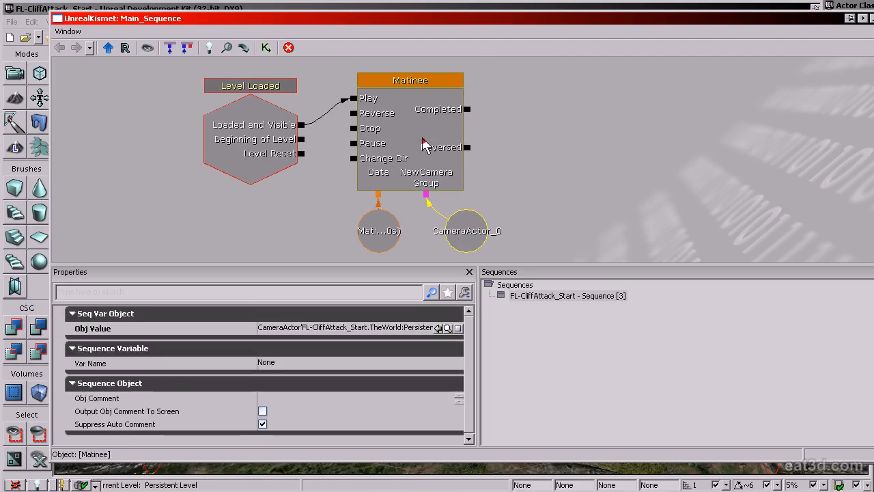
Enable Looping and Rewind On Play for the Matinee node.
{"action": "left_click", "coordinate": [410, 164]}
{"action": "left_click", "coordinate": [148, 399]}
{"action": "scroll", "coordinate": [141, 399], "scroll_direction": "down", "scroll_amount": 1}
{"action": "scroll", "coordinate": [140, 391], "scroll_direction": "up", "scroll_amount": 1}
{"action": "double_click", "coordinate": [117, 358]}
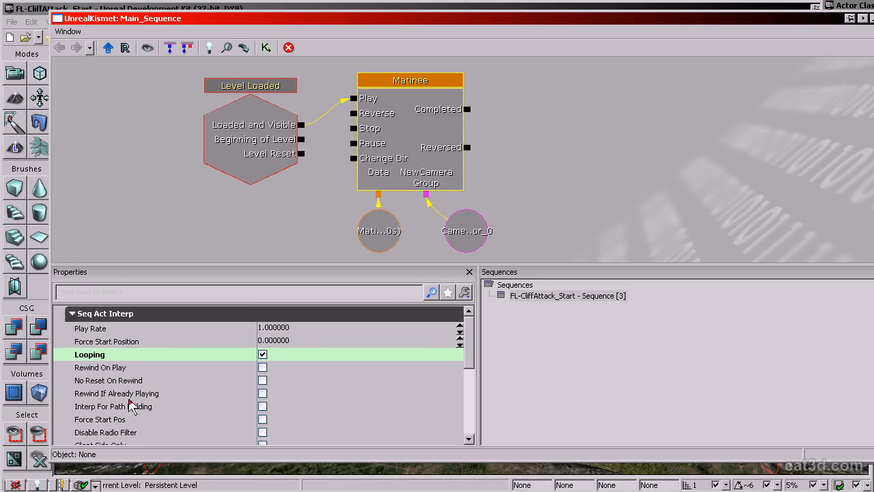
{"action": "left_click", "coordinate": [122, 372]}
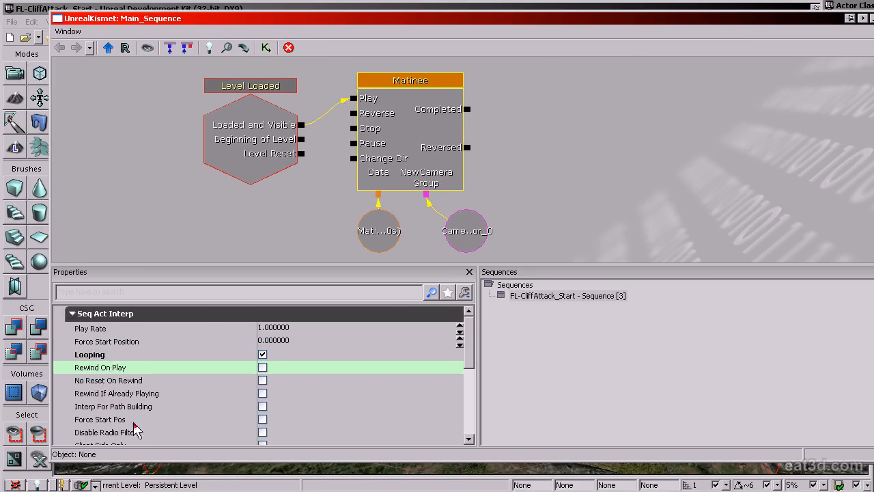
{"action": "double_click", "coordinate": [113, 373]}
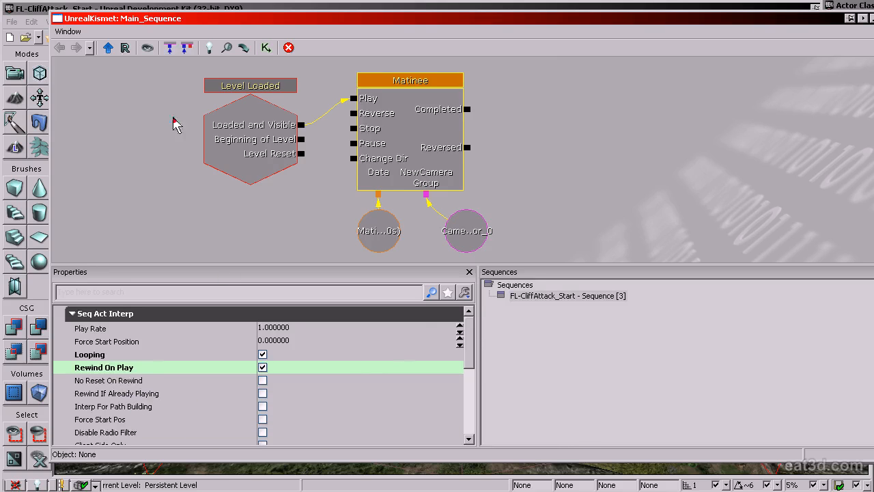
Place the CameraActor_0 variable closer to the Matinee node, move Kismet out of the way, and save the level.
{"action": "left_click_drag", "start_coordinate": [506, 233], "coordinate": [467, 214]}
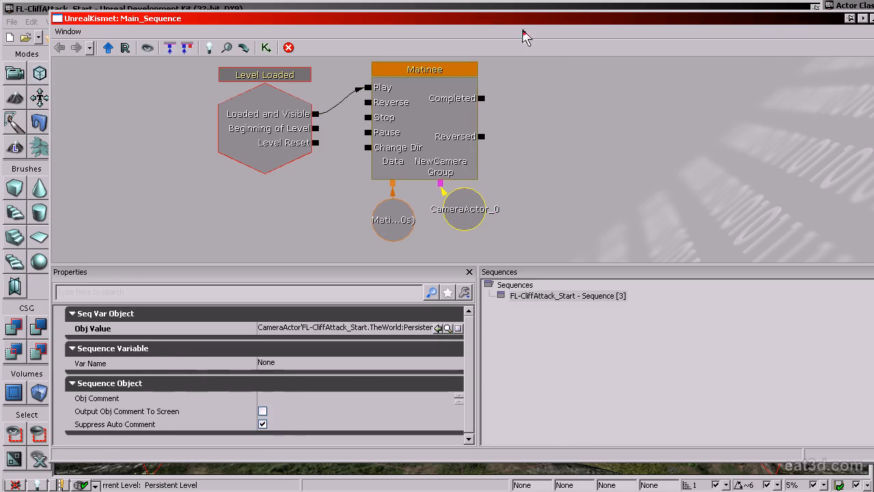
{"action": "left_click_drag", "start_coordinate": [511, 29], "coordinate": [873, 181]}
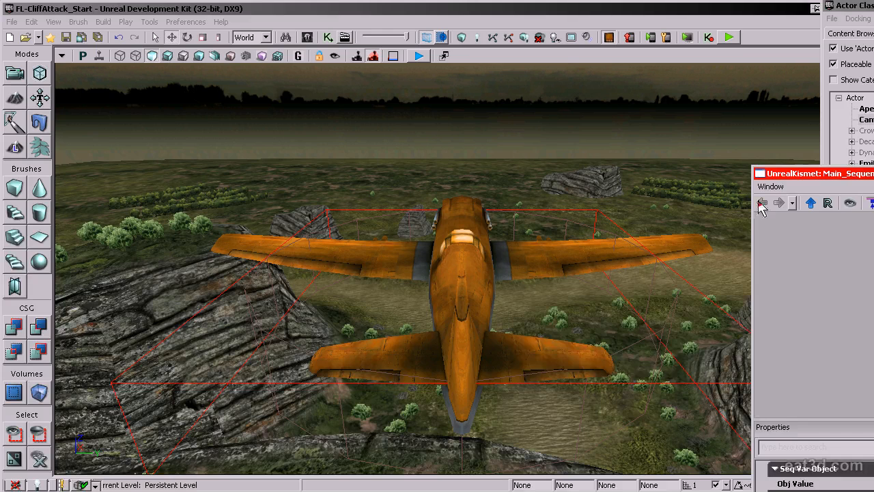
{"action": "left_click", "coordinate": [66, 37]}
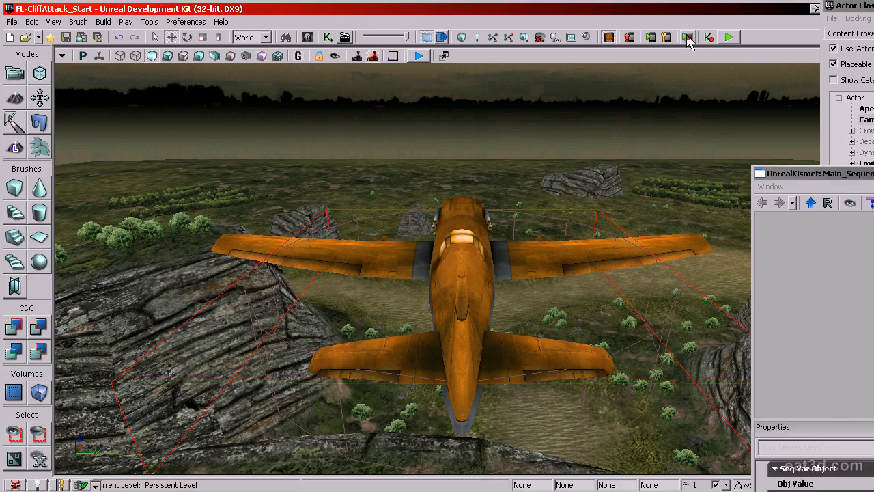
Play the level in the editor preview and set its game resolution to 800 x 600 in RemoteControl.
{"action": "left_click", "coordinate": [651, 42]}
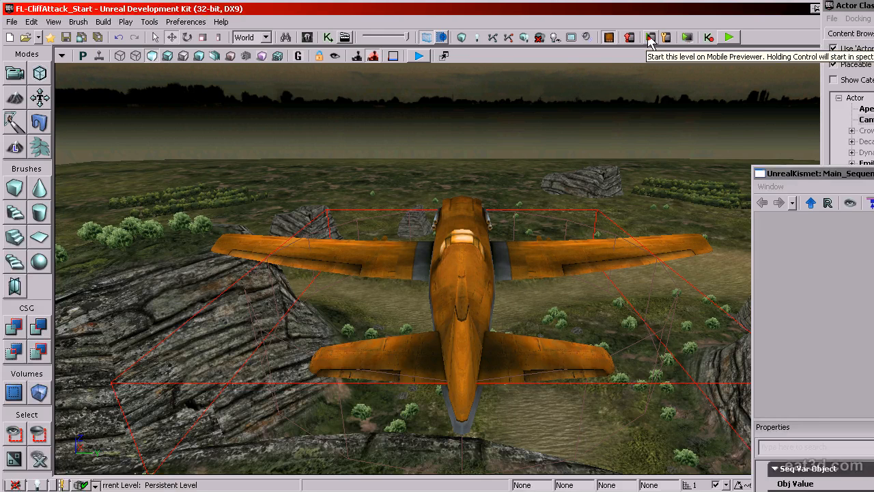
{"action": "left_click", "coordinate": [650, 42]}
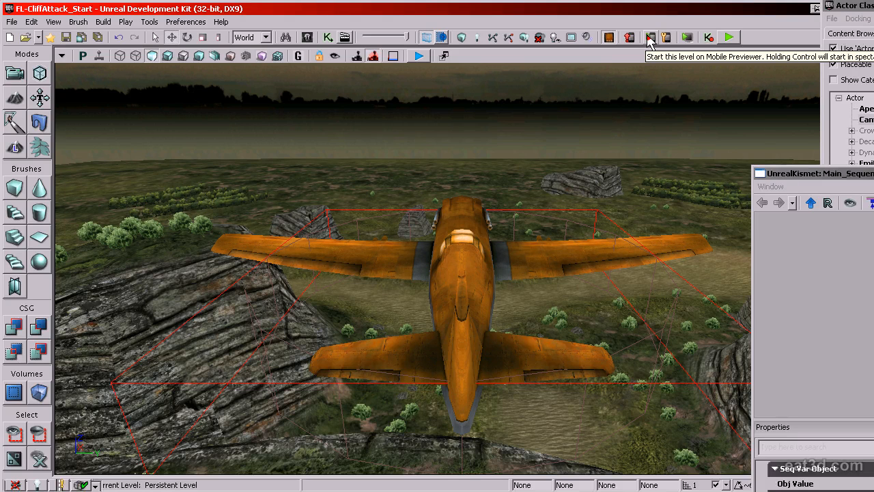
{"action": "left_click", "coordinate": [729, 38]}
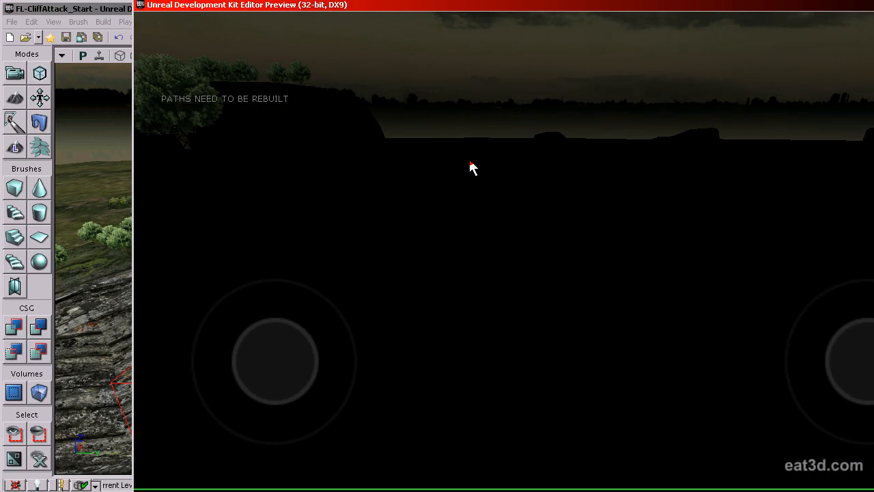
{"action": "key", "text": "Tab"}
{"action": "key", "text": "Escape"}
{"action": "left_click", "coordinate": [816, 101]}
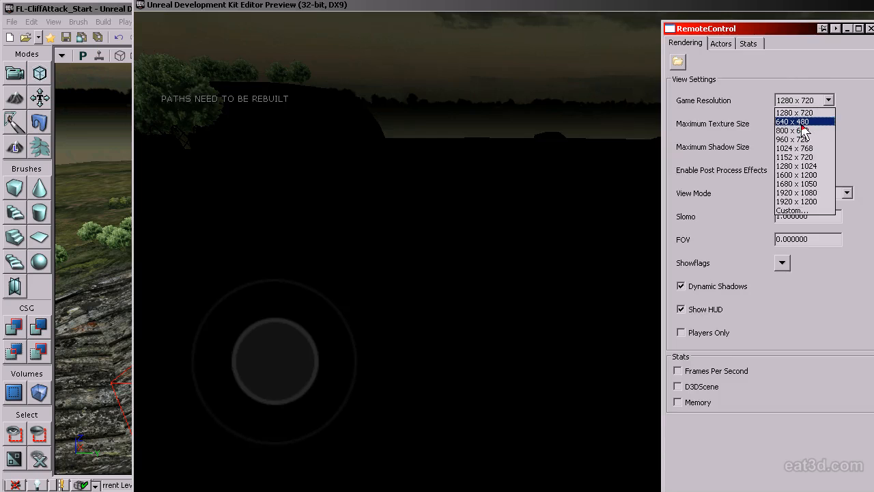
{"action": "left_click", "coordinate": [797, 130]}
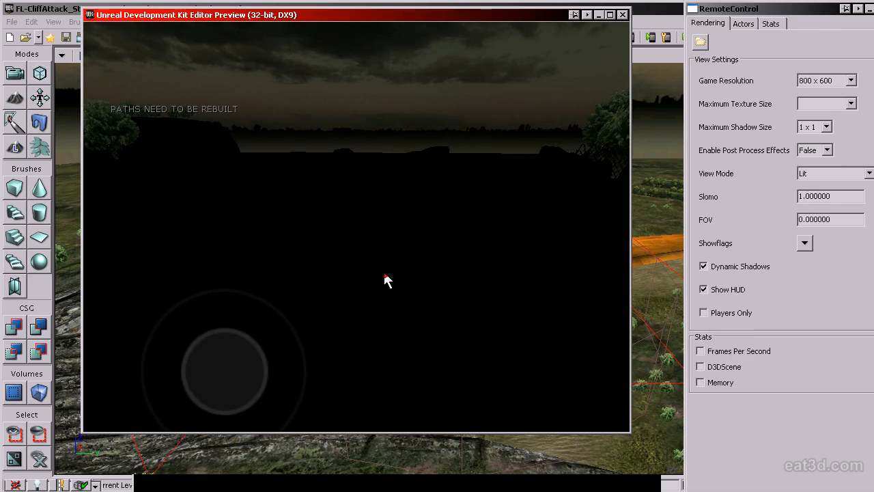
Set the preview's view mode to Unlit, check the follow camera behind the plane, and end the preview.
{"action": "left_click", "coordinate": [846, 175]}
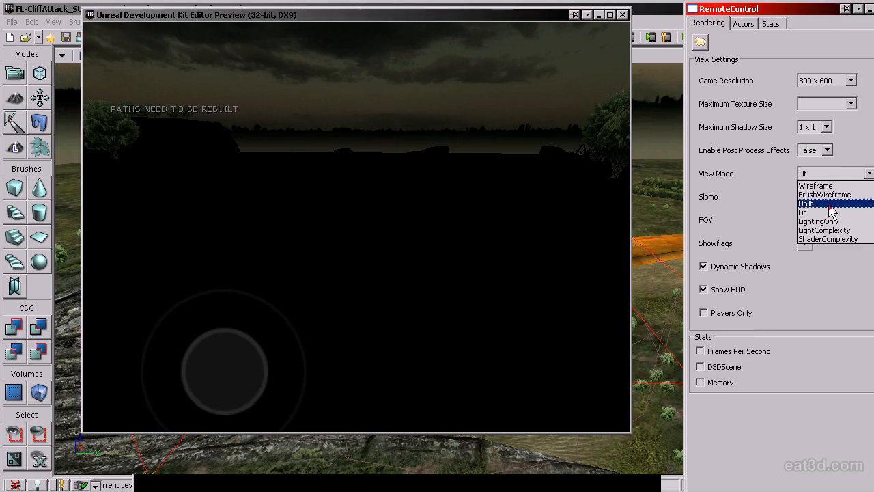
{"action": "left_click", "coordinate": [778, 203]}
{"action": "left_click", "coordinate": [497, 296]}
{"action": "left_click_drag", "start_coordinate": [301, 338], "coordinate": [418, 335]}
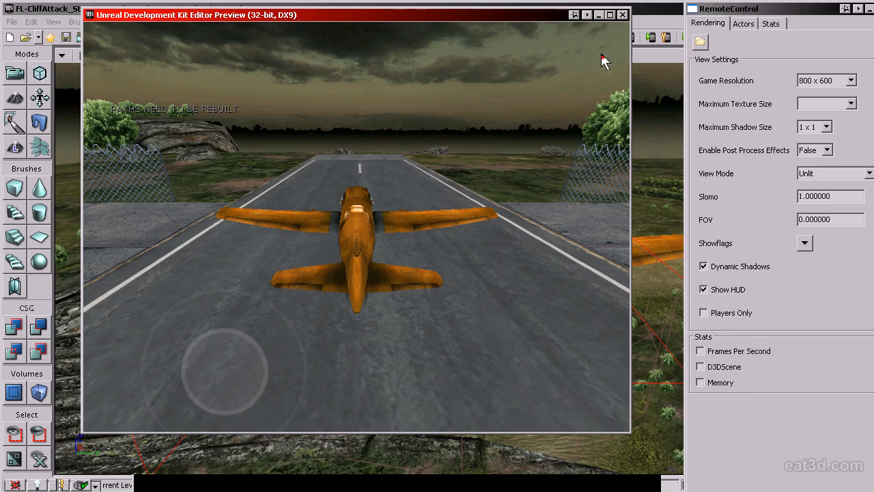
{"action": "left_click", "coordinate": [622, 14]}
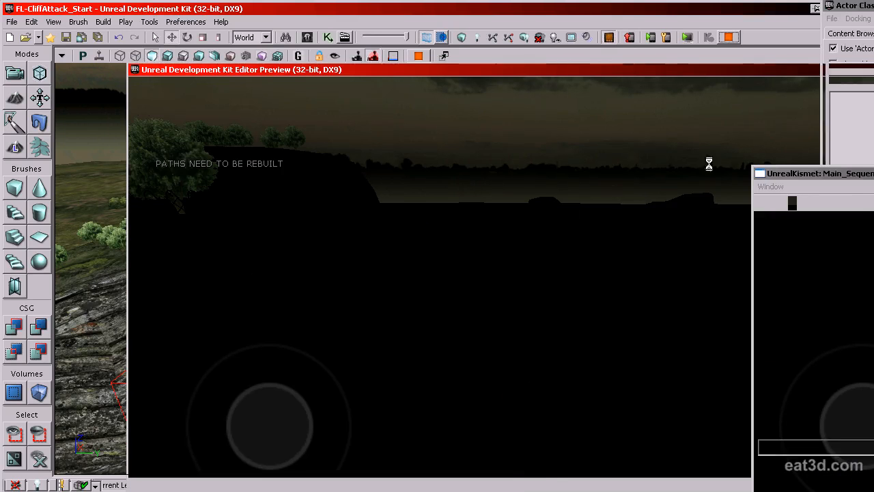
{"action": "key", "text": "Escape"}
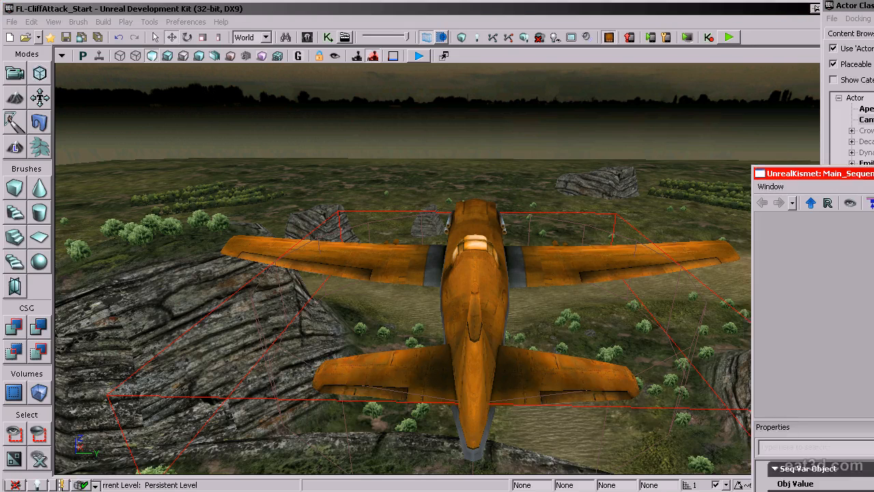
Bring up the Actor Classes browser and select DominantDirectionalLight under Light > DirectionalLight.
{"action": "left_click_drag", "start_coordinate": [873, 5], "coordinate": [636, 7]}
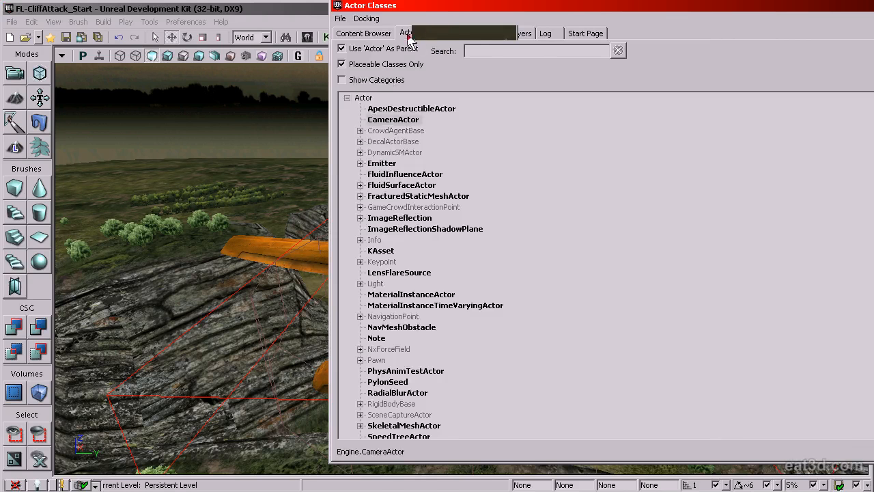
{"action": "left_click", "coordinate": [491, 34]}
{"action": "left_click", "coordinate": [433, 36]}
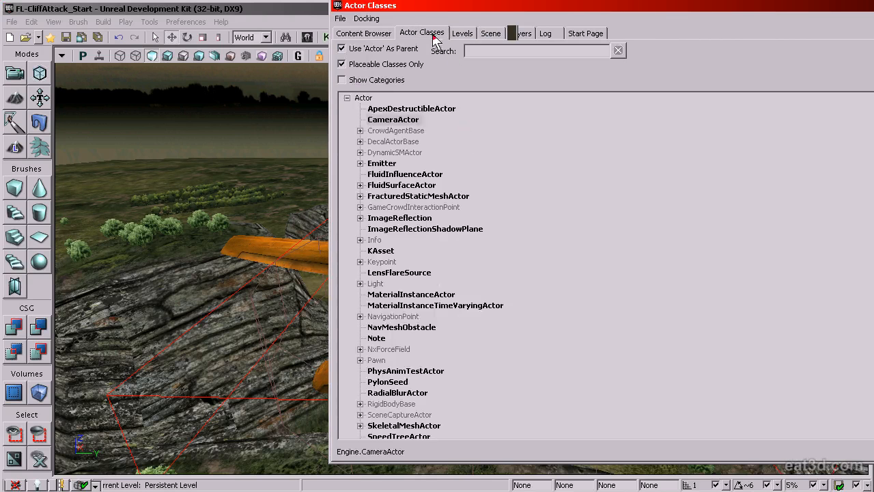
{"action": "left_click", "coordinate": [360, 283]}
{"action": "left_click", "coordinate": [382, 295]}
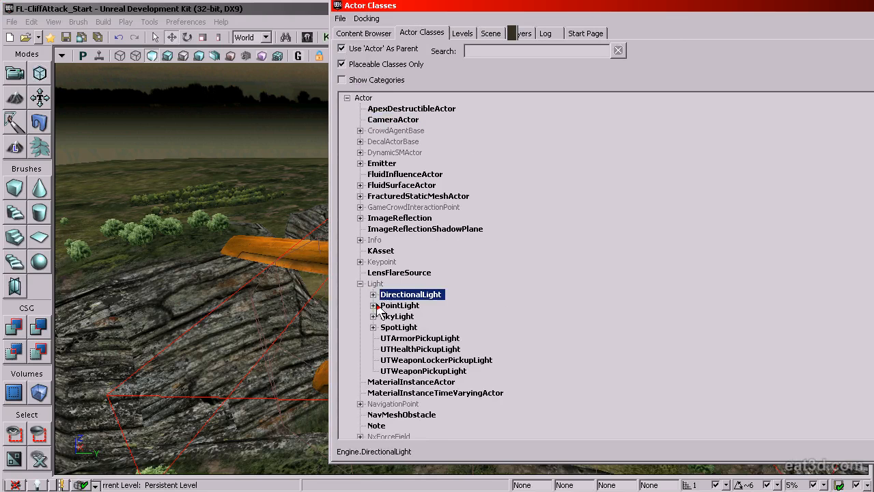
{"action": "left_click", "coordinate": [372, 294]}
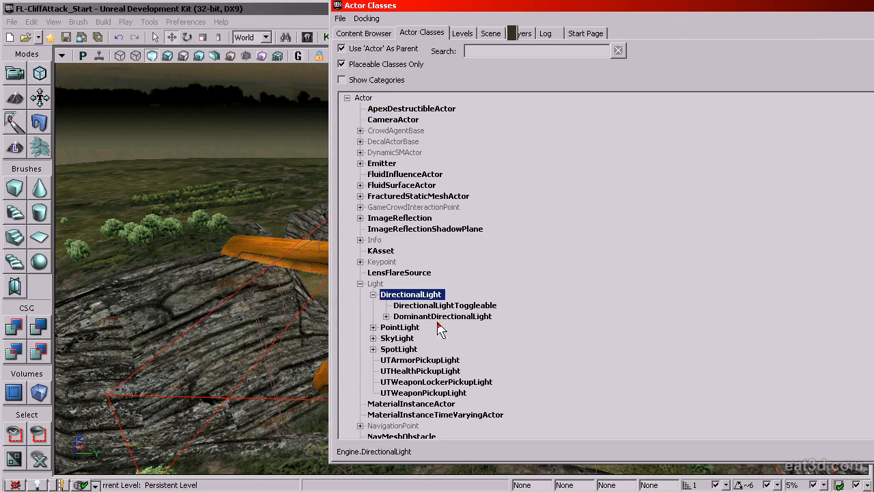
{"action": "left_click", "coordinate": [417, 316]}
{"action": "left_click", "coordinate": [386, 316]}
{"action": "left_click", "coordinate": [386, 316]}
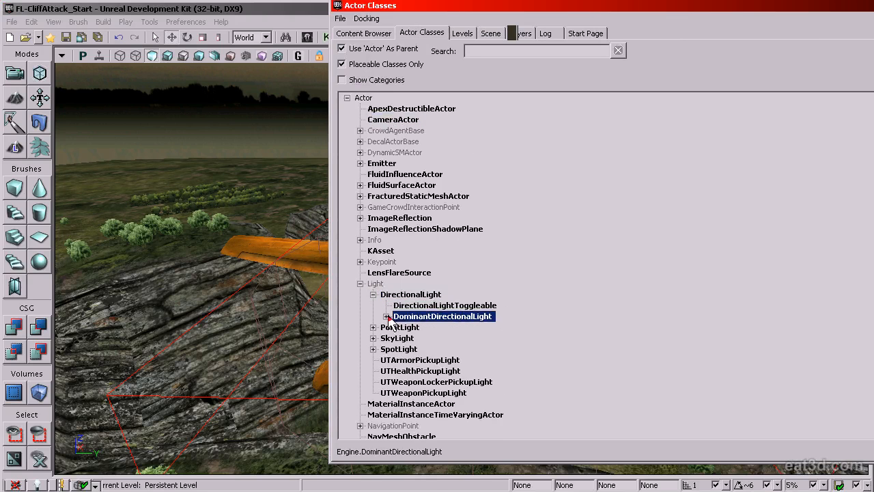
Choose the DirectionalLight class and add a DirectionalLight to the concrete pavement near the tower, beside the road.
{"action": "left_click", "coordinate": [417, 296]}
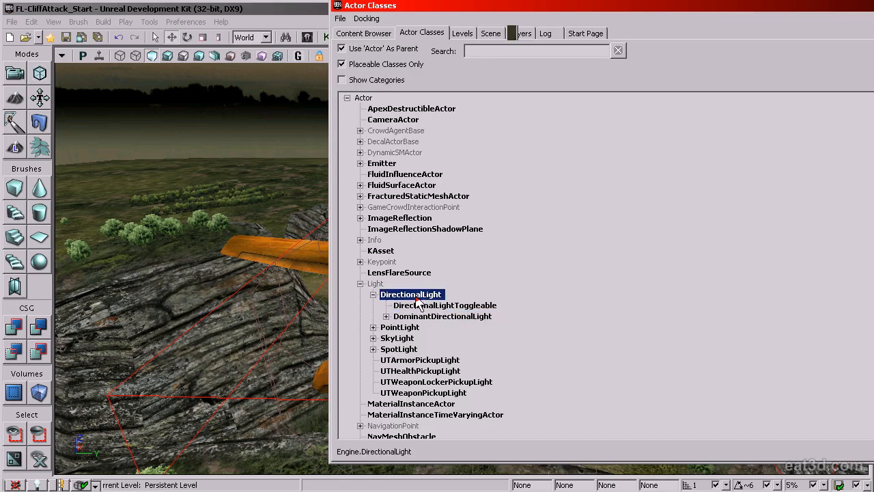
{"action": "left_click_drag", "start_coordinate": [456, 8], "coordinate": [665, 11]}
{"action": "mouse_move", "coordinate": [335, 319]}
{"action": "left_mouse_down"}
{"action": "mouse_move", "coordinate": [336, 410]}
{"action": "mouse_move", "coordinate": [225, 458]}
{"action": "mouse_move", "coordinate": [163, 464]}
{"action": "mouse_move", "coordinate": [175, 342]}
{"action": "mouse_move", "coordinate": [322, 314]}
{"action": "left_mouse_up"}
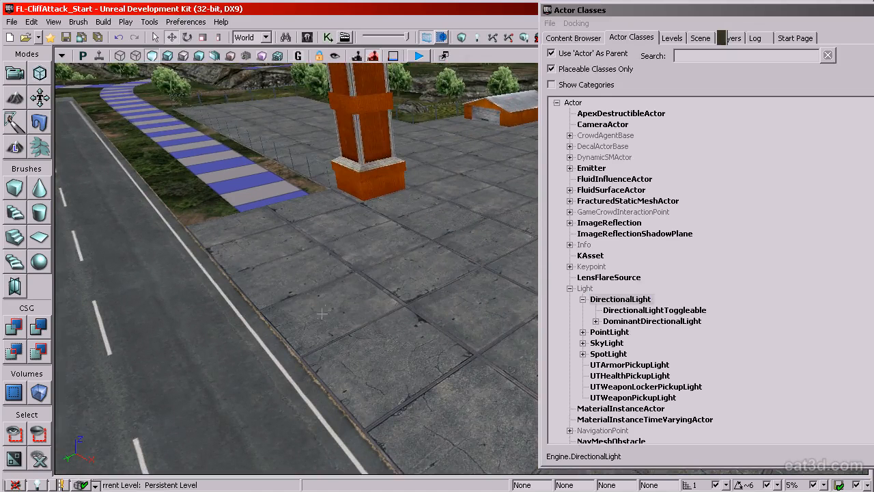
{"action": "left_click", "coordinate": [348, 289]}
{"action": "right_click", "coordinate": [352, 288]}
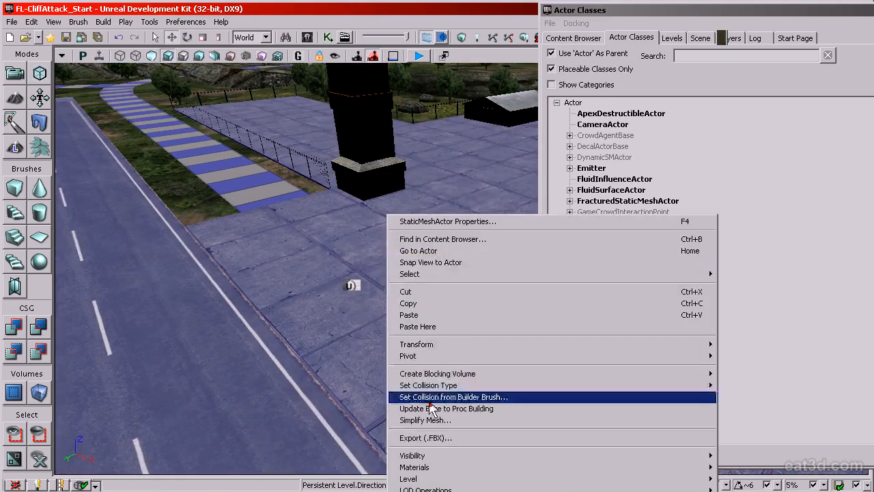
{"action": "right_click", "coordinate": [315, 163]}
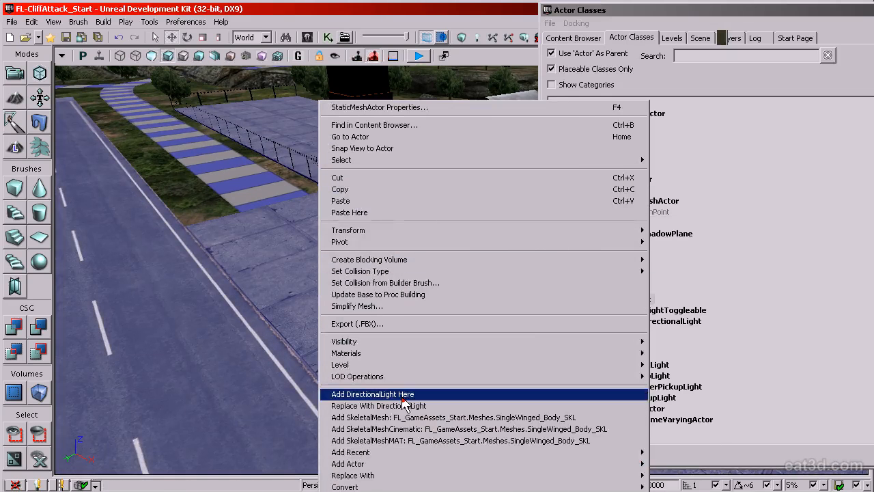
{"action": "left_click", "coordinate": [370, 393]}
{"action": "left_click_drag", "start_coordinate": [371, 392], "coordinate": [255, 295]}
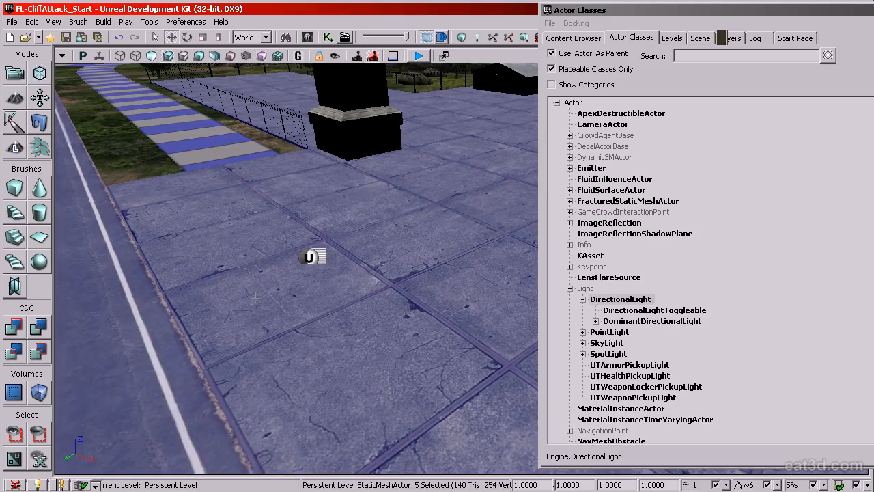
Raise the new directional light beside the tower, put the Actor Classes browser away, and rotate the light to shine across the pavement.
{"action": "left_click", "coordinate": [311, 258]}
{"action": "scroll", "coordinate": [351, 238], "scroll_direction": "down", "scroll_amount": 5}
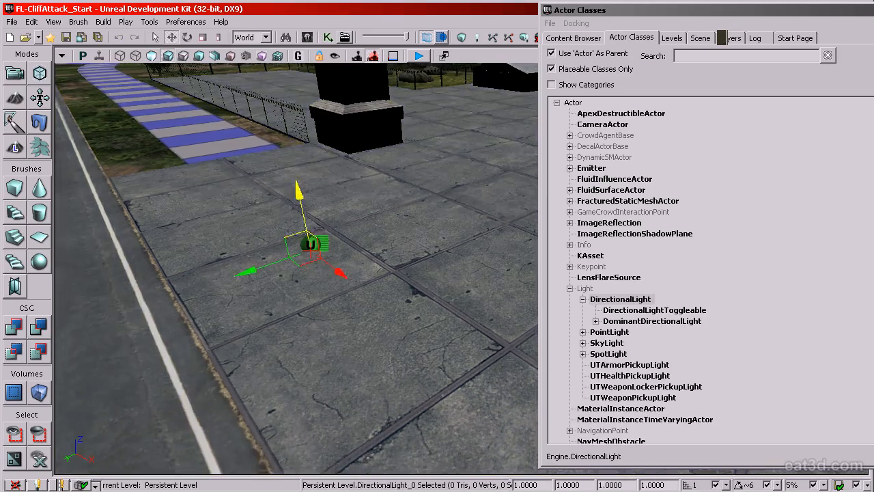
{"action": "left_click", "coordinate": [632, 15]}
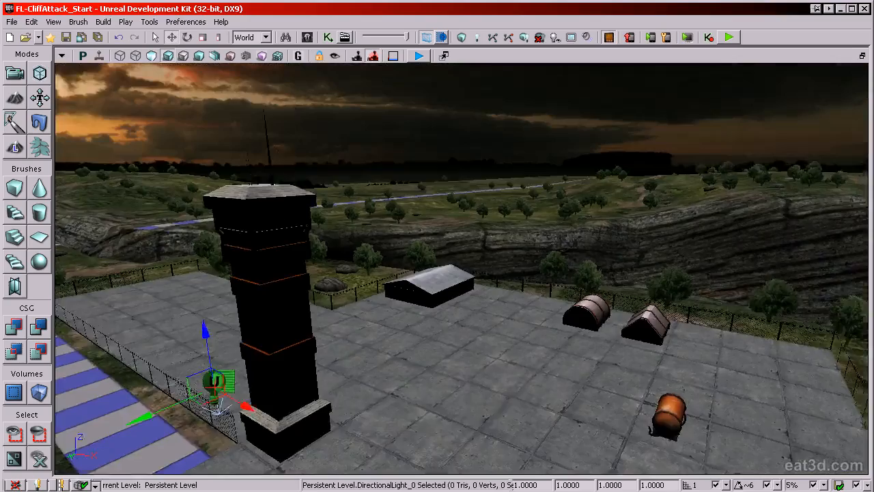
{"action": "mouse_move", "coordinate": [380, 164]}
{"action": "left_mouse_down"}
{"action": "mouse_move", "coordinate": [341, 187]}
{"action": "mouse_move", "coordinate": [351, 198]}
{"action": "mouse_move", "coordinate": [389, 177]}
{"action": "mouse_move", "coordinate": [380, 165]}
{"action": "left_mouse_up"}
{"action": "key", "text": "space"}
{"action": "mouse_move", "coordinate": [509, 233]}
{"action": "left_mouse_down"}
{"action": "mouse_move", "coordinate": [624, 292]}
{"action": "mouse_move", "coordinate": [329, 256]}
{"action": "mouse_move", "coordinate": [506, 245]}
{"action": "left_mouse_up"}
{"action": "key", "text": "space"}
{"action": "key", "text": "space"}
{"action": "left_click_drag", "start_coordinate": [349, 261], "coordinate": [348, 292]}
Bring up the directional light's properties and set its Brightness to 2.
{"action": "key", "text": "F4"}
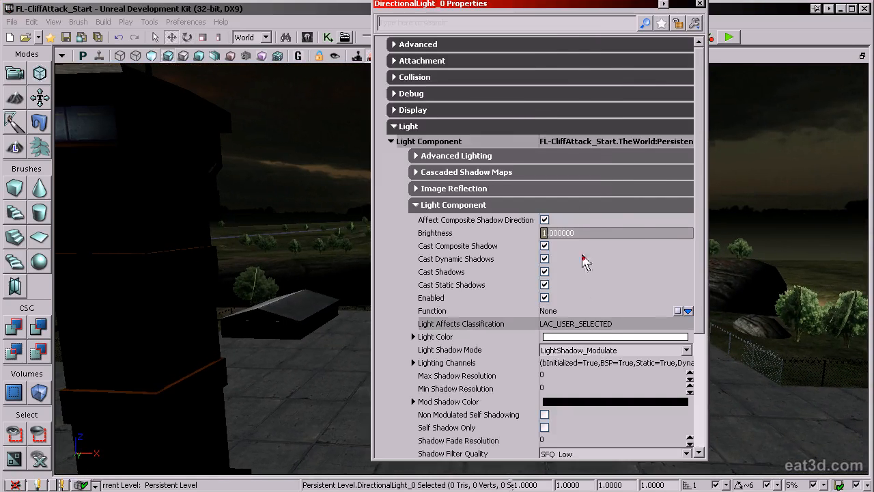
{"action": "double_click", "coordinate": [591, 233]}
{"action": "type", "text": "2"}
{"action": "key", "text": "Return"}
Try a Brightness of 8 on the directional light and inspect its effect on the scene.
{"action": "left_click_drag", "start_coordinate": [519, 4], "coordinate": [591, 7]}
{"action": "double_click", "coordinate": [721, 237]}
{"action": "type", "text": "8"}
{"action": "key", "text": "Return"}
{"action": "left_click_drag", "start_coordinate": [589, 6], "coordinate": [813, 15]}
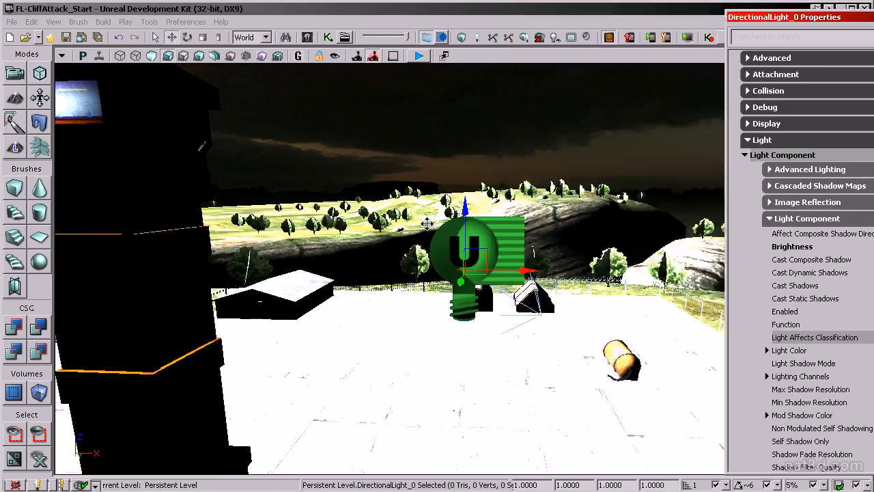
{"action": "right_click_drag", "start_coordinate": [437, 266], "coordinate": [369, 318]}
{"action": "left_click_drag", "start_coordinate": [772, 10], "coordinate": [581, 14]}
{"action": "left_click_drag", "start_coordinate": [344, 247], "coordinate": [371, 208]}
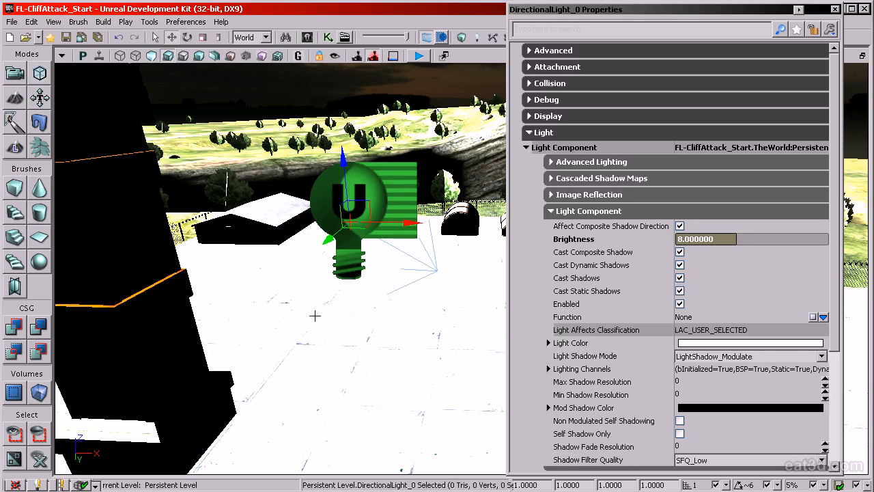
Compare Brightness values of 1, 2, 4 and 3 on the directional light and settle on 2.
{"action": "left_click", "coordinate": [631, 240]}
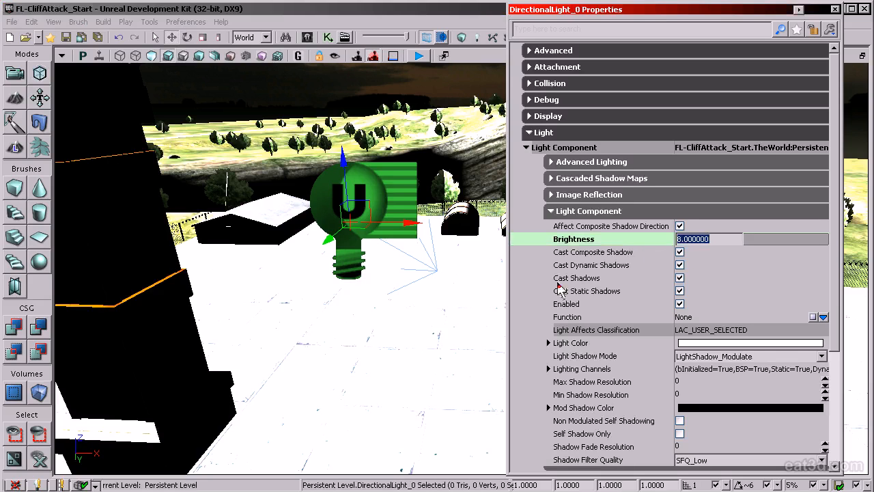
{"action": "type", "text": "1"}
{"action": "key", "text": "Return"}
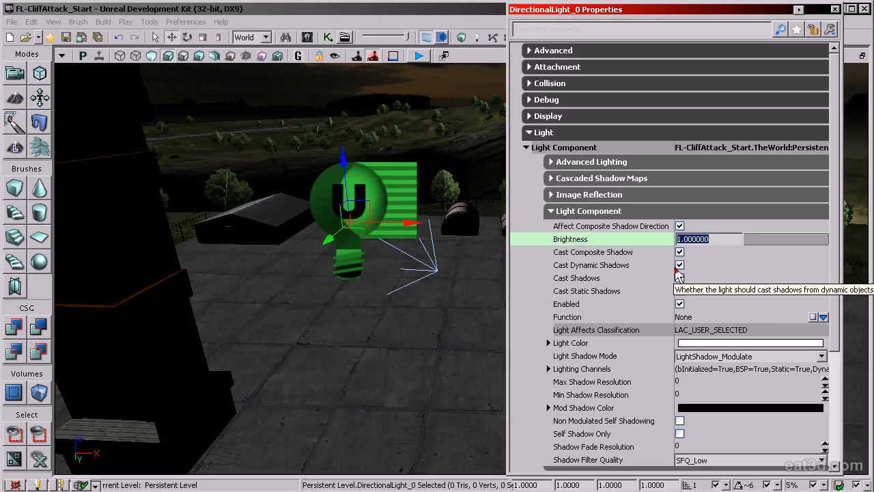
{"action": "type", "text": "2"}
{"action": "key", "text": "Return"}
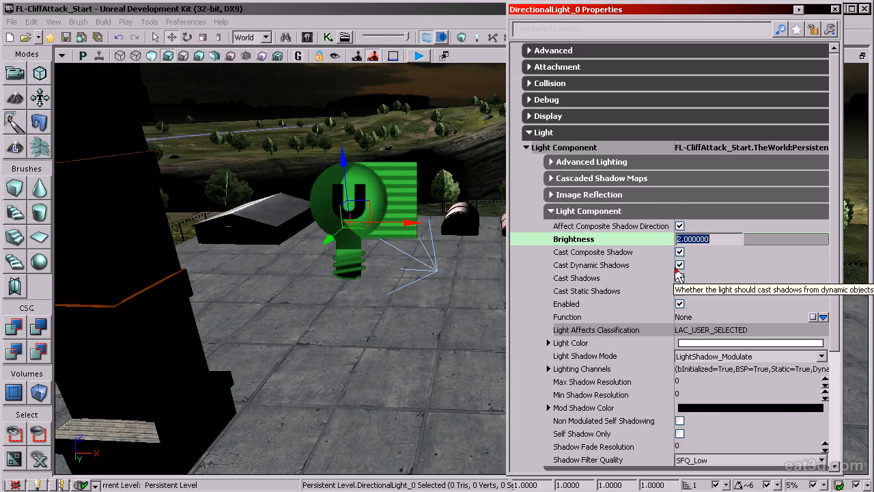
{"action": "type", "text": "4"}
{"action": "key", "text": "Return"}
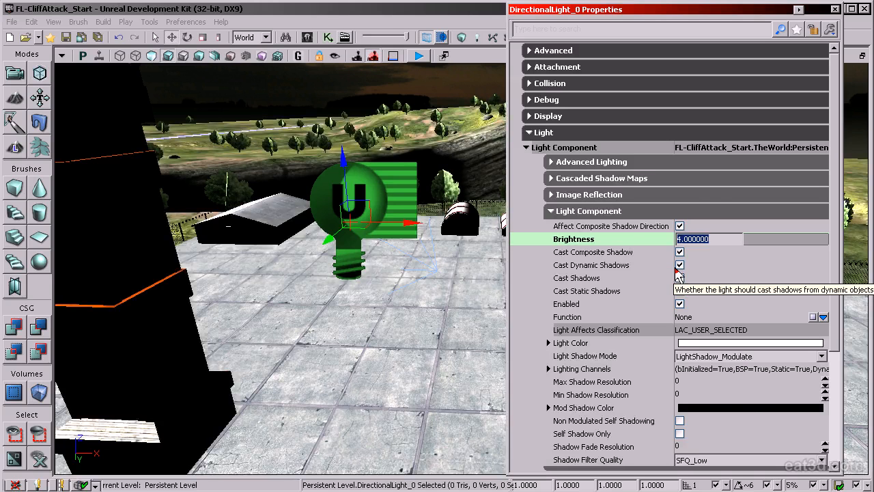
{"action": "type", "text": "2"}
{"action": "key", "text": "Return"}
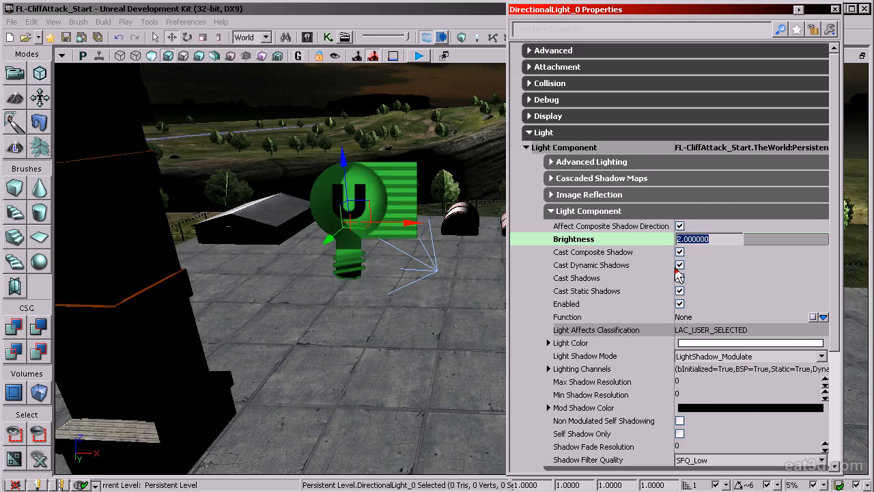
{"action": "type", "text": "2"}
{"action": "key", "text": "Return"}
{"action": "type", "text": "3"}
{"action": "key", "text": "Return"}
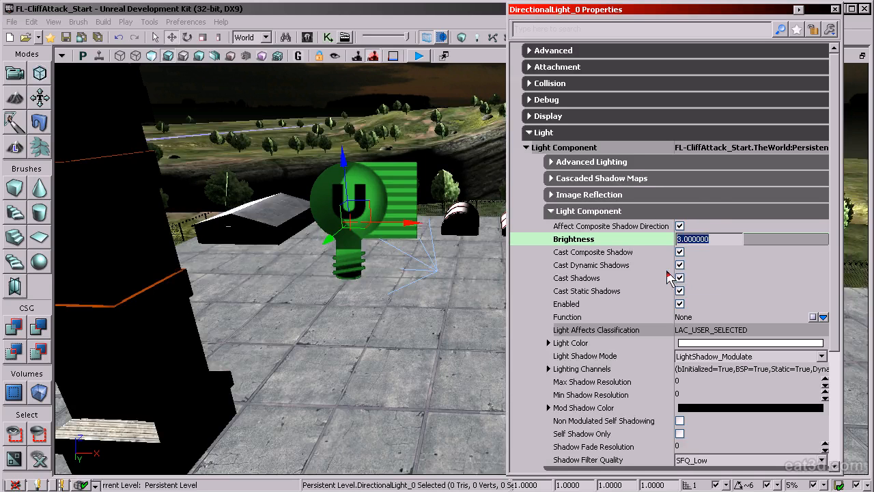
{"action": "type", "text": "2"}
{"action": "key", "text": "Return"}
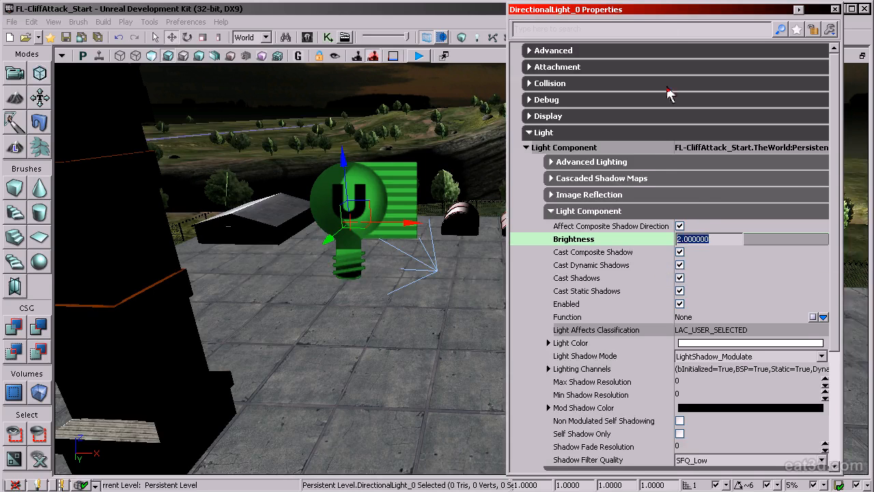
Set the directional light's Light Color to a pale warm orange and accept it.
{"action": "left_click_drag", "start_coordinate": [660, 16], "coordinate": [676, 9]}
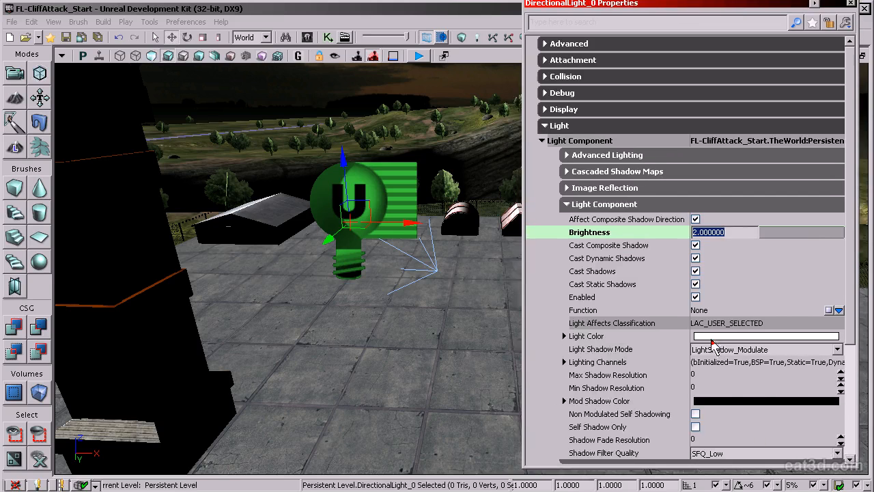
{"action": "left_click", "coordinate": [713, 338]}
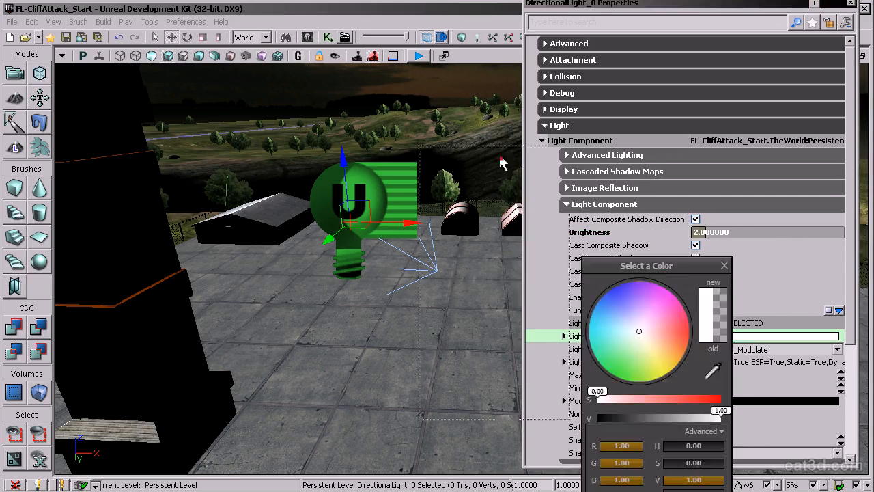
{"action": "left_click_drag", "start_coordinate": [669, 263], "coordinate": [440, 138]}
{"action": "left_click_drag", "start_coordinate": [482, 232], "coordinate": [477, 217]}
{"action": "left_click", "coordinate": [465, 392]}
Duplicate the warm directional light along the X axis and rotate the copy to light the tower from another direction.
{"action": "left_click_drag", "start_coordinate": [578, 6], "coordinate": [861, 20]}
{"action": "right_click_drag", "start_coordinate": [722, 110], "coordinate": [534, 187]}
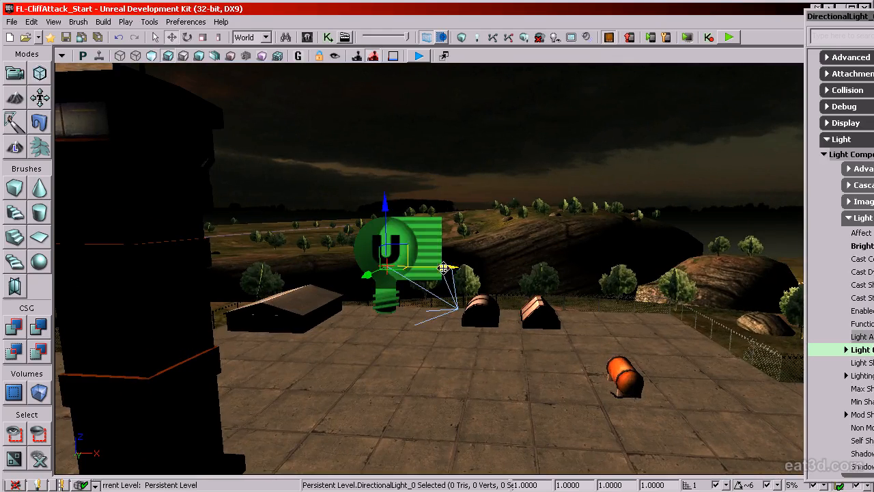
{"action": "left_click_drag", "start_coordinate": [447, 267], "coordinate": [589, 272], "text": "alt"}
{"action": "key", "text": "space"}
{"action": "left_click_drag", "start_coordinate": [525, 186], "coordinate": [618, 309]}
{"action": "mouse_move", "coordinate": [444, 312]}
{"action": "right_mouse_down"}
{"action": "mouse_move", "coordinate": [447, 369]}
{"action": "mouse_move", "coordinate": [445, 312]}
{"action": "right_mouse_up"}
{"action": "key", "text": "space"}
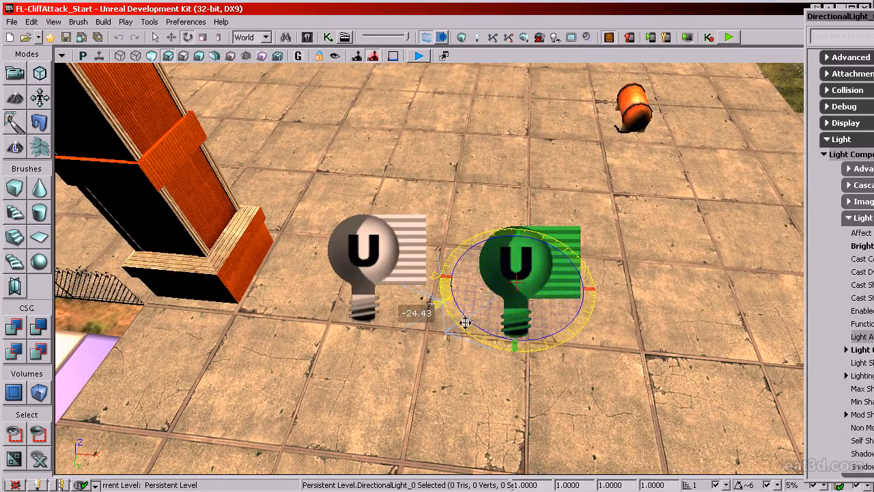
{"action": "key", "text": "space"}
Set the duplicated light's Light Color to a light blue, hex 00A1D0FF.
{"action": "left_click_drag", "start_coordinate": [873, 16], "coordinate": [497, 10]}
{"action": "left_click", "coordinate": [617, 346]}
{"action": "left_click_drag", "start_coordinate": [445, 199], "coordinate": [432, 189]}
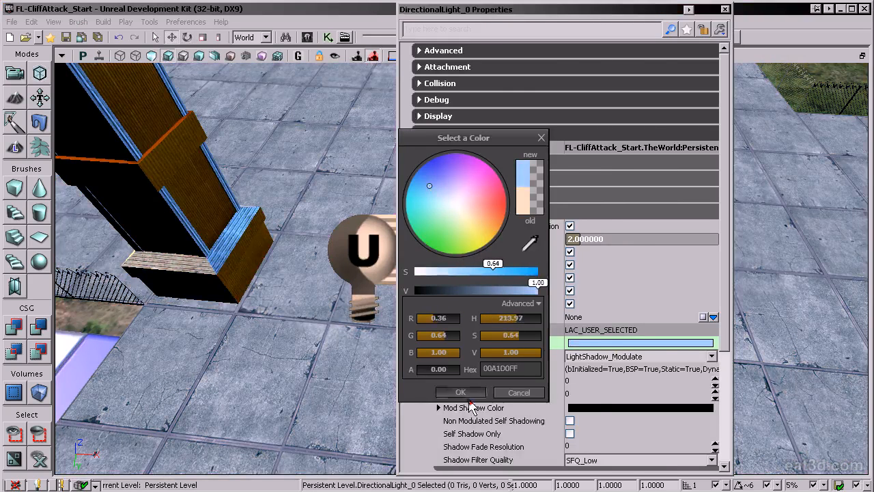
{"action": "left_click", "coordinate": [459, 393]}
Try a Brightness of 1 on the blue directional light, and reduce it to 0.25.
{"action": "left_click", "coordinate": [589, 239]}
{"action": "type", "text": "1"}
{"action": "key", "text": "Return"}
{"action": "type", "text": "0.25"}
{"action": "key", "text": "Return"}
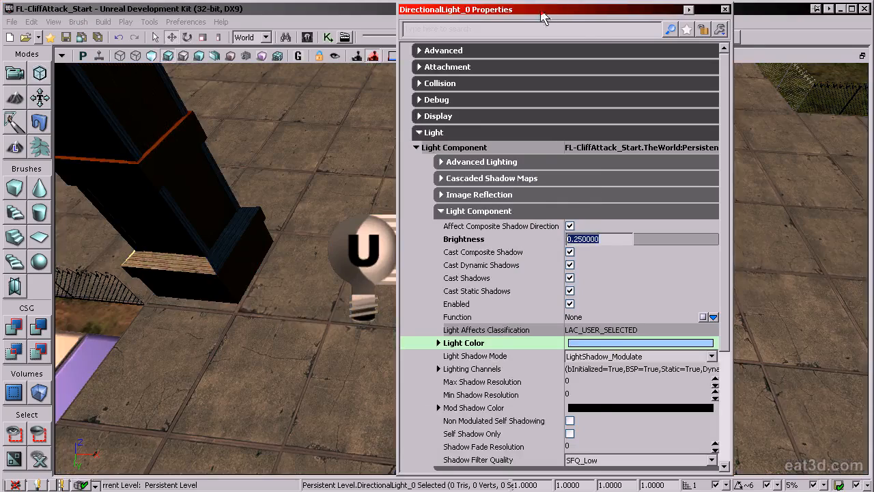
Move the properties out of the way and examine how the blue light falls on the storage huts.
{"action": "left_click_drag", "start_coordinate": [542, 12], "coordinate": [873, 19]}
{"action": "right_click_drag", "start_coordinate": [612, 287], "coordinate": [473, 204]}
{"action": "left_click", "coordinate": [873, 233]}
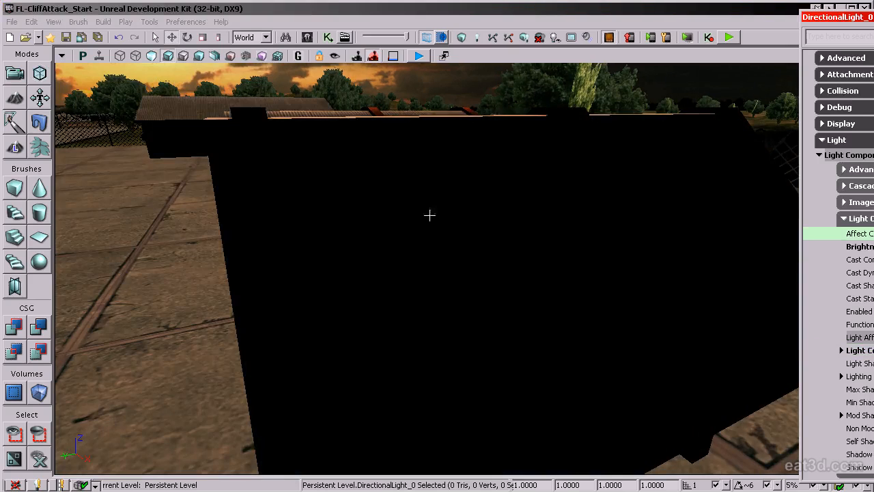
{"action": "mouse_move", "coordinate": [430, 215]}
{"action": "right_mouse_down"}
{"action": "mouse_move", "coordinate": [519, 236]}
{"action": "mouse_move", "coordinate": [608, 236]}
{"action": "mouse_move", "coordinate": [505, 235]}
{"action": "mouse_move", "coordinate": [444, 215]}
{"action": "right_mouse_up"}
{"action": "left_click", "coordinate": [873, 233]}
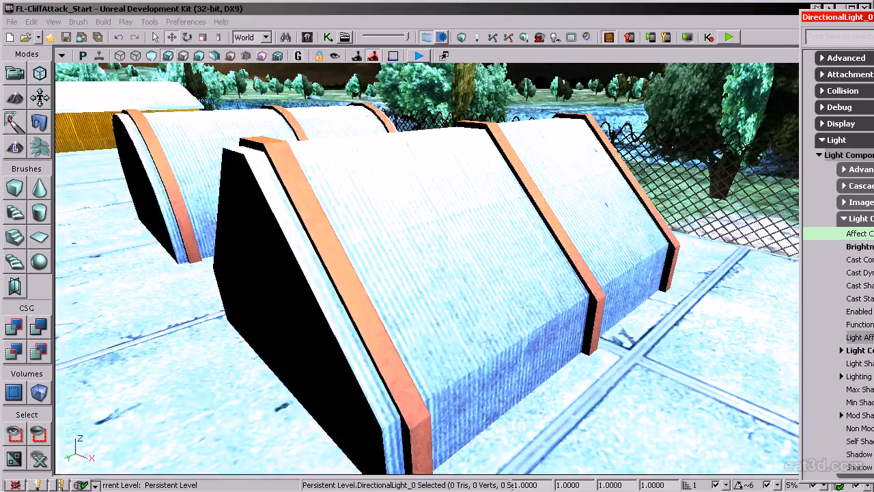
{"action": "left_click", "coordinate": [873, 234]}
{"action": "left_click_drag", "start_coordinate": [591, 279], "coordinate": [540, 259]}
Return to the blue directional light and rotate it slightly to adjust its direction.
{"action": "right_click_drag", "start_coordinate": [508, 272], "coordinate": [355, 326]}
{"action": "key", "text": "space"}
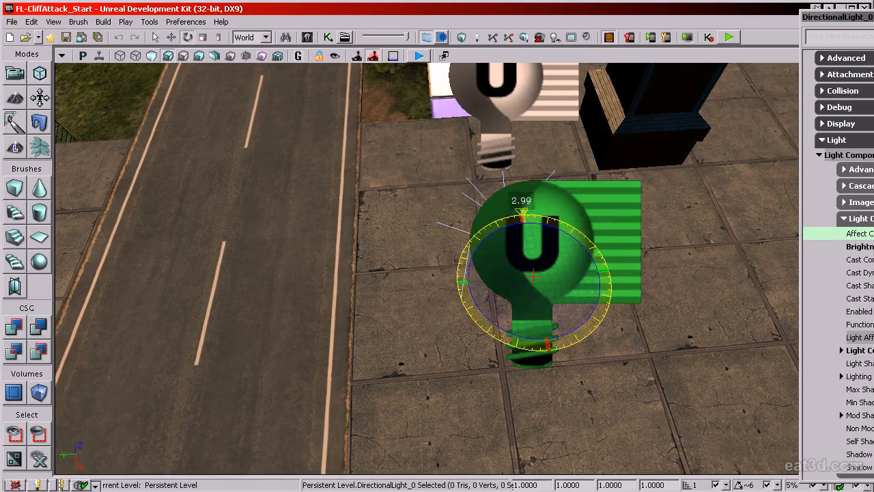
{"action": "key", "text": "space"}
{"action": "key", "text": "space"}
{"action": "key", "text": "space"}
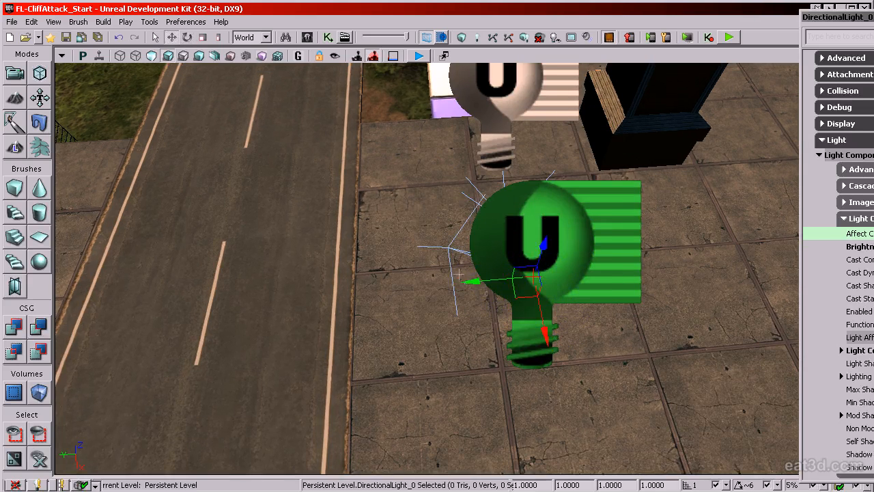
Duplicate the blue directional light toward the road along the Y axis and rotate the copy to fill another side.
{"action": "left_click_drag", "start_coordinate": [466, 280], "coordinate": [400, 285], "text": "alt"}
{"action": "key", "text": "space"}
{"action": "key", "text": "space"}
{"action": "key", "text": "space"}
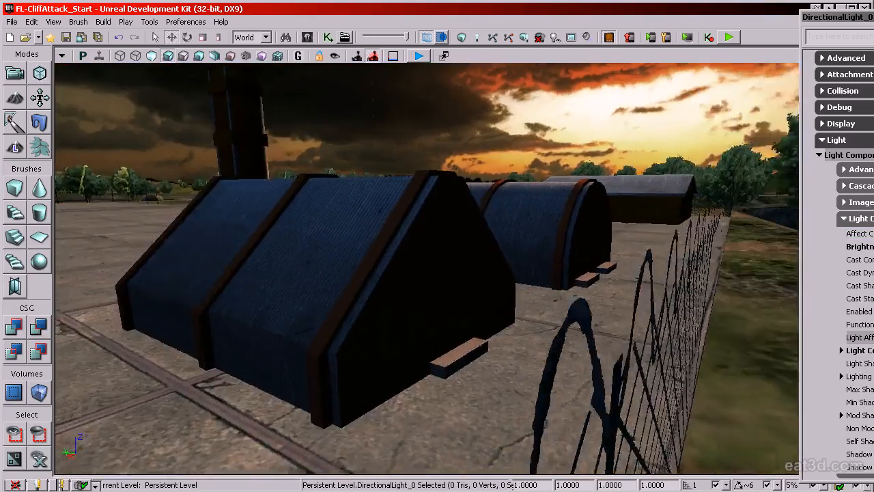
Select all three directional lights together and set their Lightmass Indirect Lighting Scale to 0.25.
{"action": "left_click_drag", "start_coordinate": [429, 284], "coordinate": [464, 382]}
{"action": "right_click_drag", "start_coordinate": [464, 382], "coordinate": [703, 353]}
{"action": "right_click_drag", "start_coordinate": [314, 202], "coordinate": [315, 202]}
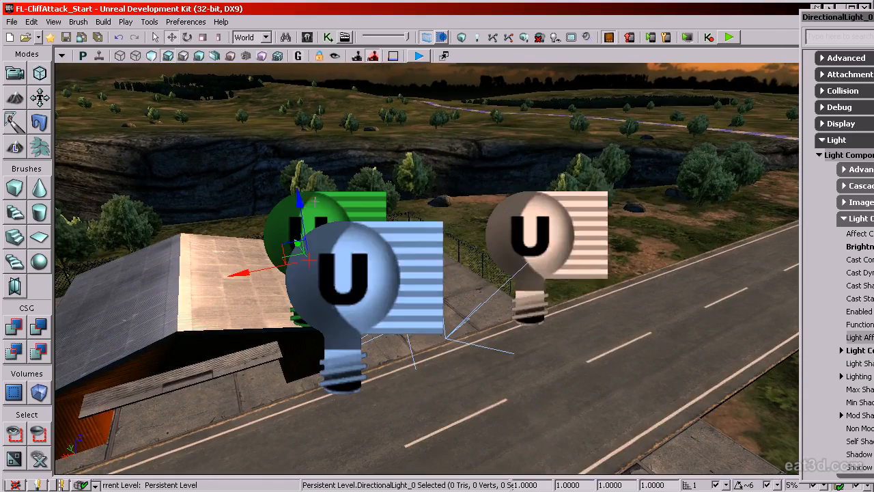
{"action": "left_click", "coordinate": [551, 237], "text": "ctrl"}
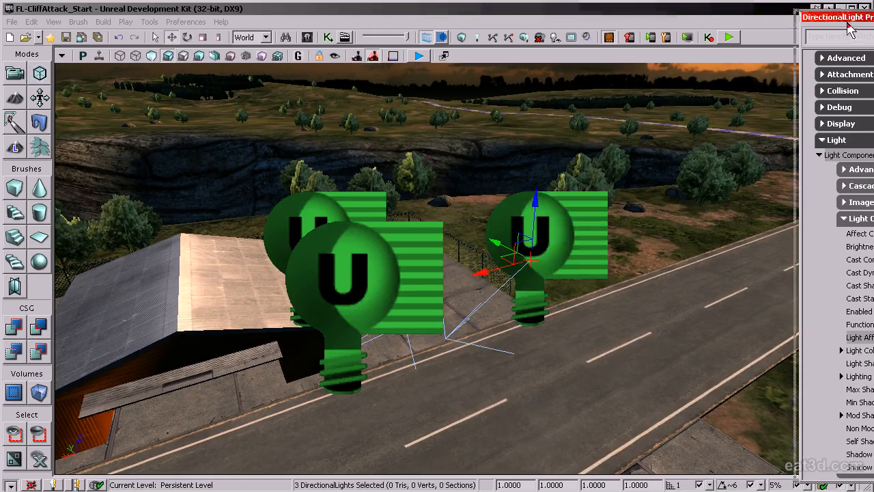
{"action": "left_click_drag", "start_coordinate": [849, 29], "coordinate": [462, 11]}
{"action": "left_click", "coordinate": [504, 199]}
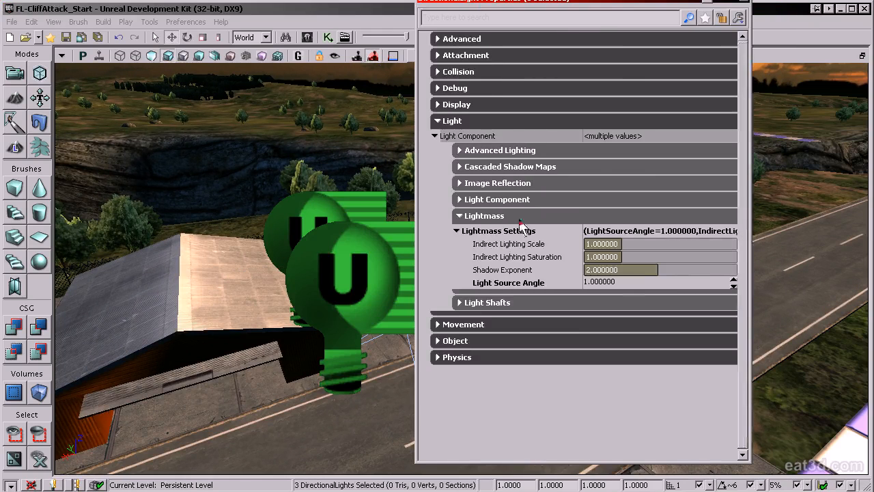
{"action": "left_click", "coordinate": [525, 244]}
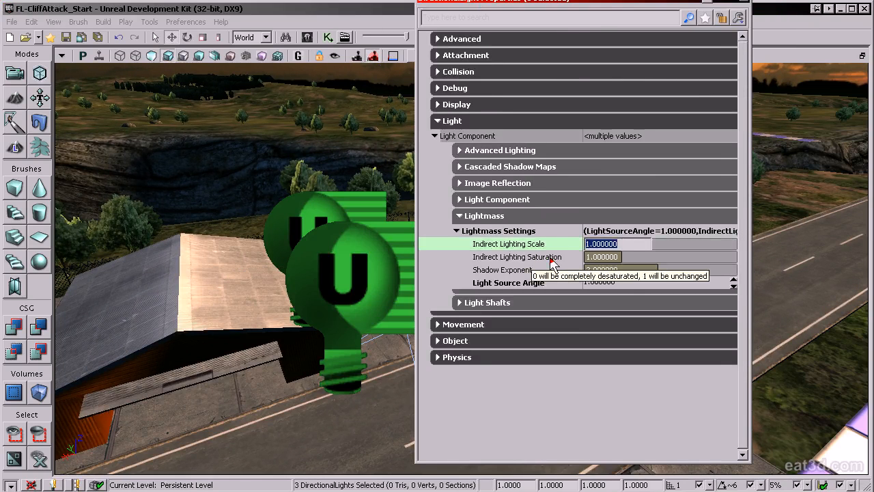
{"action": "type", "text": "0.25"}
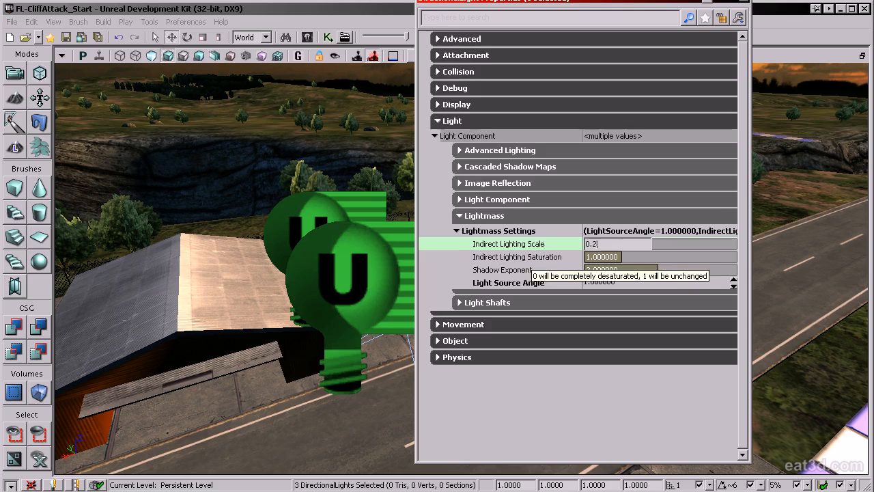
{"action": "key", "text": "Return"}
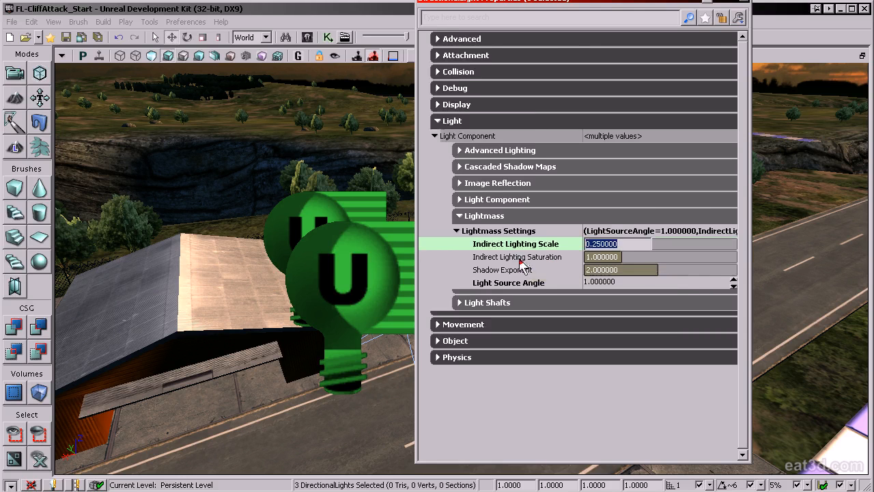
Re-enter 0.25 as the Indirect Lighting Scale of the three directional lights and close their properties.
{"action": "left_click", "coordinate": [520, 259]}
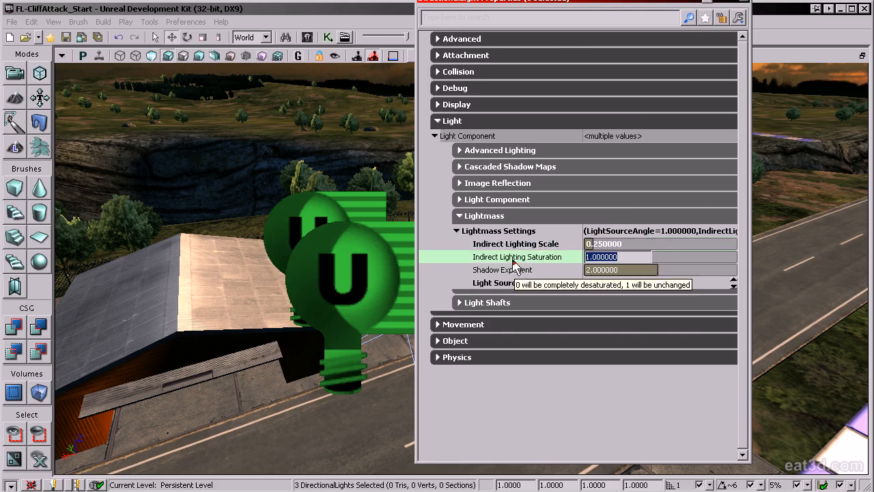
{"action": "left_click", "coordinate": [548, 249]}
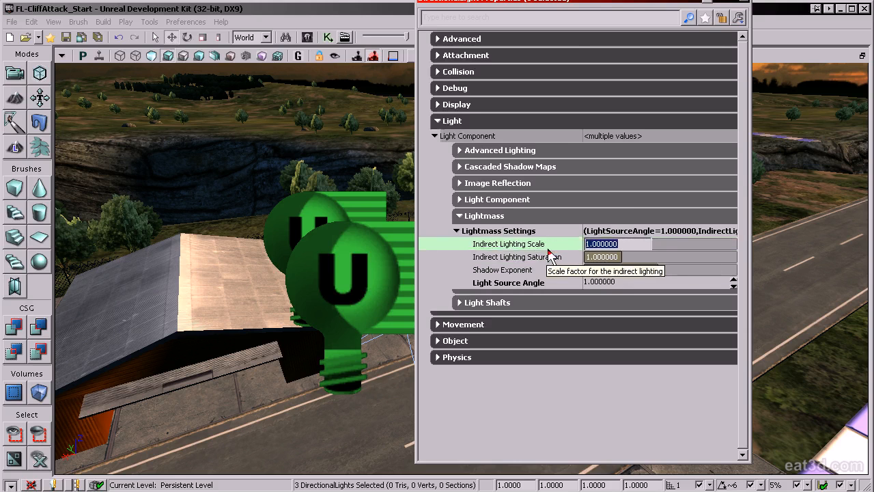
{"action": "type", "text": "0.25"}
{"action": "key", "text": "Return"}
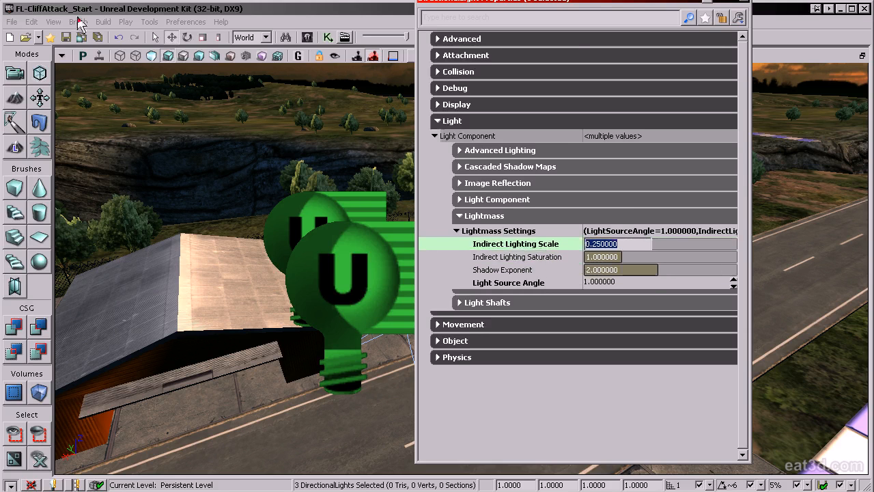
{"action": "left_click_drag", "start_coordinate": [567, 2], "coordinate": [583, 28]}
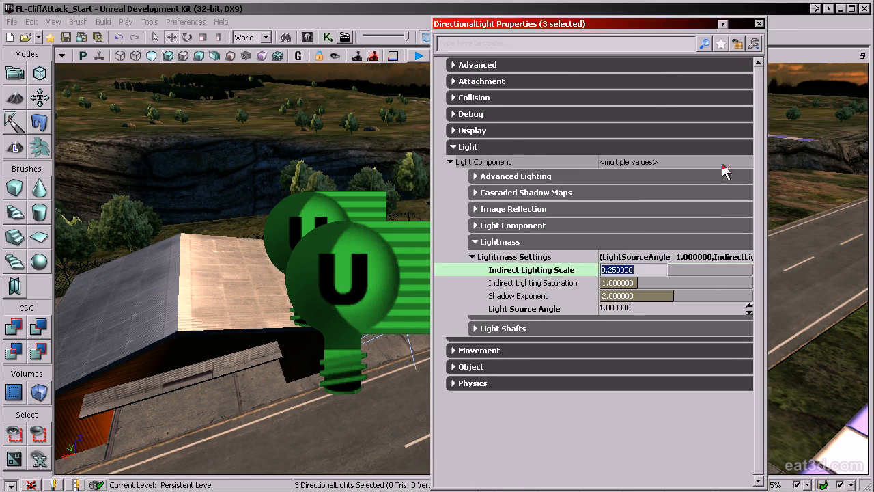
{"action": "left_click", "coordinate": [543, 286]}
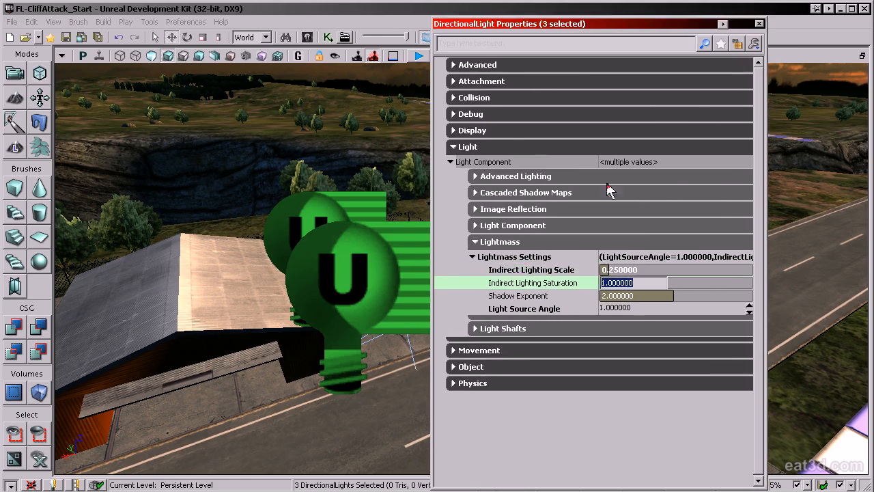
{"action": "left_click", "coordinate": [759, 24]}
{"action": "key", "text": "f"}
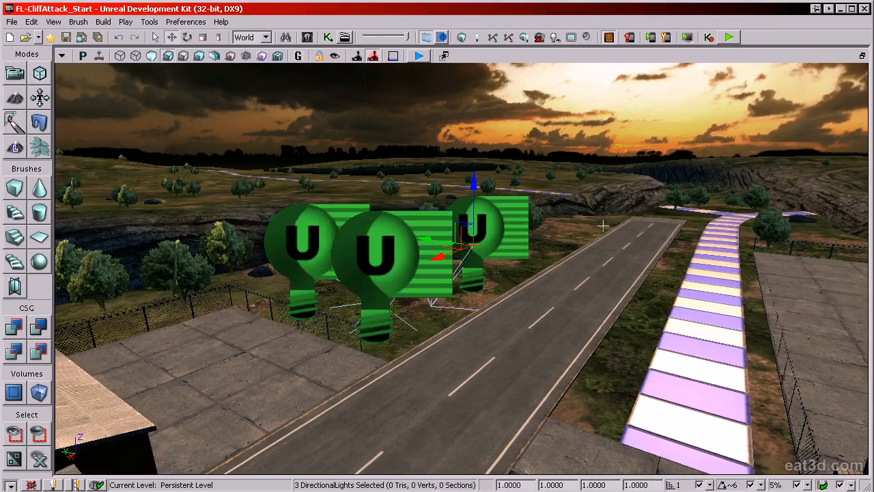
Save the level and rebuild its geometry and AI paths.
{"action": "left_click", "coordinate": [66, 38]}
{"action": "left_click", "coordinate": [462, 38]}
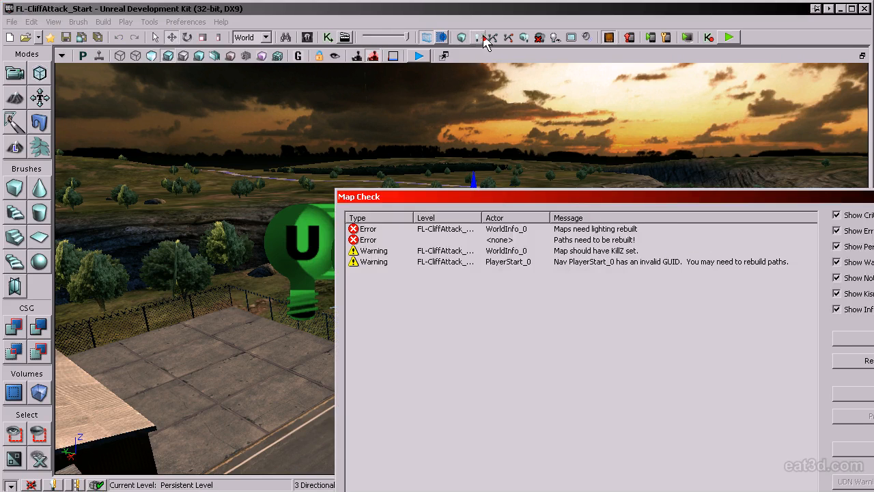
{"action": "left_click", "coordinate": [492, 38]}
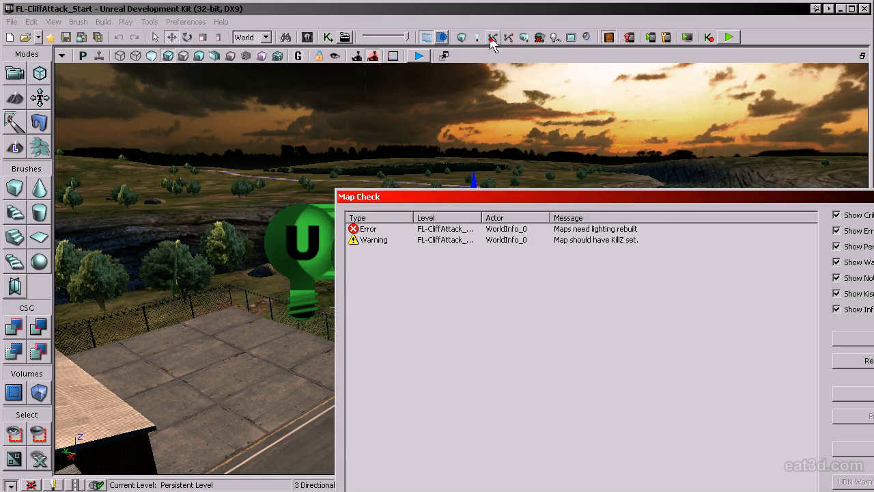
Build the level's lighting at Preview quality with Lightmass enabled.
{"action": "left_click", "coordinate": [480, 42]}
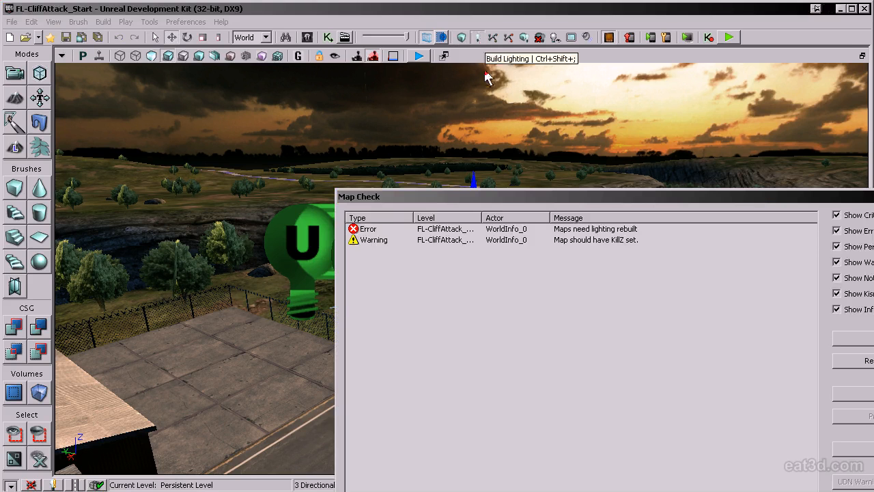
{"action": "left_click_drag", "start_coordinate": [580, 298], "coordinate": [308, 84]}
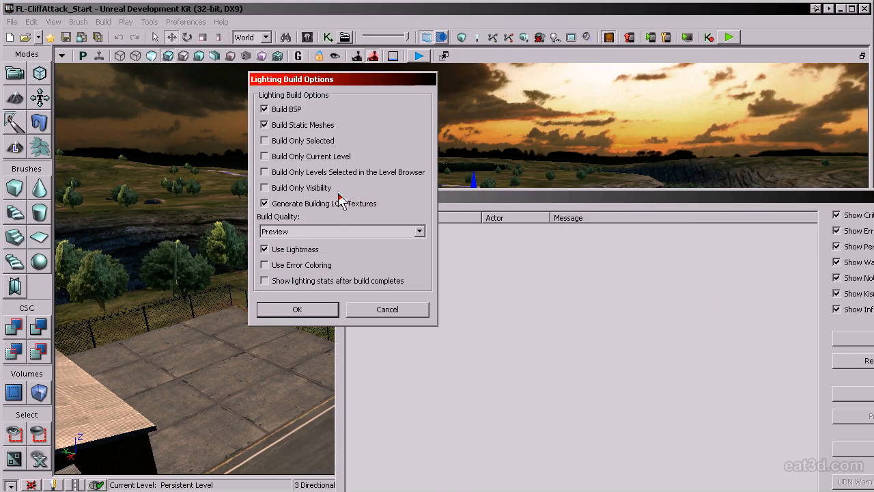
{"action": "left_click", "coordinate": [282, 250]}
{"action": "left_click", "coordinate": [296, 308]}
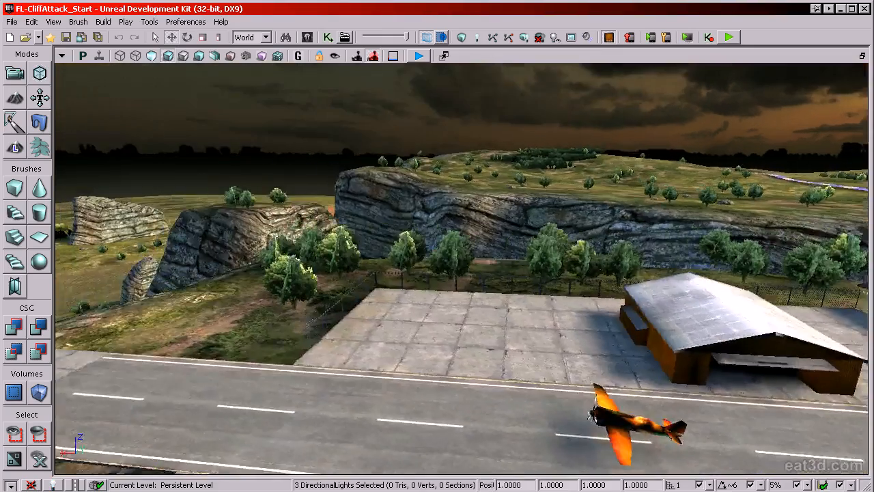
Compare the built lighting on the runway, tower and plane with Emulate Mobile Features switched on and off.
{"action": "right_click_drag", "start_coordinate": [462, 268], "coordinate": [642, 285]}
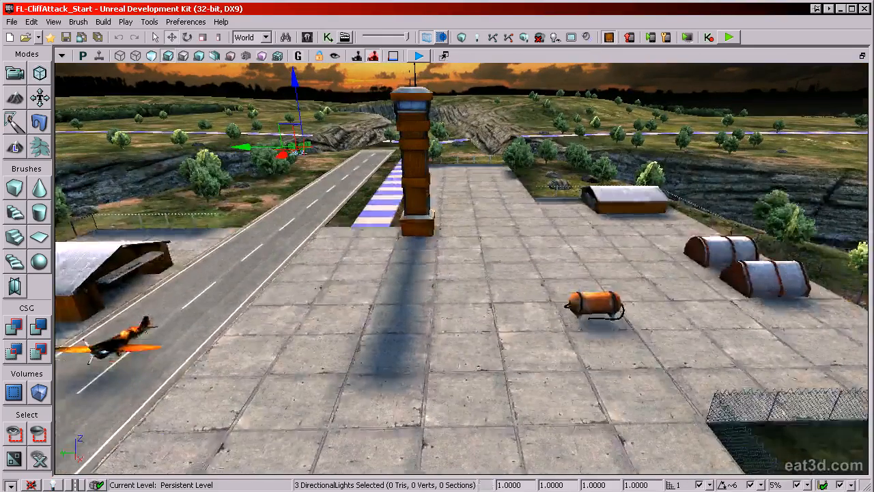
{"action": "left_click", "coordinate": [608, 38]}
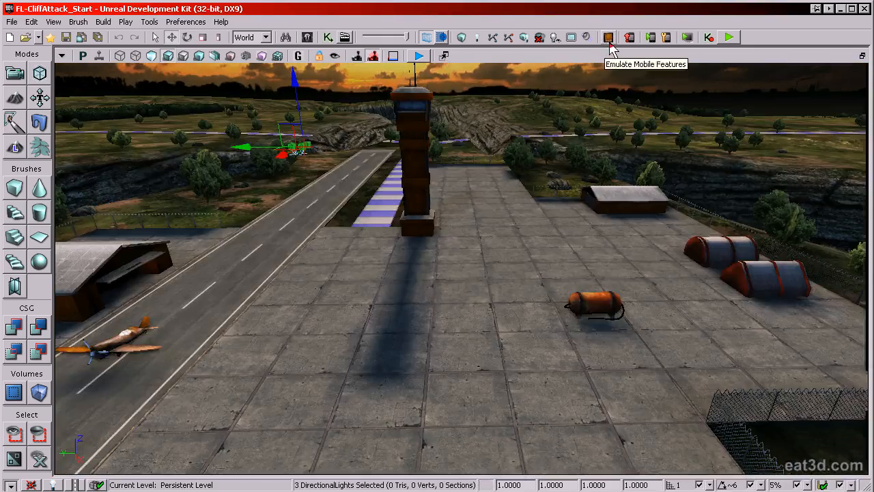
{"action": "right_click_drag", "start_coordinate": [608, 151], "coordinate": [532, 96]}
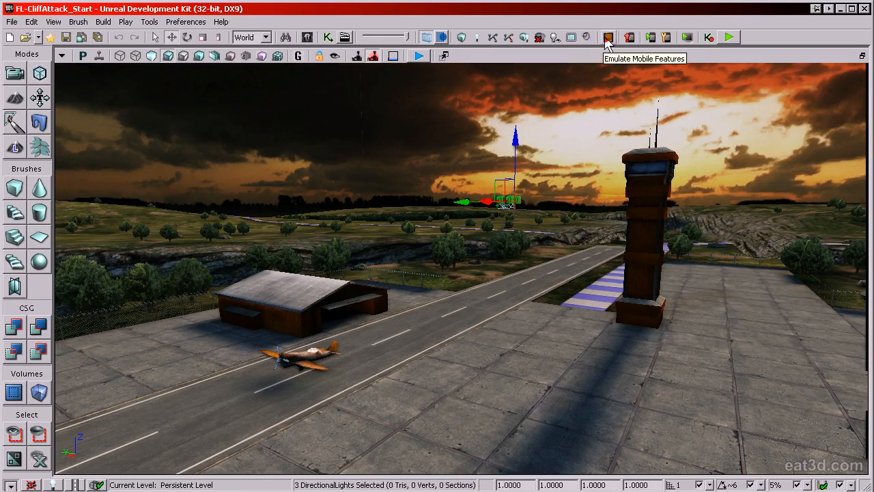
{"action": "left_click", "coordinate": [608, 42]}
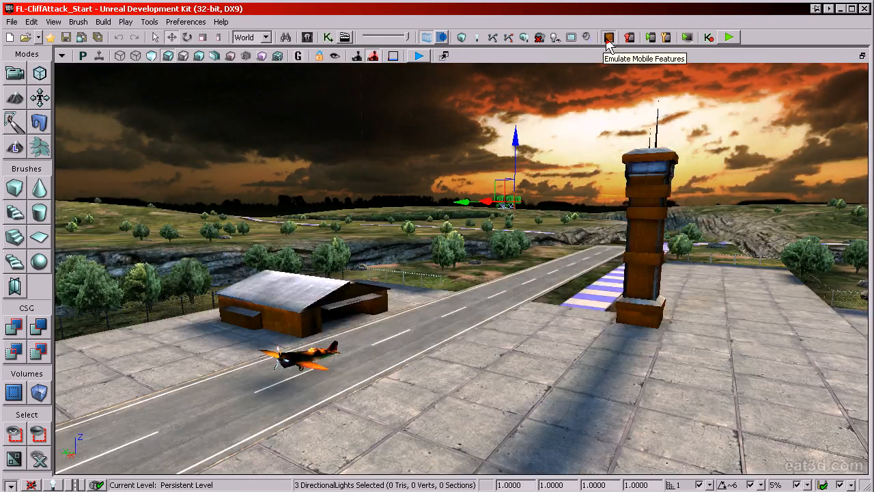
{"action": "left_click", "coordinate": [607, 42]}
{"action": "left_click", "coordinate": [607, 43]}
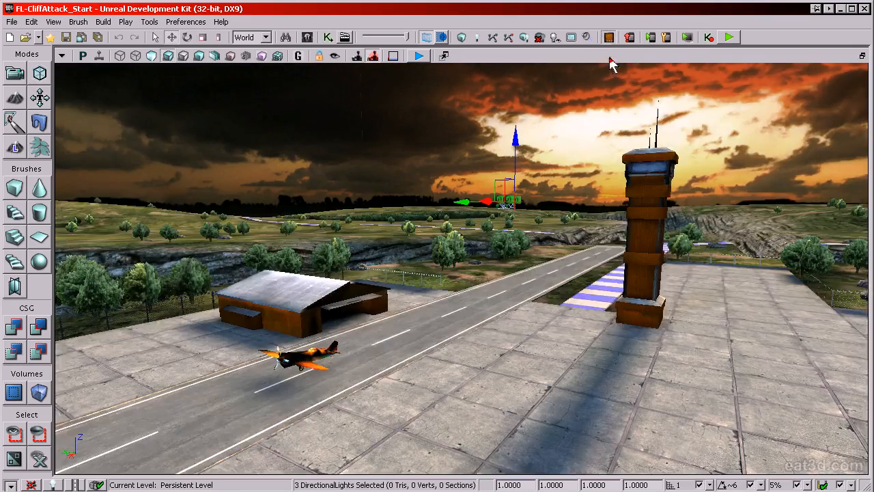
{"action": "left_click", "coordinate": [609, 40]}
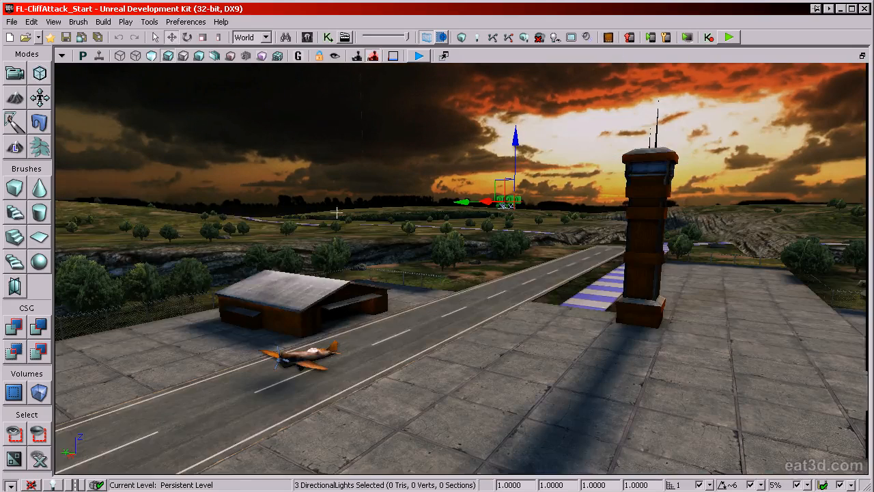
{"action": "left_click", "coordinate": [605, 42]}
{"action": "left_click_drag", "start_coordinate": [449, 195], "coordinate": [569, 78]}
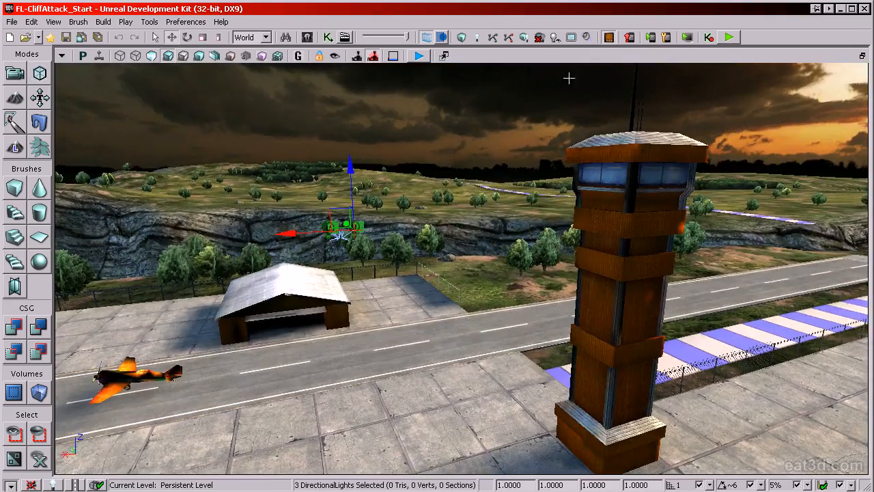
{"action": "left_click", "coordinate": [610, 40]}
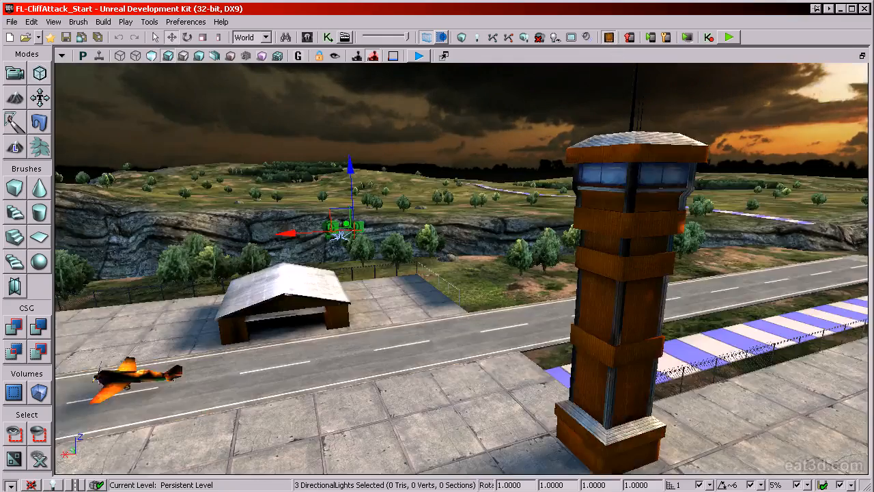
Give the warm key directional light a more saturated orange light color and move its properties clear of the lights.
{"action": "mouse_move", "coordinate": [475, 227]}
{"action": "right_mouse_down"}
{"action": "mouse_move", "coordinate": [503, 263]}
{"action": "mouse_move", "coordinate": [475, 227]}
{"action": "right_mouse_up"}
{"action": "right_click_drag", "start_coordinate": [682, 202], "coordinate": [590, 167]}
{"action": "right_click_drag", "start_coordinate": [595, 219], "coordinate": [683, 222]}
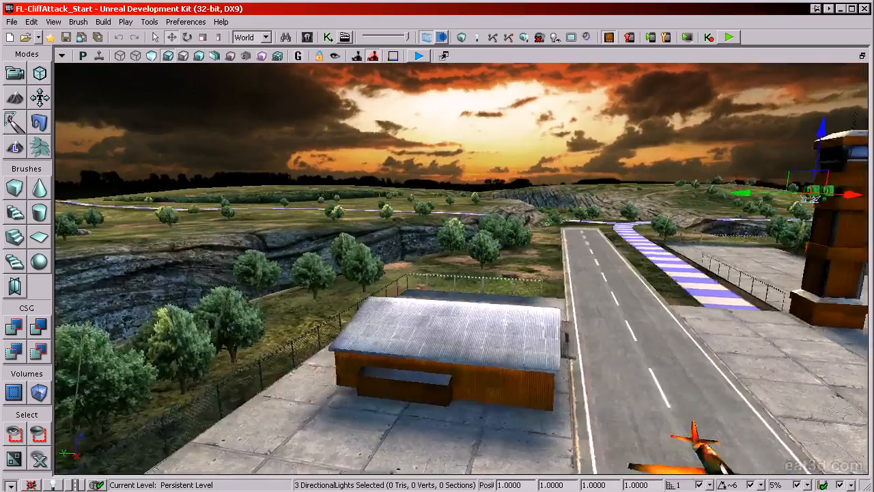
{"action": "right_click_drag", "start_coordinate": [615, 225], "coordinate": [539, 274]}
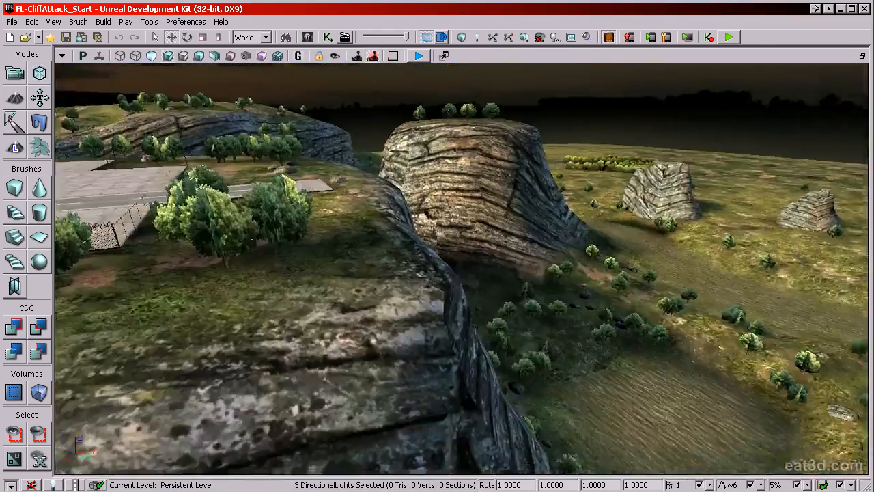
{"action": "left_click_drag", "start_coordinate": [461, 269], "coordinate": [437, 247]}
{"action": "double_click", "coordinate": [476, 277]}
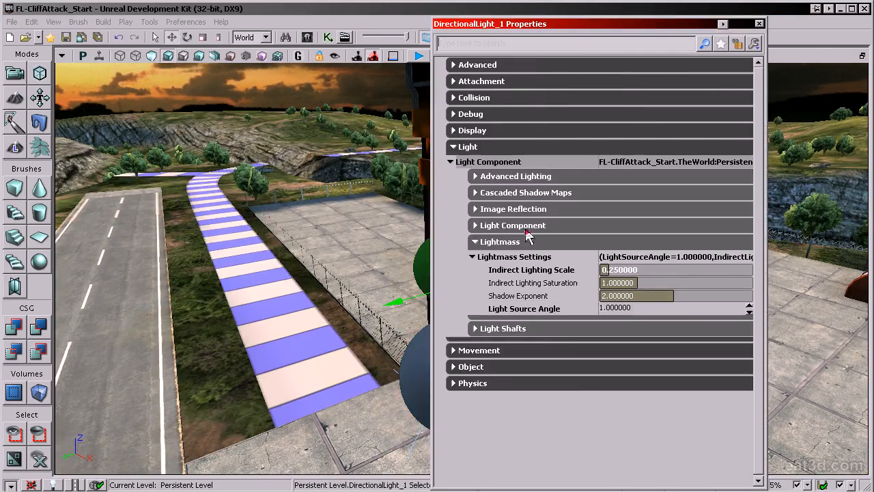
{"action": "left_click", "coordinate": [522, 225]}
{"action": "left_click", "coordinate": [645, 359]}
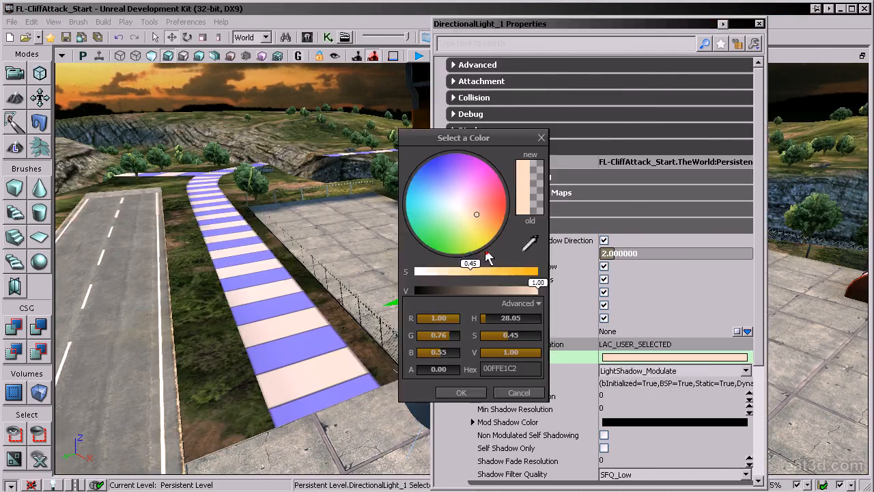
{"action": "left_click", "coordinate": [462, 392]}
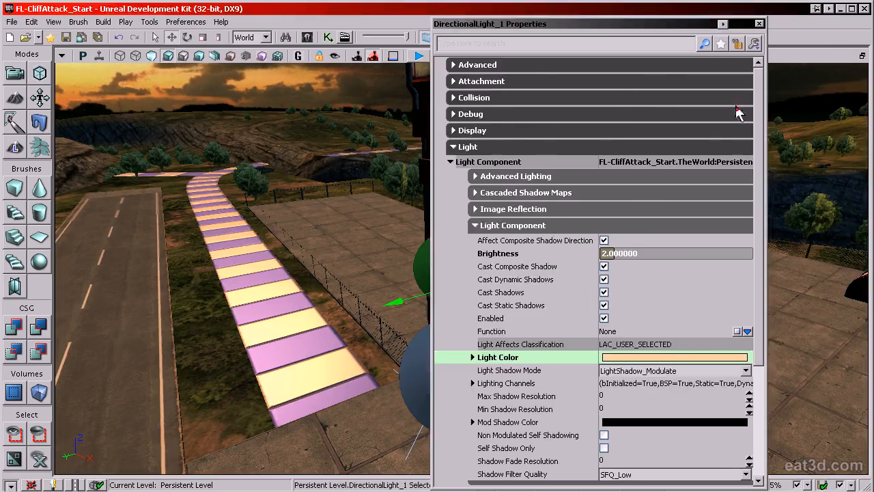
{"action": "left_click_drag", "start_coordinate": [677, 24], "coordinate": [851, 24]}
{"action": "right_click_drag", "start_coordinate": [255, 172], "coordinate": [341, 171]}
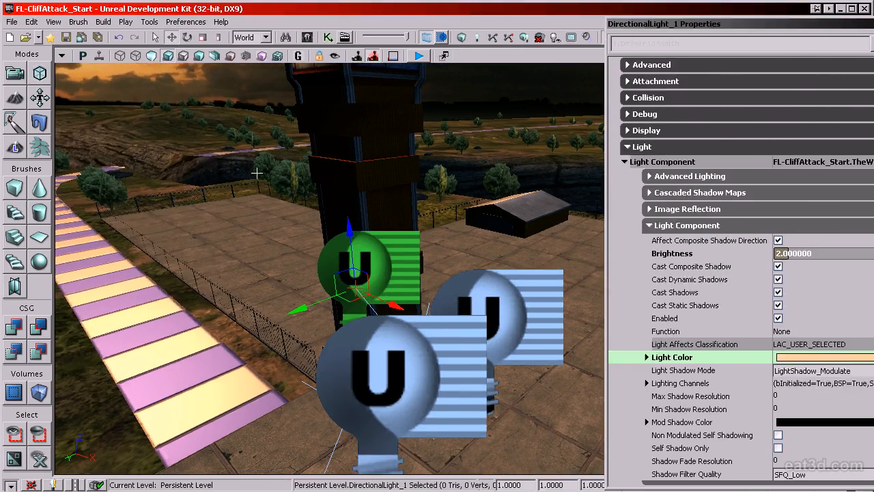
{"action": "left_click", "coordinate": [54, 22]}
{"action": "left_click", "coordinate": [116, 72]}
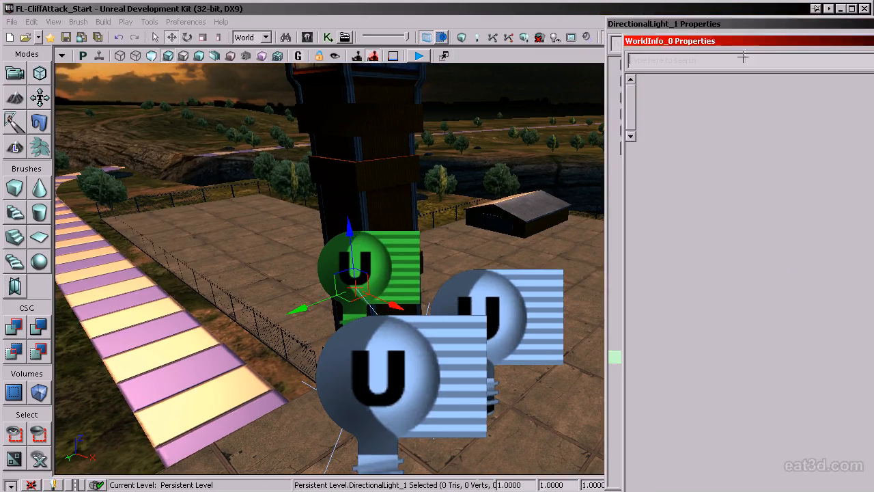
{"action": "left_click", "coordinate": [702, 306]}
Select both blue directional lights together and set their Brightness to 0.1.
{"action": "left_click_drag", "start_coordinate": [708, 25], "coordinate": [642, 19]}
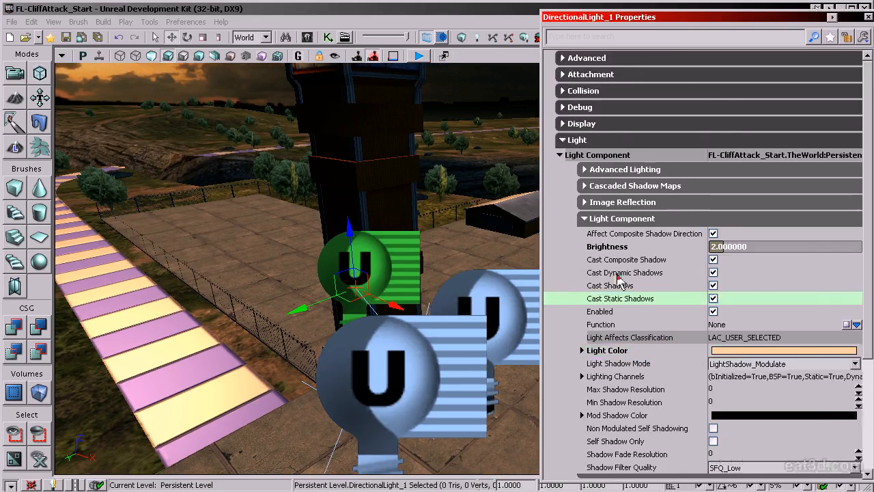
{"action": "left_click", "coordinate": [616, 274]}
{"action": "scroll", "coordinate": [649, 274], "scroll_direction": "down", "scroll_amount": 4}
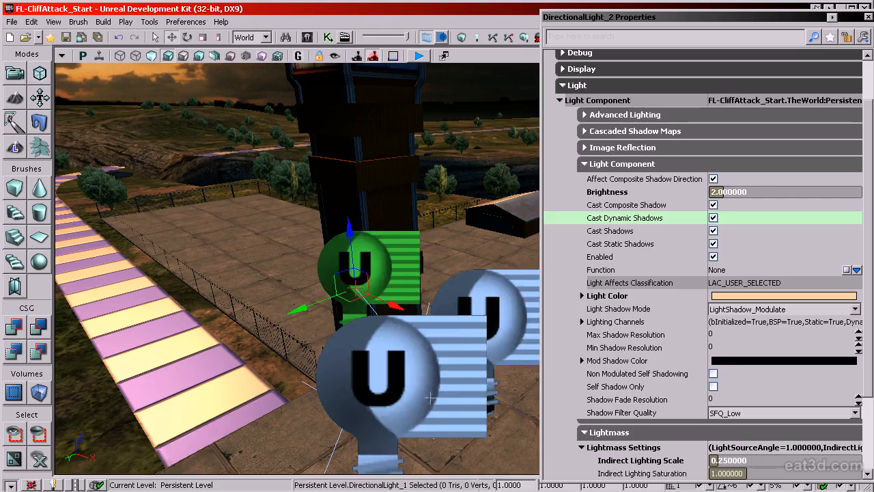
{"action": "left_click", "coordinate": [488, 302]}
{"action": "right_click_drag", "start_coordinate": [253, 352], "coordinate": [181, 290]}
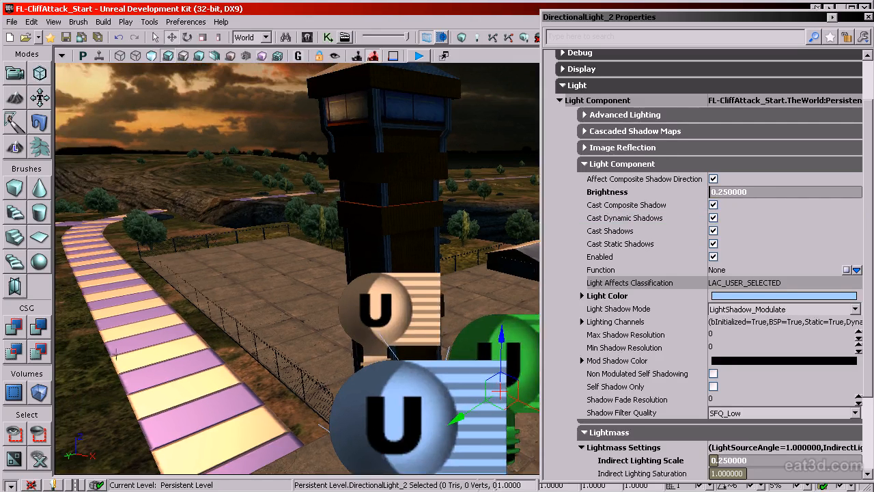
{"action": "mouse_move", "coordinate": [382, 323]}
{"action": "left_mouse_down"}
{"action": "mouse_move", "coordinate": [393, 383]}
{"action": "mouse_move", "coordinate": [382, 324]}
{"action": "left_mouse_up"}
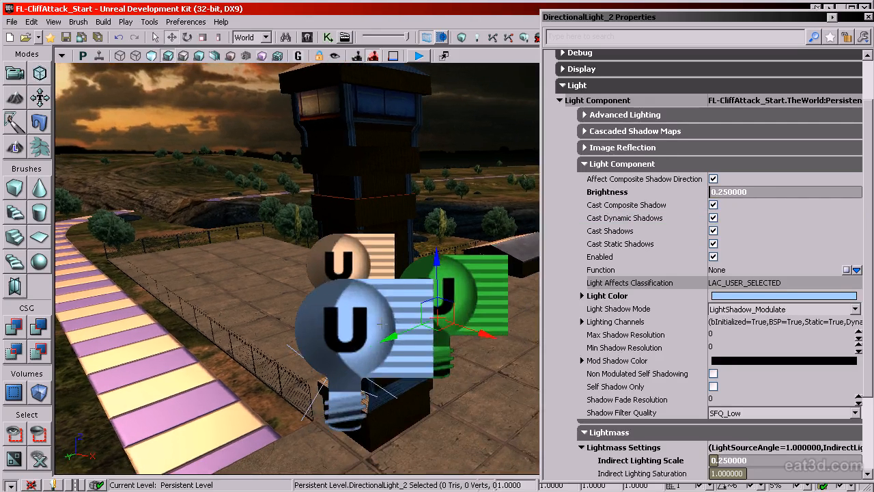
{"action": "mouse_move", "coordinate": [252, 149]}
{"action": "right_mouse_down"}
{"action": "mouse_move", "coordinate": [273, 156]}
{"action": "mouse_move", "coordinate": [239, 171]}
{"action": "mouse_move", "coordinate": [219, 198]}
{"action": "mouse_move", "coordinate": [251, 233]}
{"action": "mouse_move", "coordinate": [243, 230]}
{"action": "mouse_move", "coordinate": [240, 261]}
{"action": "right_mouse_up"}
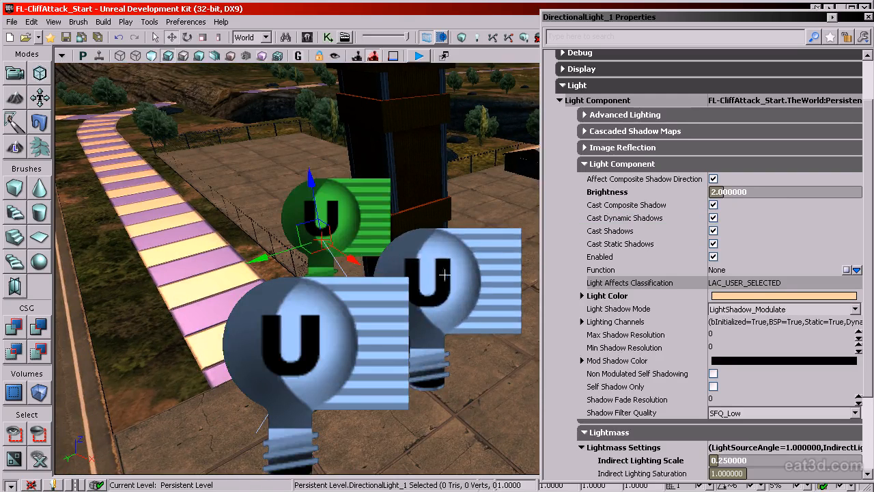
{"action": "left_click", "coordinate": [366, 336], "text": "ctrl"}
{"action": "left_click", "coordinate": [742, 191]}
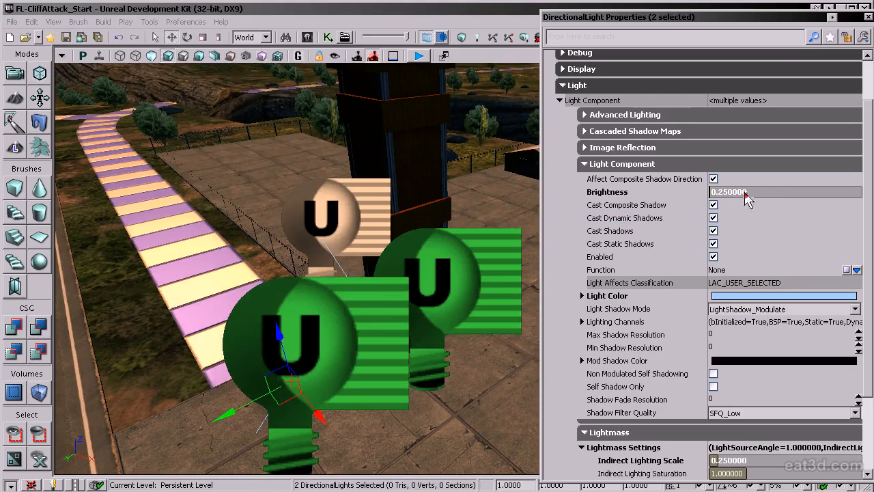
Rebuild the lighting at Preview quality with Lightmass, close the map check and inspect the light on the control tower.
{"action": "left_click", "coordinate": [475, 49]}
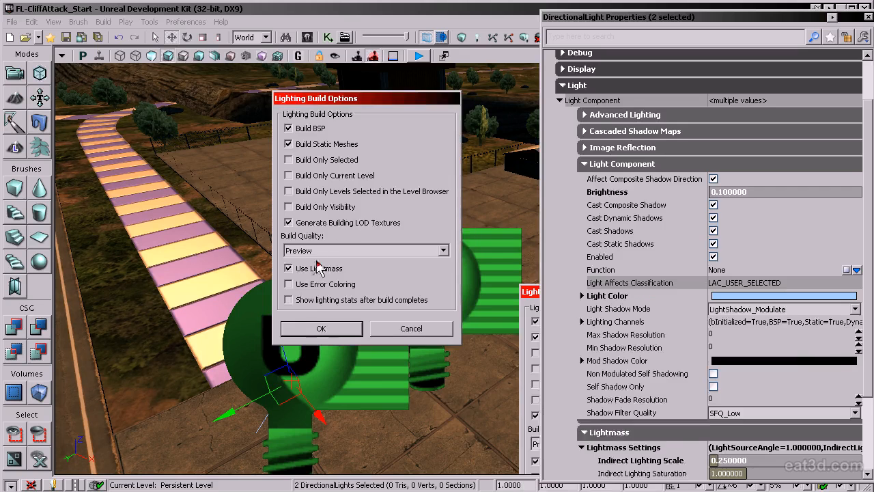
{"action": "left_click", "coordinate": [320, 330]}
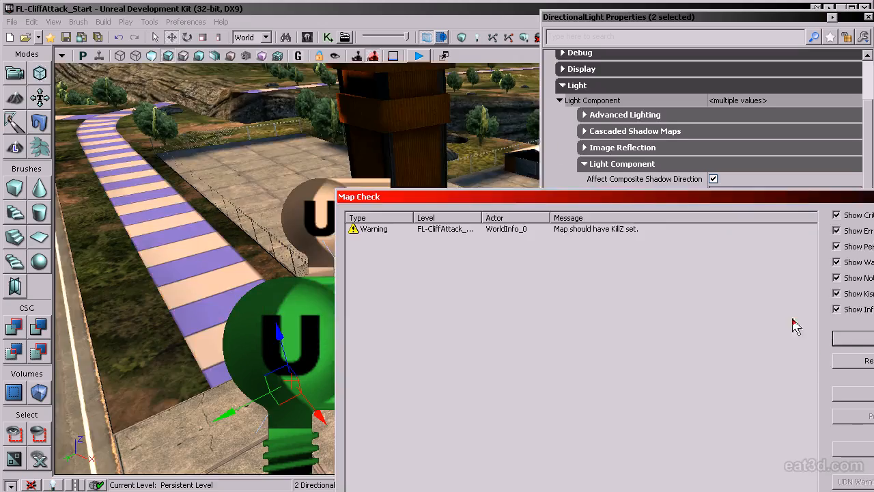
{"action": "left_click", "coordinate": [852, 343]}
{"action": "right_click_drag", "start_coordinate": [436, 273], "coordinate": [323, 207]}
{"action": "right_click_drag", "start_coordinate": [298, 168], "coordinate": [346, 276]}
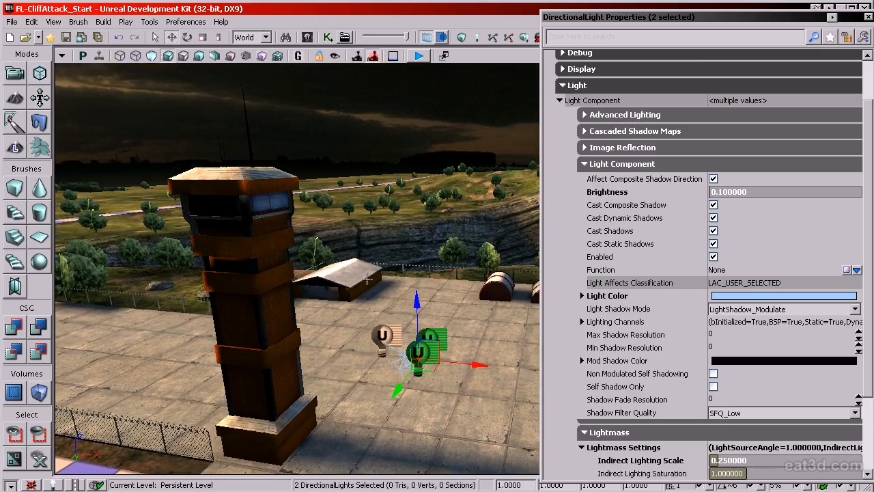
Apply the runway_d_Mat material from FL_GameAssets_Start's Textures group to the road beside the runway.
{"action": "left_click", "coordinate": [869, 17]}
{"action": "right_click_drag", "start_coordinate": [683, 150], "coordinate": [478, 210]}
{"action": "left_click_drag", "start_coordinate": [873, 34], "coordinate": [513, 25]}
{"action": "left_click", "coordinate": [464, 38]}
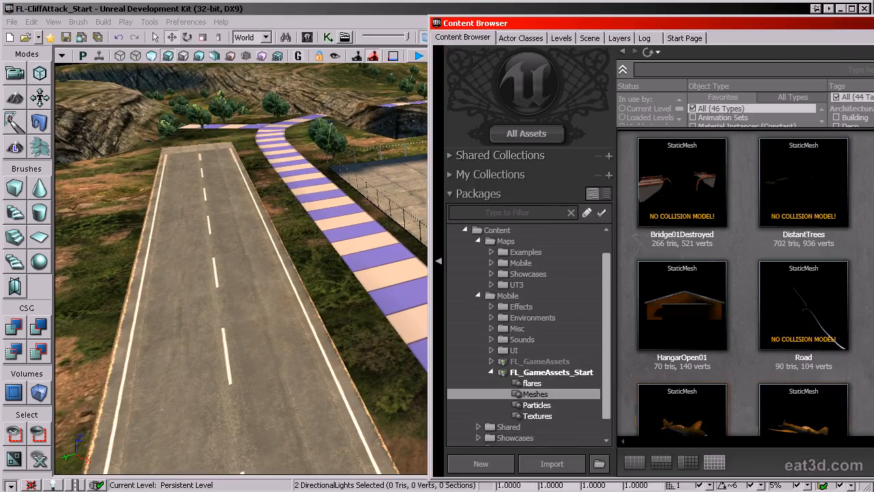
{"action": "left_click", "coordinate": [592, 415]}
{"action": "scroll", "coordinate": [742, 284], "scroll_direction": "down", "scroll_amount": 3}
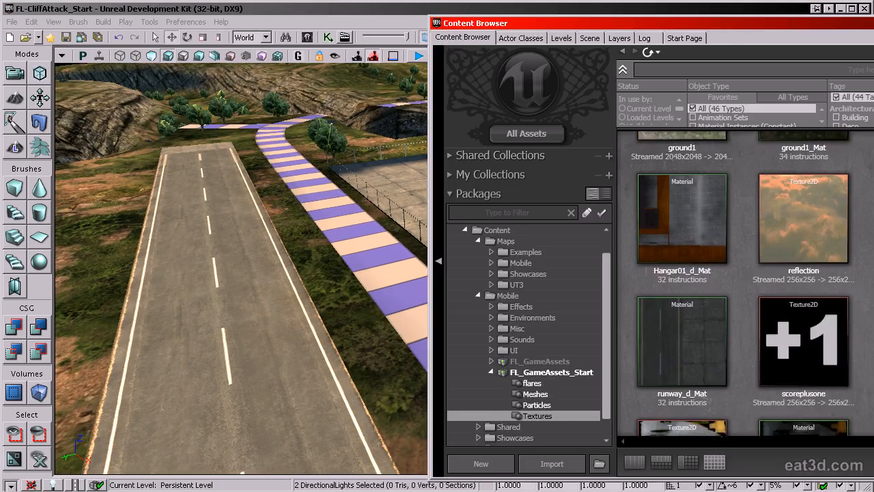
{"action": "left_click_drag", "start_coordinate": [682, 330], "coordinate": [386, 283]}
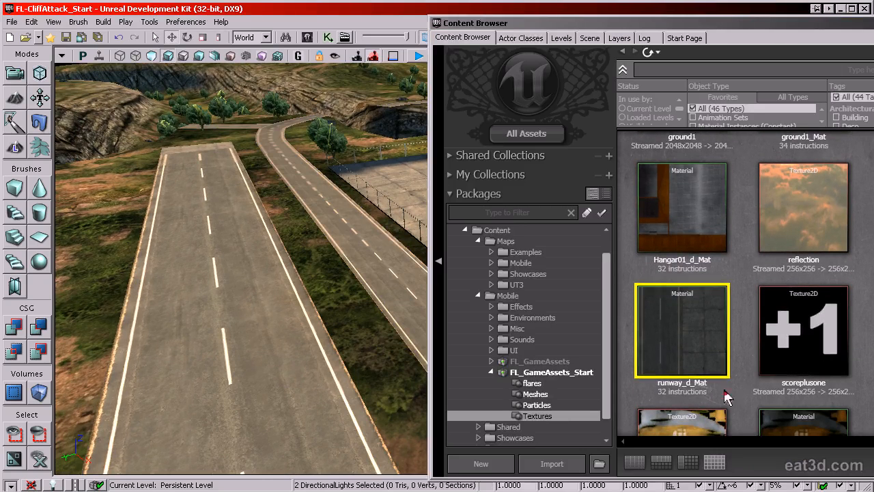
{"action": "mouse_move", "coordinate": [349, 313]}
{"action": "left_mouse_down"}
{"action": "mouse_move", "coordinate": [366, 256]}
{"action": "mouse_move", "coordinate": [356, 304]}
{"action": "left_mouse_up"}
{"action": "left_click_drag", "start_coordinate": [636, 26], "coordinate": [873, 30]}
Play the level in the editor preview to check the plane on the runway, and end the preview.
{"action": "right_click_drag", "start_coordinate": [562, 190], "coordinate": [581, 140]}
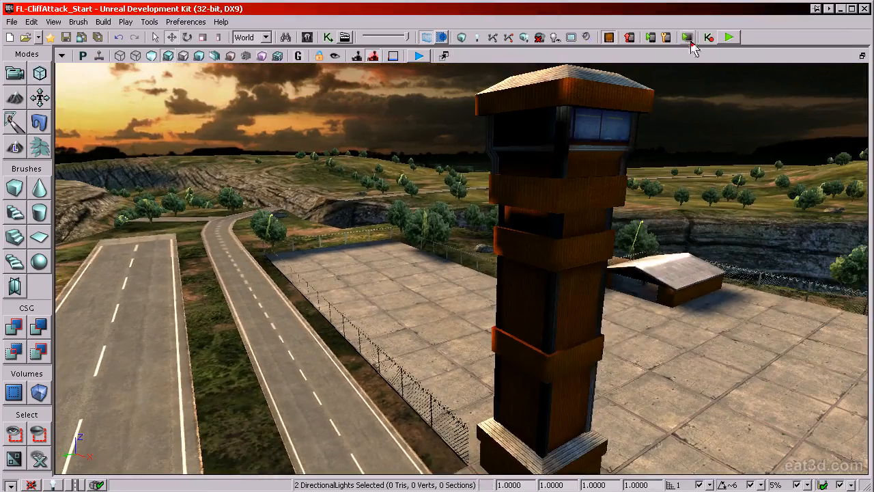
{"action": "left_click", "coordinate": [731, 38]}
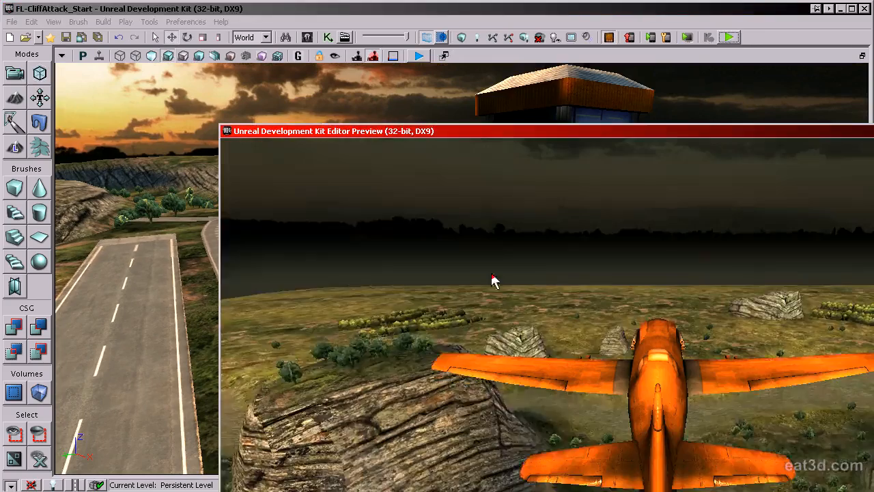
{"action": "left_click_drag", "start_coordinate": [569, 135], "coordinate": [342, 9]}
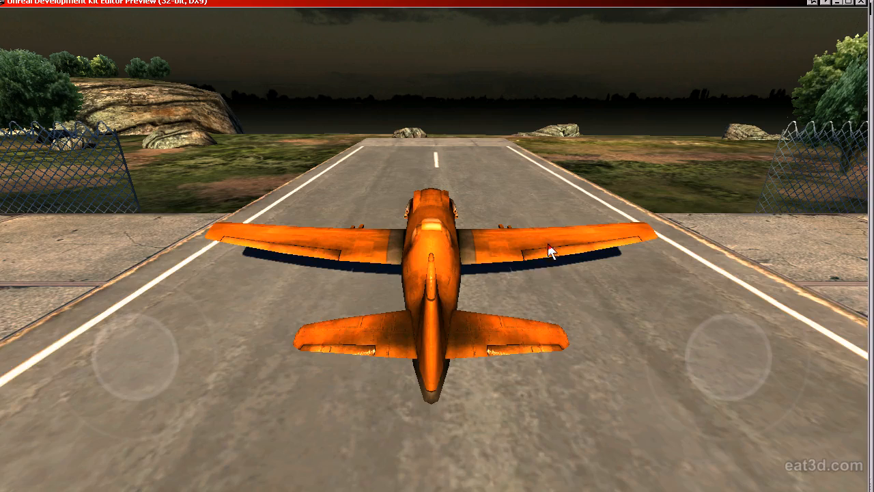
{"action": "key", "text": "Escape"}
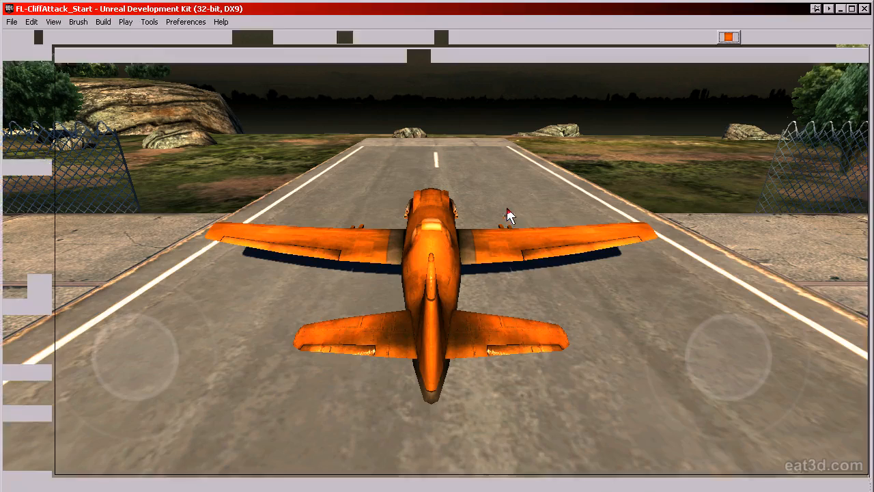
Examine the lighting on the airborne plane, the airfield and the surrounding cliffs from several angles.
{"action": "left_click_drag", "start_coordinate": [523, 160], "coordinate": [573, 102]}
{"action": "right_click_drag", "start_coordinate": [574, 102], "coordinate": [355, 110]}
{"action": "right_click_drag", "start_coordinate": [205, 205], "coordinate": [112, 90]}
{"action": "right_click_drag", "start_coordinate": [462, 268], "coordinate": [471, 253]}
{"action": "right_click_drag", "start_coordinate": [403, 160], "coordinate": [332, 223]}
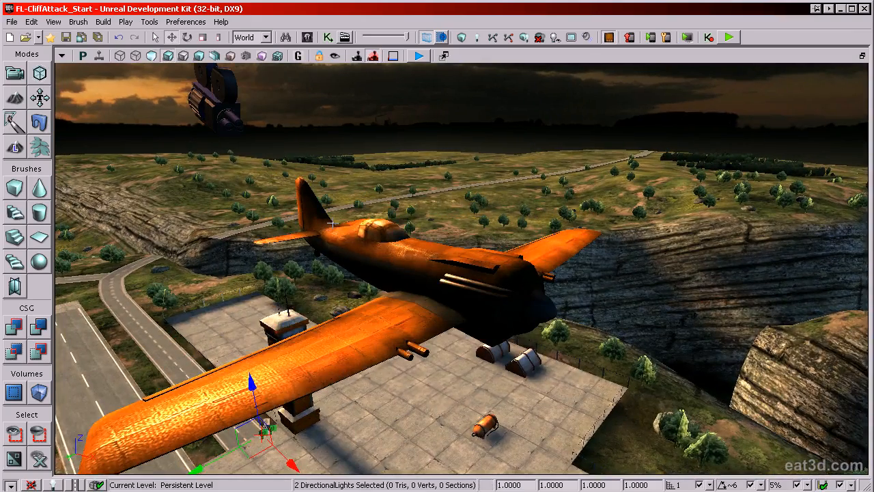
{"action": "left_click_drag", "start_coordinate": [471, 143], "coordinate": [474, 286]}
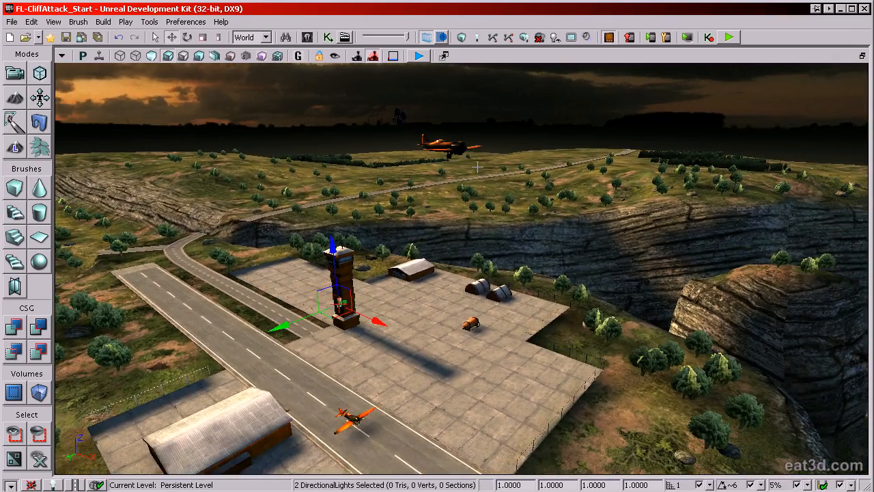
{"action": "left_click_drag", "start_coordinate": [478, 167], "coordinate": [473, 109]}
{"action": "left_click_drag", "start_coordinate": [471, 227], "coordinate": [448, 123]}
Set both Physics and Walking Physics of the airborne plane pawn to PHYS_Flying in its Movement properties.
{"action": "left_click", "coordinate": [497, 293]}
{"action": "left_click_drag", "start_coordinate": [497, 293], "coordinate": [503, 192]}
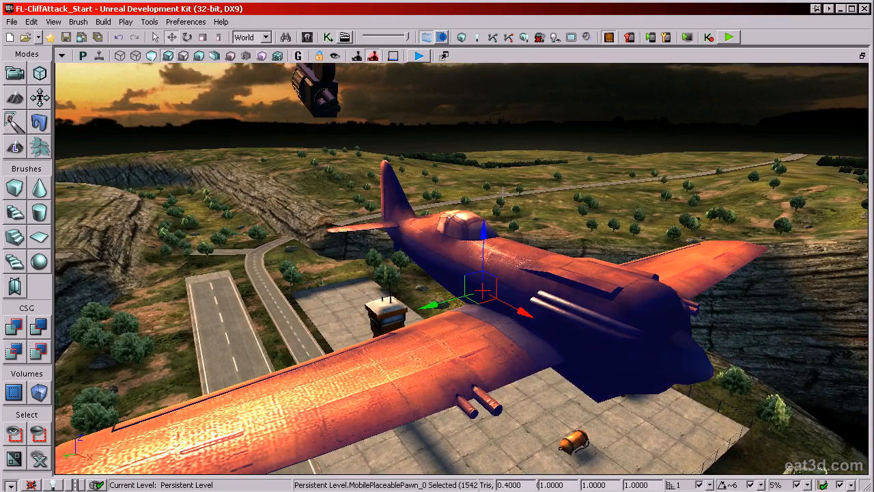
{"action": "double_click", "coordinate": [564, 283]}
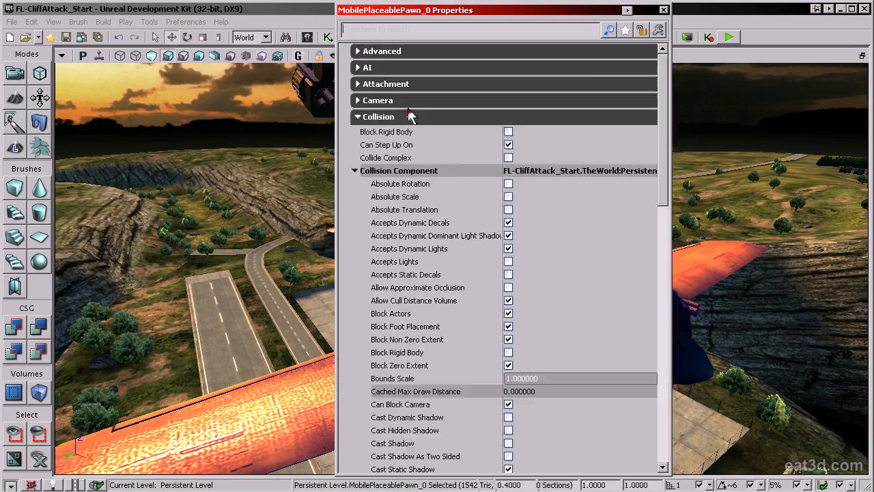
{"action": "left_click", "coordinate": [396, 119]}
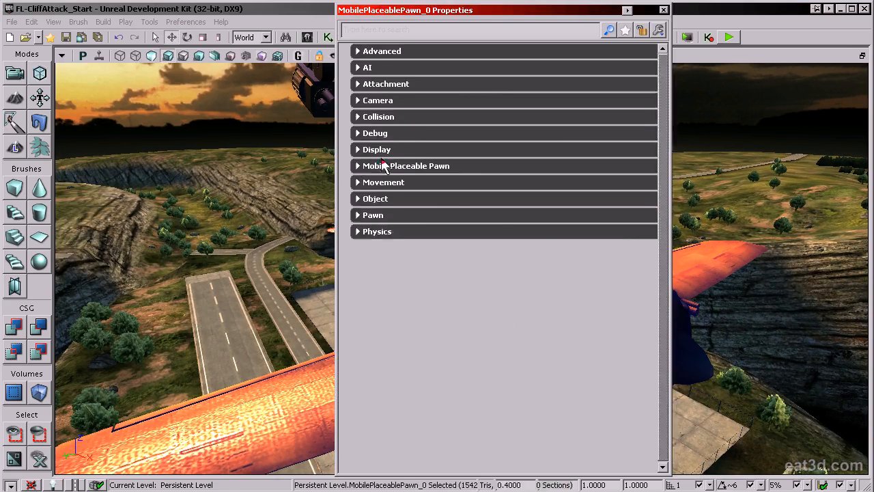
{"action": "left_click", "coordinate": [393, 186]}
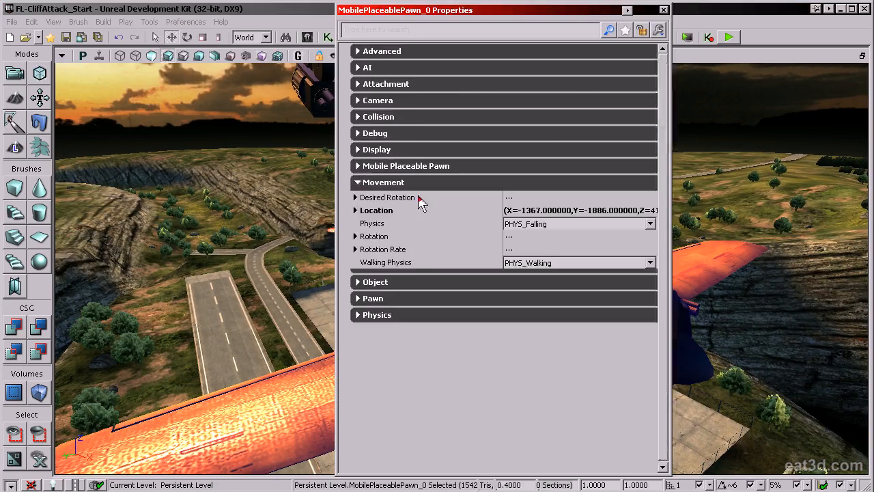
{"action": "left_click", "coordinate": [401, 266]}
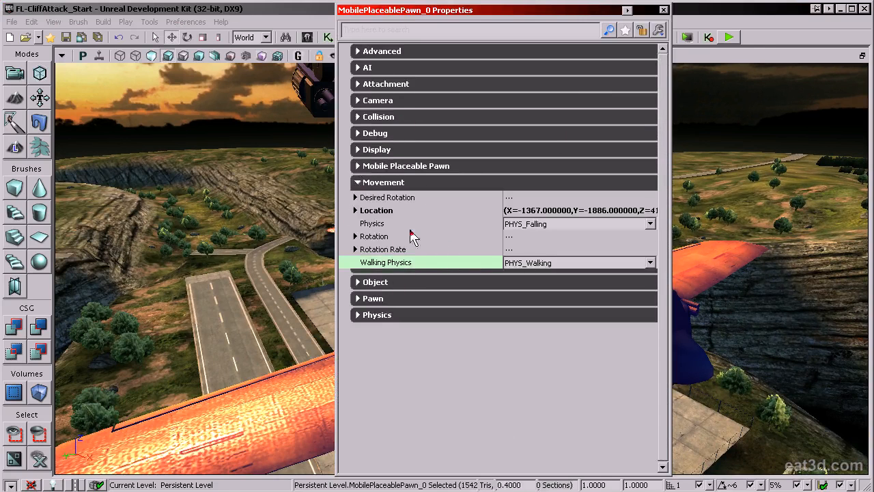
{"action": "left_click", "coordinate": [371, 225]}
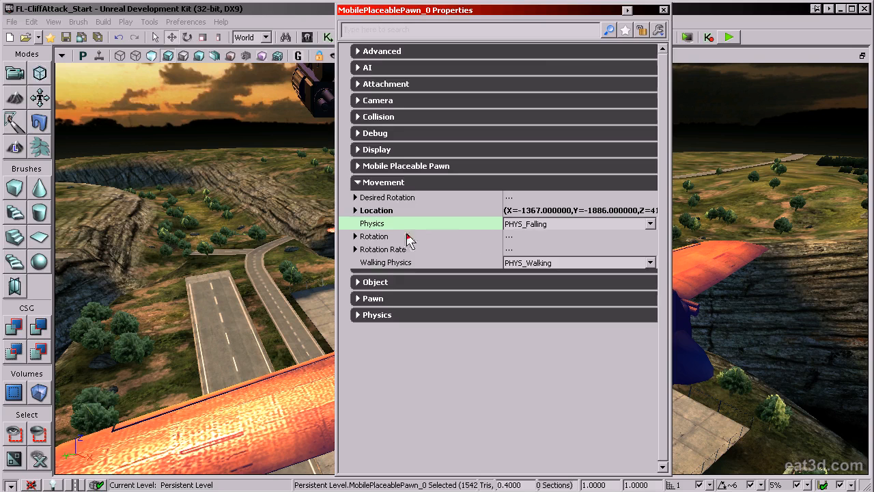
{"action": "left_click", "coordinate": [563, 225]}
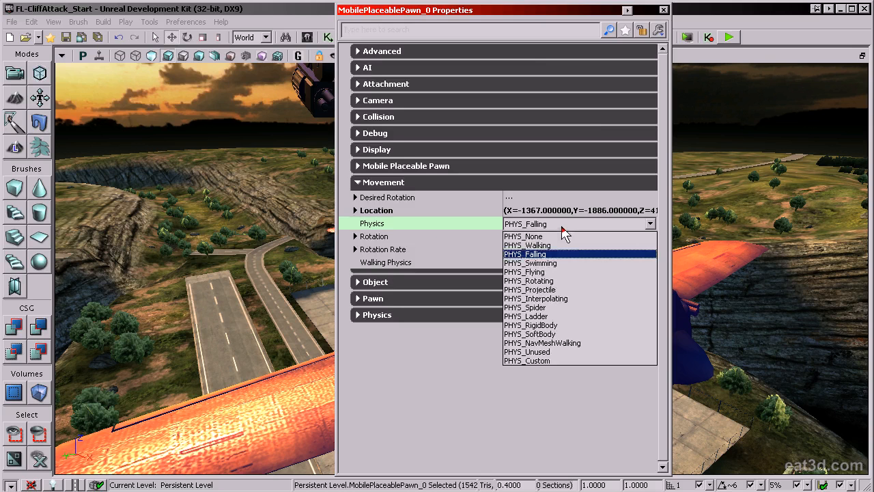
{"action": "left_click", "coordinate": [540, 272]}
{"action": "left_click", "coordinate": [431, 267]}
{"action": "left_click", "coordinate": [556, 263]}
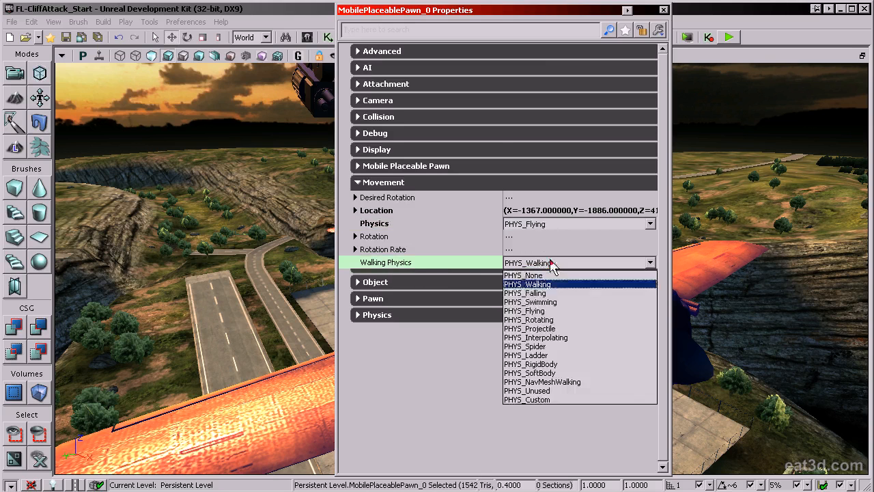
{"action": "left_click", "coordinate": [532, 310]}
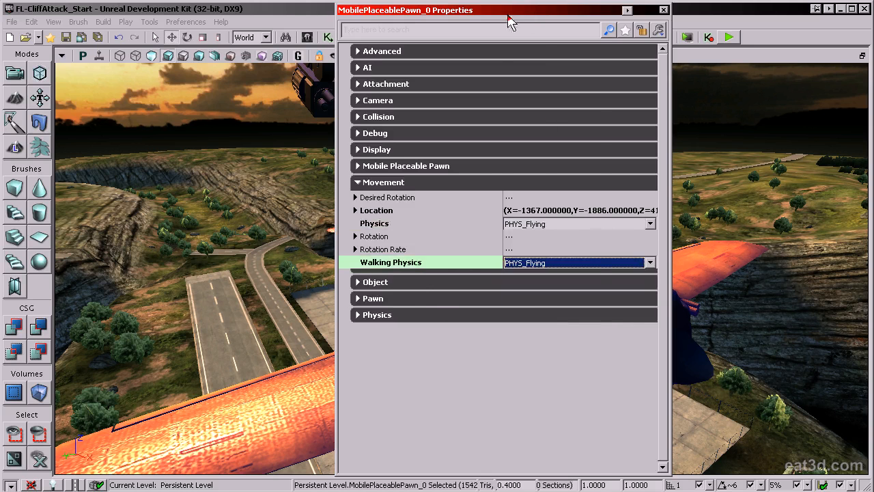
Play the level in the editor preview to test how the plane behaves in the air, and end the preview.
{"action": "left_click_drag", "start_coordinate": [508, 17], "coordinate": [856, 92]}
{"action": "left_click", "coordinate": [728, 38]}
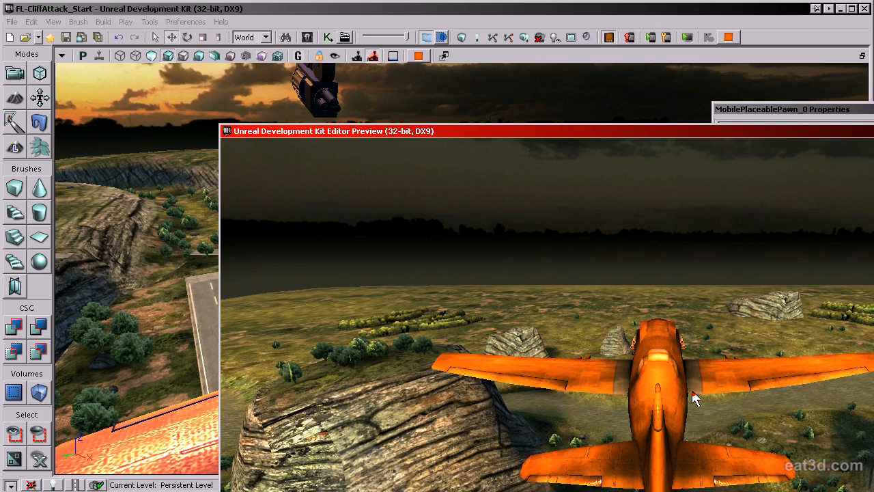
{"action": "left_click_drag", "start_coordinate": [596, 132], "coordinate": [444, 29]}
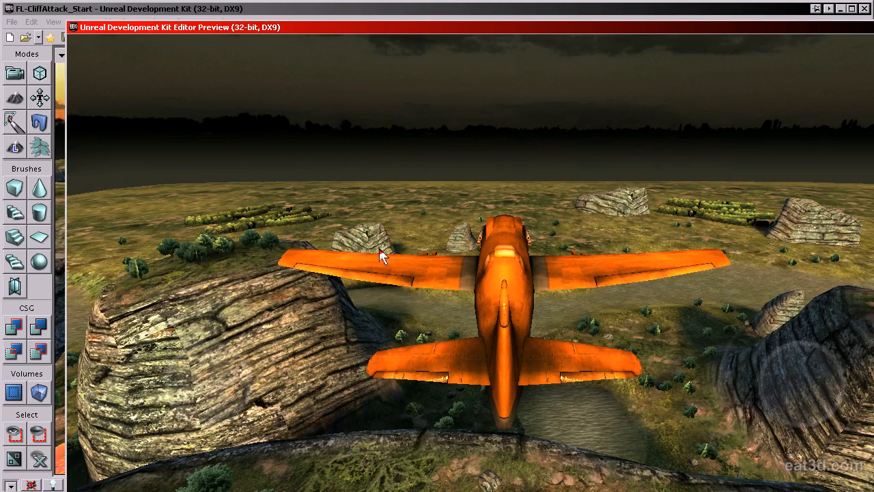
{"action": "left_click_drag", "start_coordinate": [359, 34], "coordinate": [344, 37]}
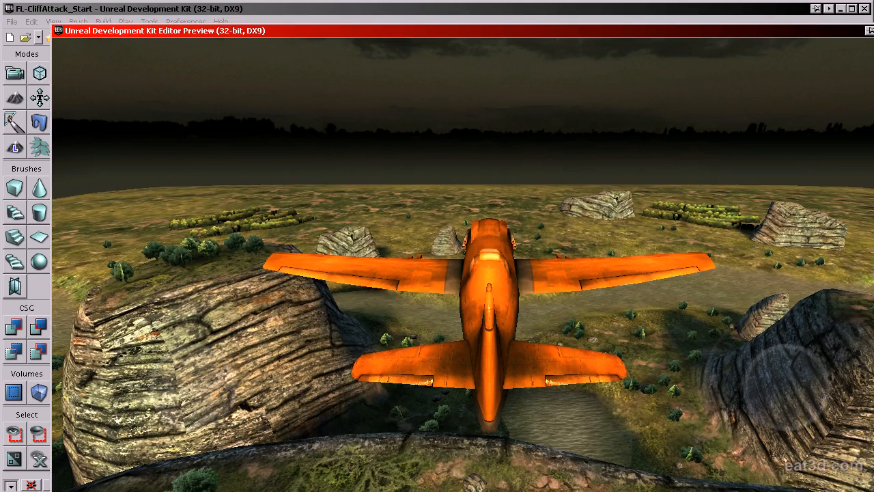
{"action": "key", "text": "Escape"}
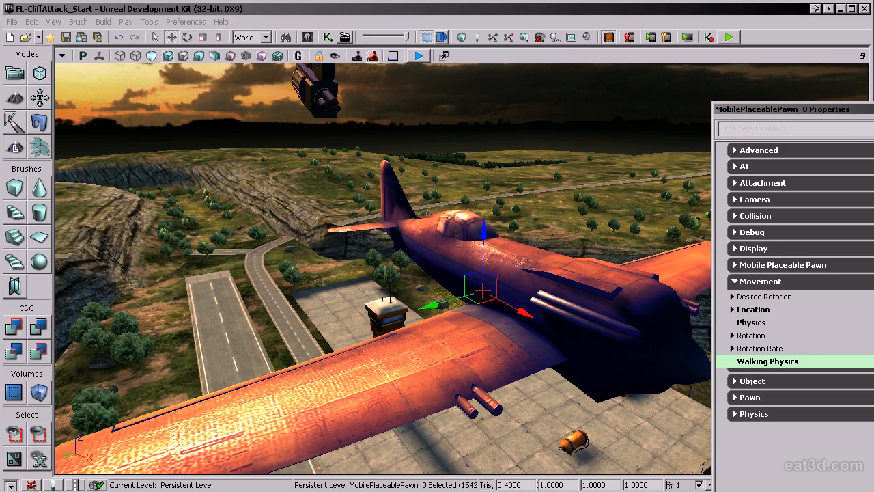
Open the level's Kismet sequence and move the Matinee node with its data and camera variables lower to make room.
{"action": "left_click", "coordinate": [328, 37]}
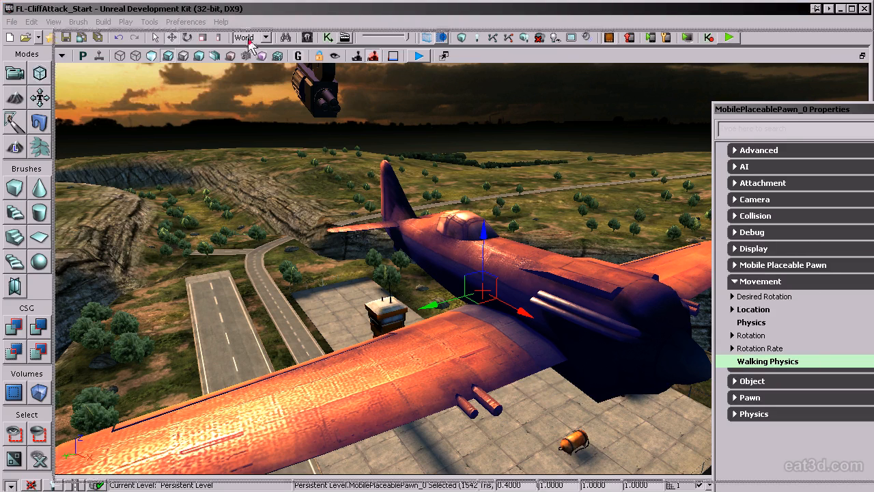
{"action": "left_click_drag", "start_coordinate": [467, 219], "coordinate": [471, 146]}
{"action": "left_click", "coordinate": [464, 147], "text": "ctrl"}
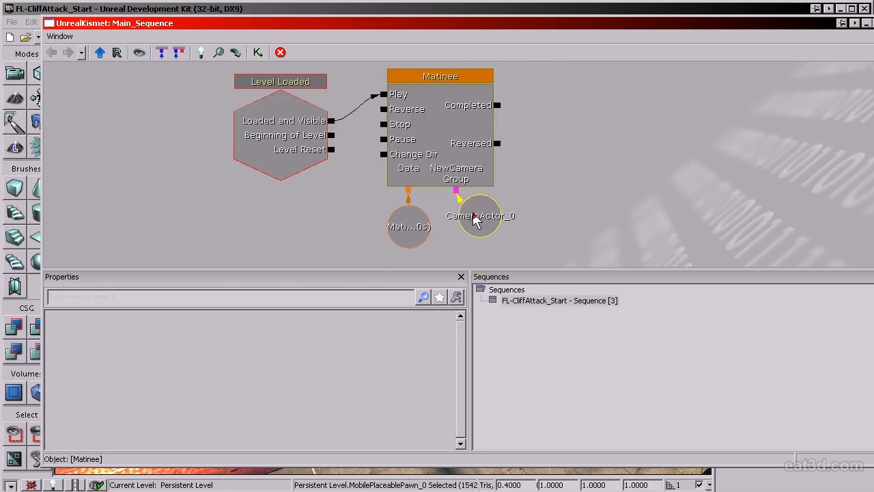
{"action": "left_click", "coordinate": [430, 224], "text": "ctrl"}
{"action": "left_click_drag", "start_coordinate": [439, 122], "coordinate": [461, 233], "text": "ctrl"}
{"action": "left_click_drag", "start_coordinate": [460, 234], "coordinate": [459, 308]}
Add a Console Command action targeting an All Players variable and trigger it from Level Loaded's Loaded and Visible output.
{"action": "right_click", "coordinate": [416, 71]}
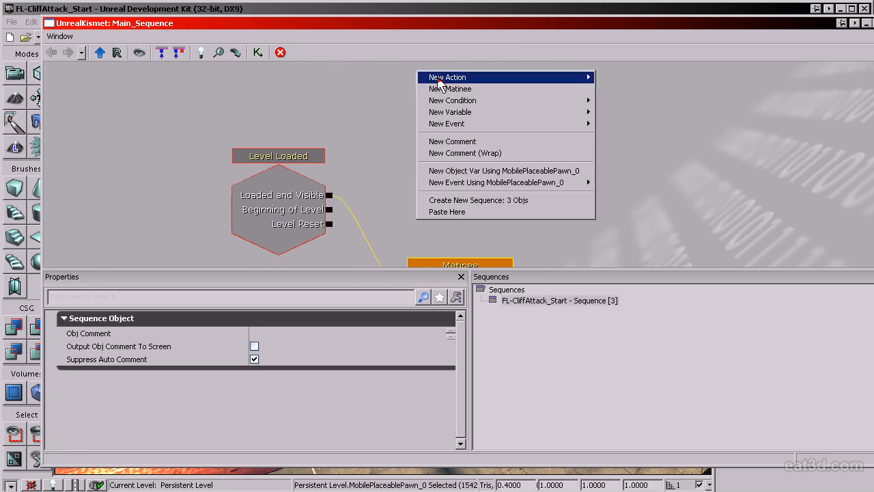
{"action": "mouse_move", "coordinate": [438, 79]}
{"action": "mouse_move", "coordinate": [636, 233]}
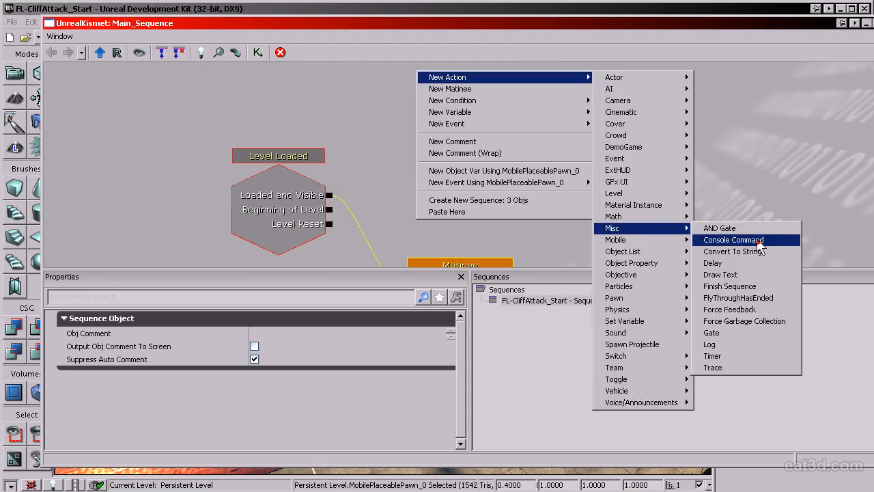
{"action": "left_click", "coordinate": [760, 240]}
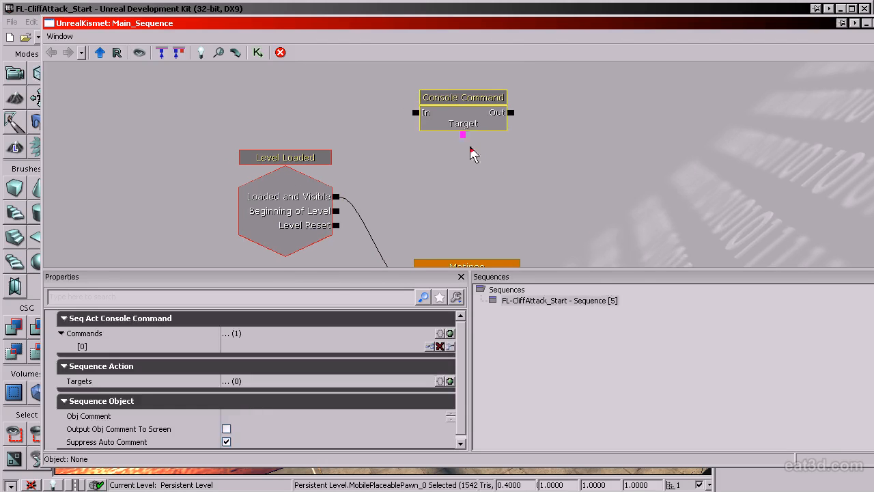
{"action": "left_click", "coordinate": [463, 152]}
{"action": "left_click_drag", "start_coordinate": [415, 113], "coordinate": [336, 196]}
{"action": "left_click", "coordinate": [487, 172]}
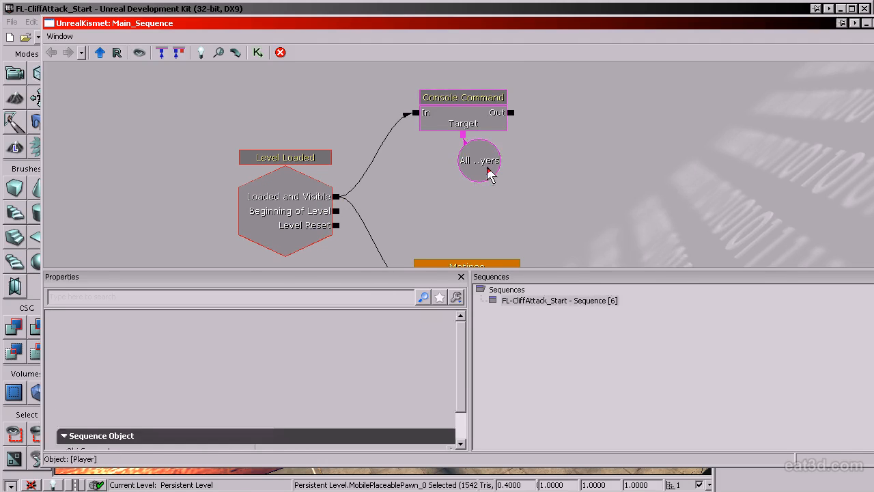
{"action": "right_click", "coordinate": [513, 162]}
{"action": "mouse_move", "coordinate": [545, 179]}
{"action": "mouse_move", "coordinate": [761, 260]}
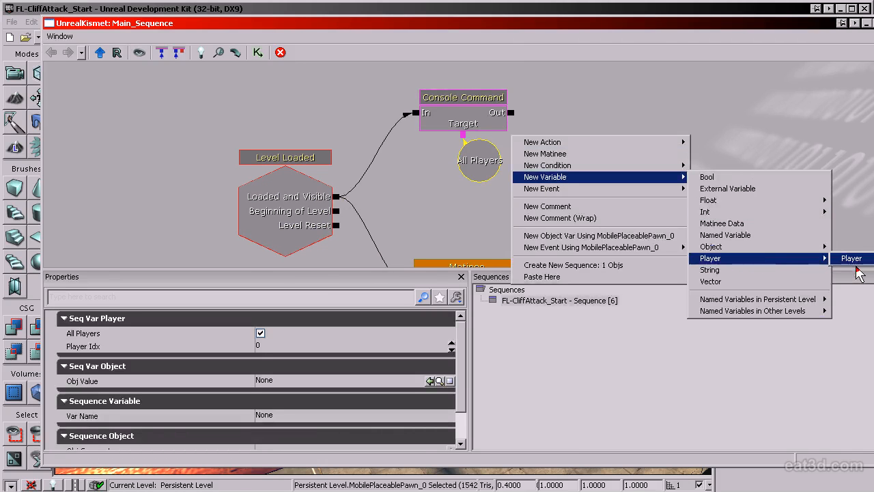
Set the Console Command action's first command to setres 800x600.
{"action": "left_click", "coordinate": [463, 102]}
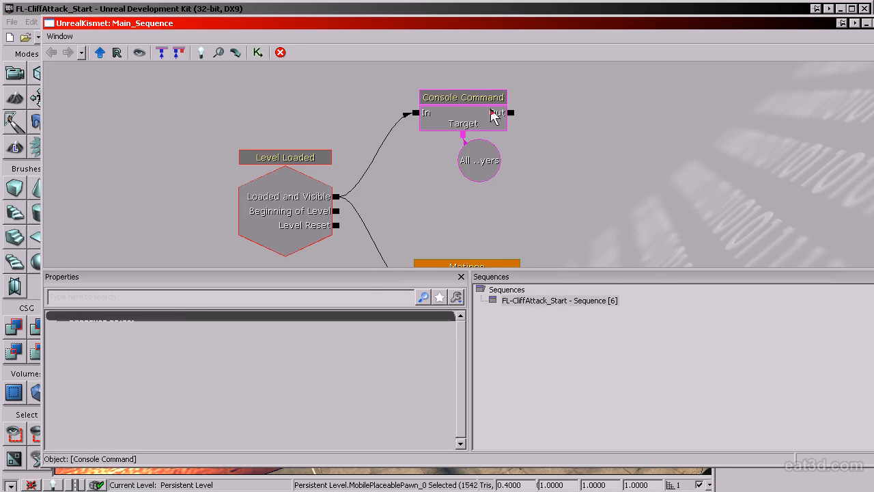
{"action": "left_click", "coordinate": [281, 349]}
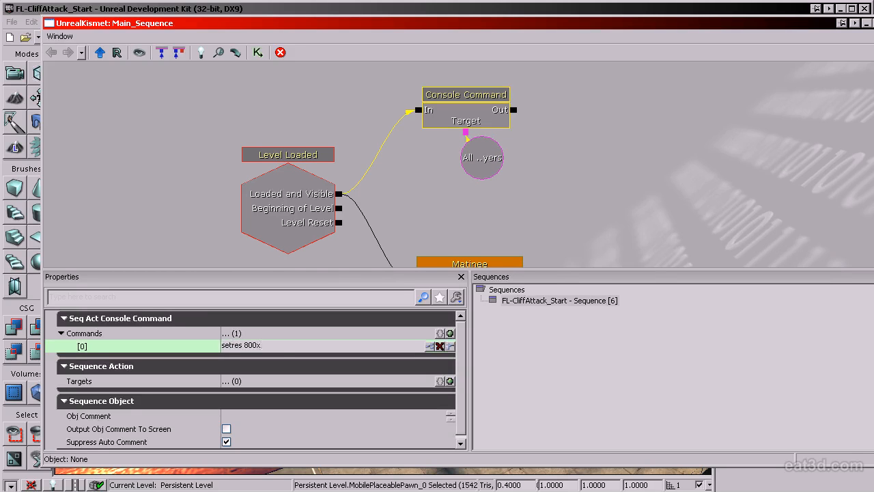
{"action": "key", "text": "Return"}
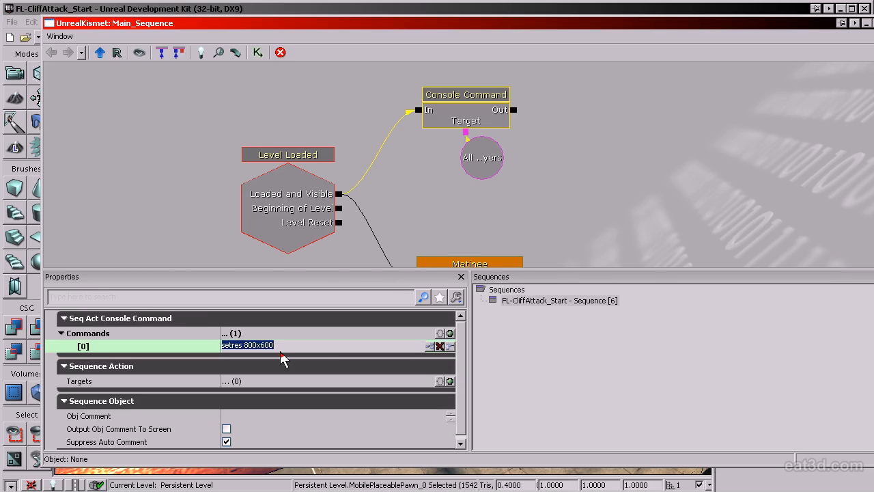
Play the level in the editor preview with Kismet moved aside and try the on-screen joystick.
{"action": "left_click_drag", "start_coordinate": [373, 29], "coordinate": [683, 111]}
{"action": "left_click", "coordinate": [729, 37]}
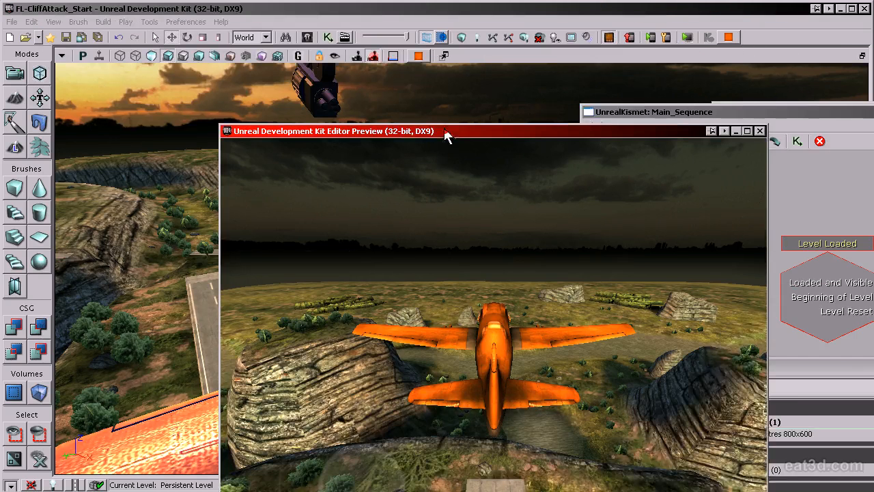
{"action": "left_click_drag", "start_coordinate": [444, 130], "coordinate": [338, 32]}
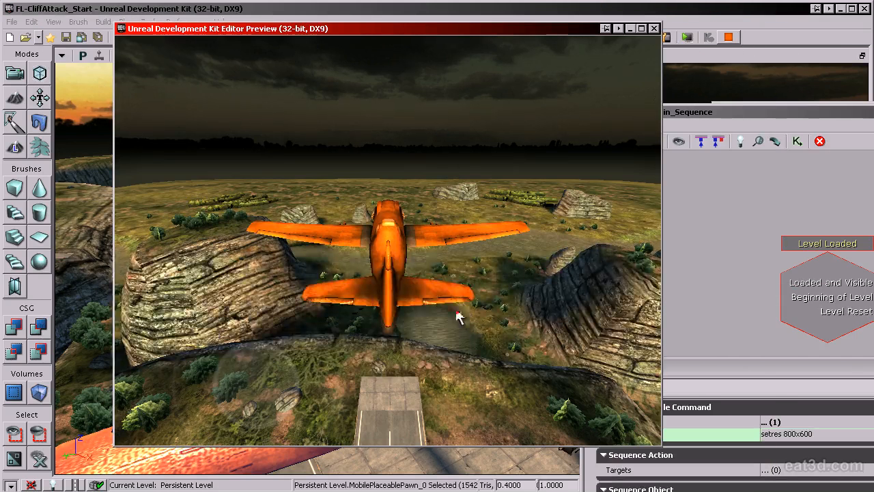
{"action": "mouse_move", "coordinate": [254, 351]}
{"action": "left_mouse_down"}
{"action": "mouse_move", "coordinate": [249, 357]}
{"action": "mouse_move", "coordinate": [265, 347]}
{"action": "left_mouse_up"}
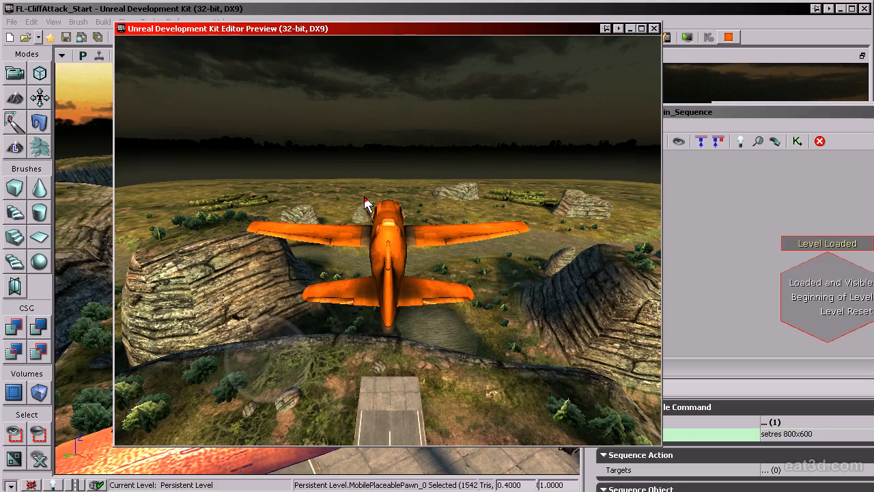
Leave the preview, bring Kismet back into view and reposition the Console Command action together with its All Players variable.
{"action": "key", "text": "Escape"}
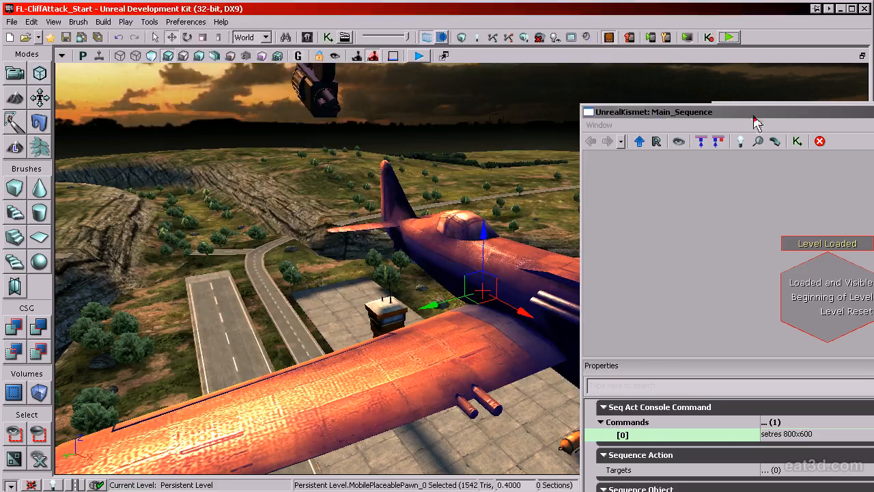
{"action": "double_click", "coordinate": [754, 114]}
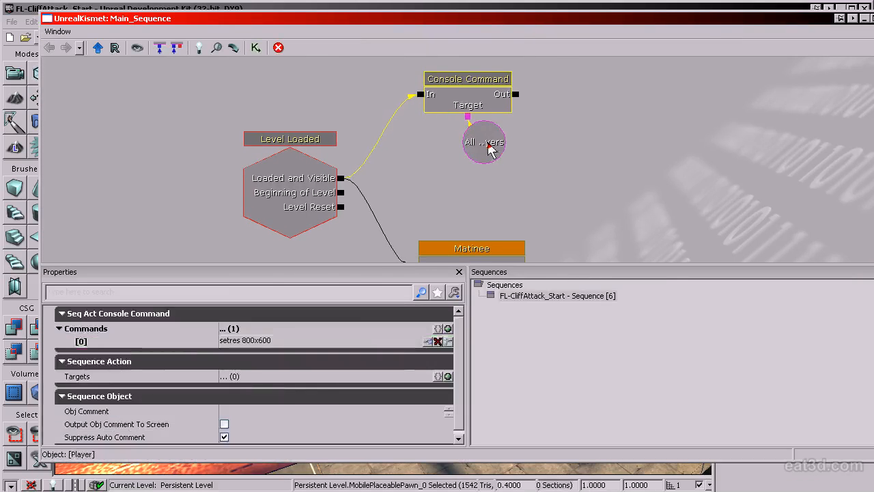
{"action": "left_click", "coordinate": [490, 150], "text": "ctrl"}
{"action": "left_click_drag", "start_coordinate": [464, 99], "coordinate": [451, 166], "text": "ctrl"}
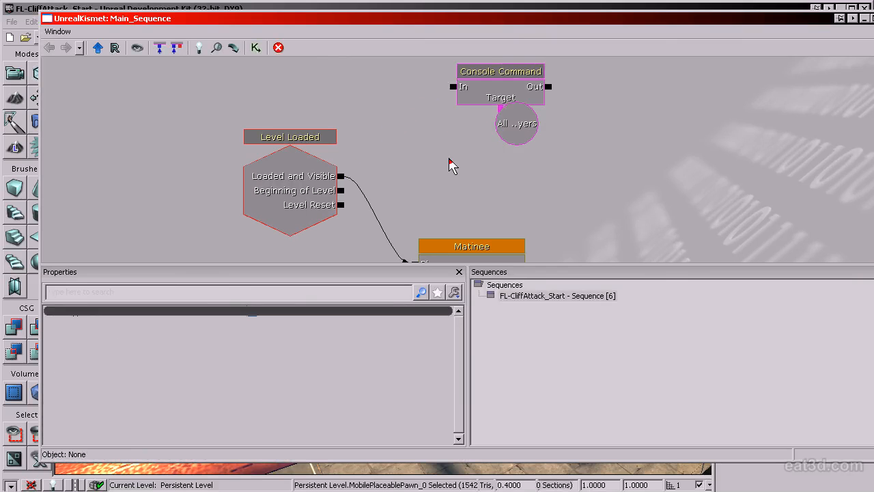
{"action": "left_click", "coordinate": [482, 101]}
{"action": "left_click", "coordinate": [468, 127]}
{"action": "left_click", "coordinate": [459, 91]}
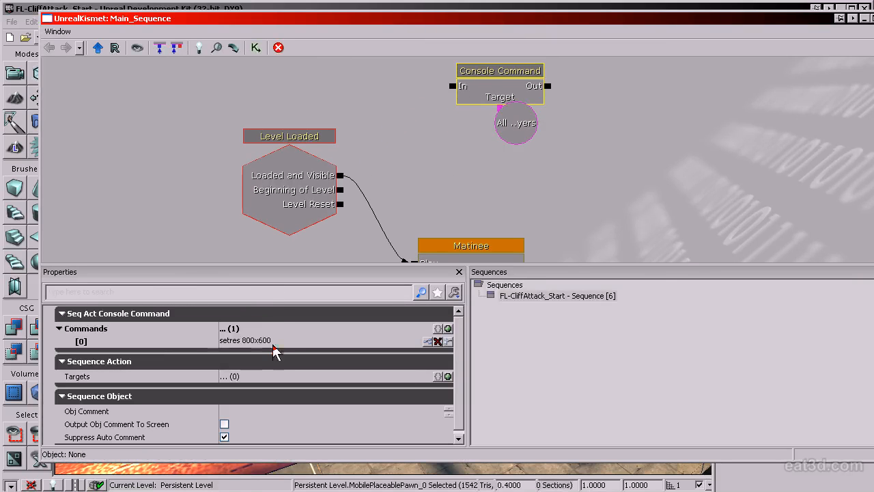
Move the All Players variable lower and connect Console Command's In to Level Loaded's Loaded and Visible output.
{"action": "left_click_drag", "start_coordinate": [524, 131], "coordinate": [533, 150]}
{"action": "left_click_drag", "start_coordinate": [452, 86], "coordinate": [341, 176]}
{"action": "left_click_drag", "start_coordinate": [479, 125], "coordinate": [470, 132]}
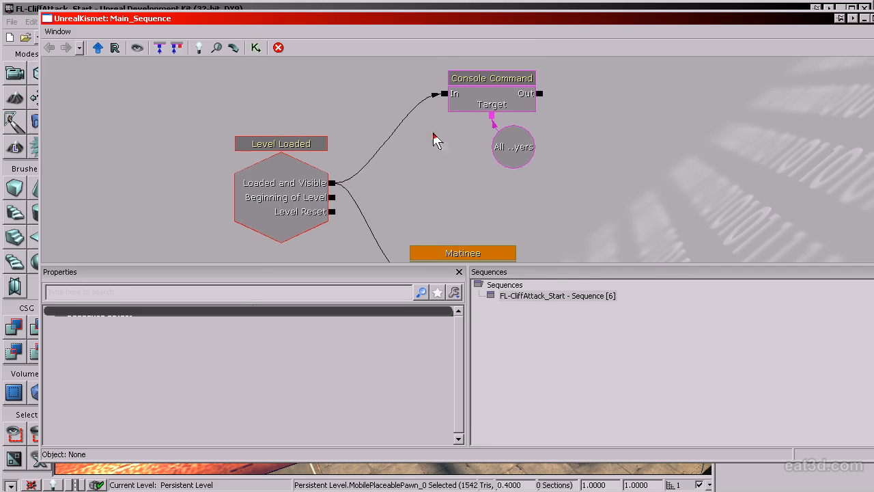
{"action": "left_click", "coordinate": [437, 191]}
{"action": "left_click_drag", "start_coordinate": [436, 191], "coordinate": [416, 194]}
Add an Is PIE? condition between Loaded and Visible and Console Command, triggering the command from Yes and removing the direct link.
{"action": "right_click", "coordinate": [346, 113]}
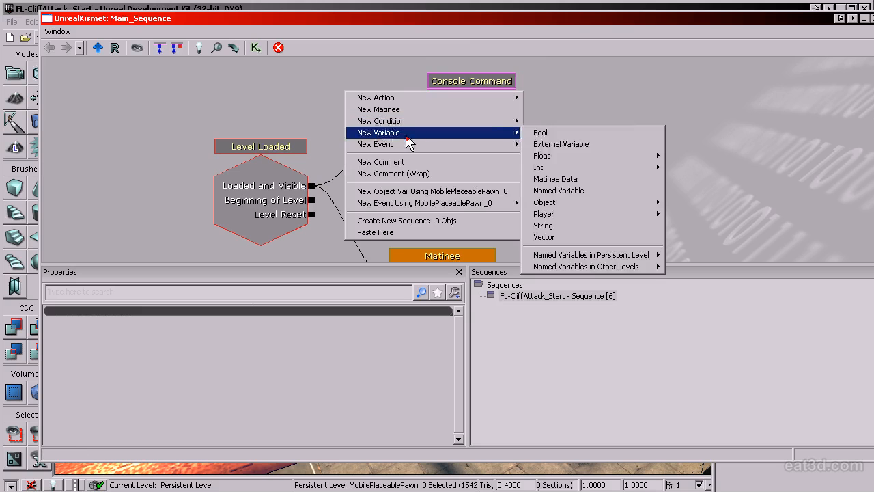
{"action": "mouse_move", "coordinate": [410, 121]}
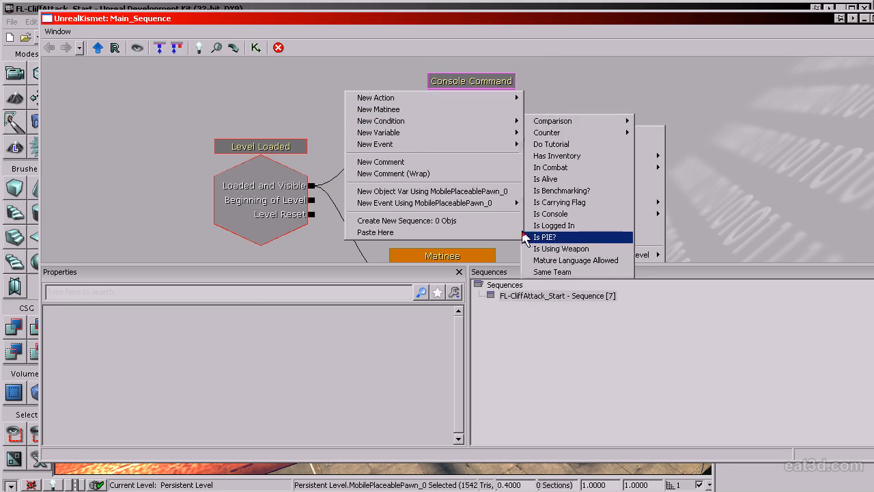
{"action": "left_click", "coordinate": [559, 237]}
{"action": "left_click_drag", "start_coordinate": [388, 130], "coordinate": [424, 99]}
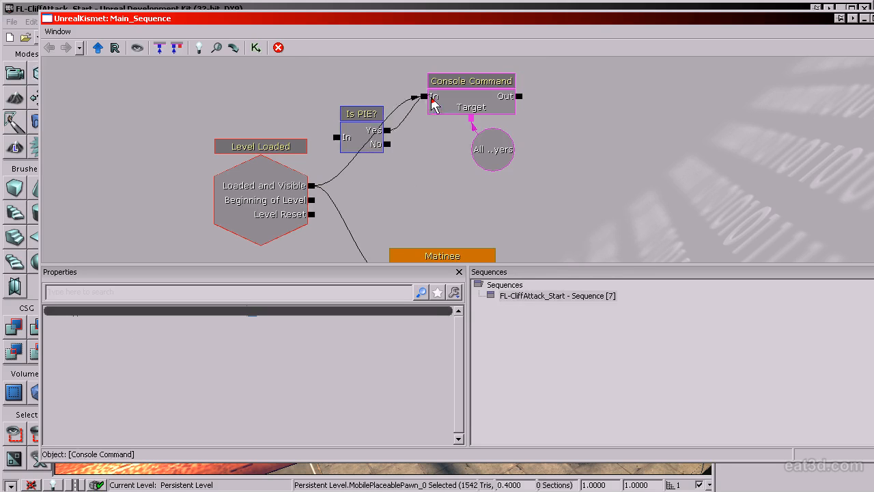
{"action": "left_click", "coordinate": [397, 110], "text": "alt"}
{"action": "left_click_drag", "start_coordinate": [336, 146], "coordinate": [311, 185]}
{"action": "left_click", "coordinate": [362, 116]}
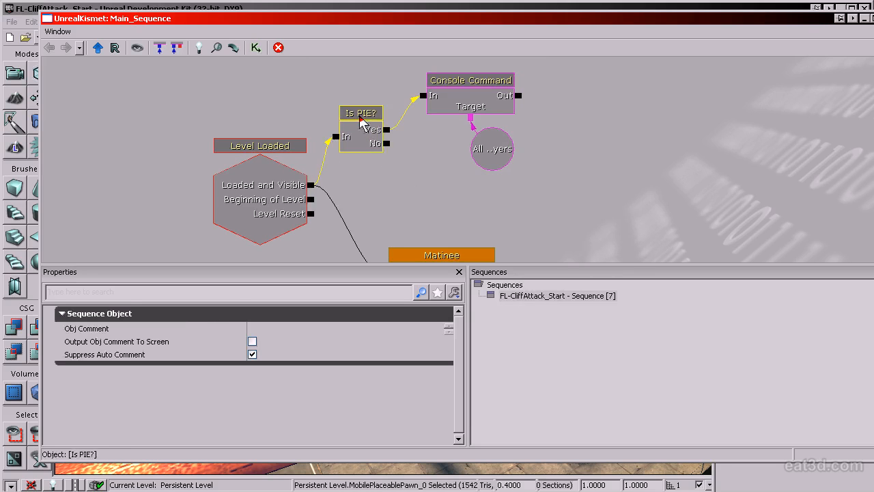
{"action": "left_click", "coordinate": [483, 95]}
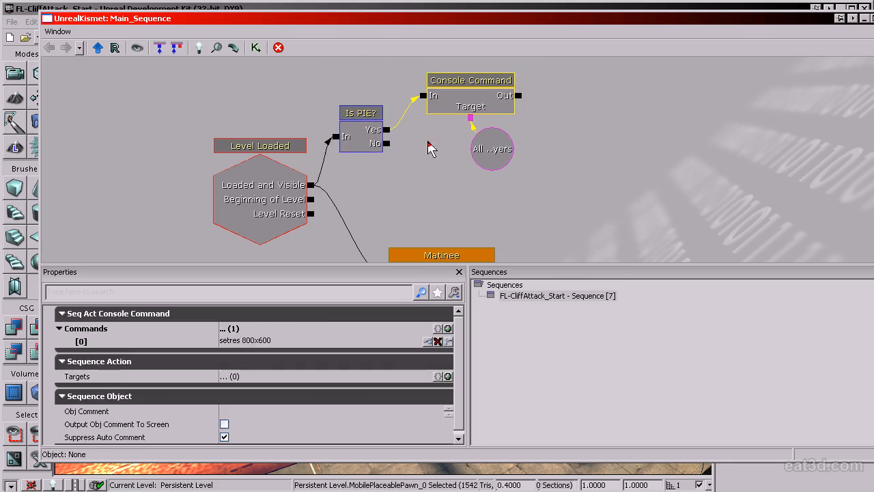
{"action": "left_click", "coordinate": [362, 122]}
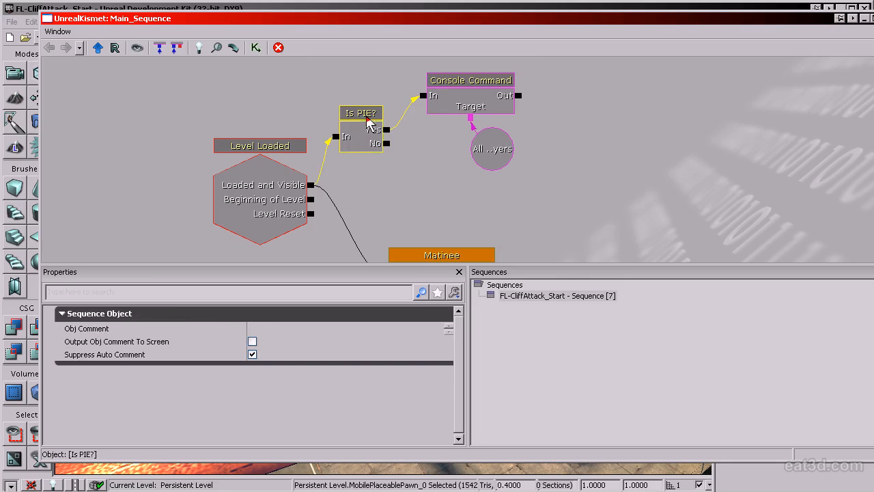
{"action": "left_click_drag", "start_coordinate": [384, 156], "coordinate": [380, 148]}
{"action": "left_click", "coordinate": [378, 168]}
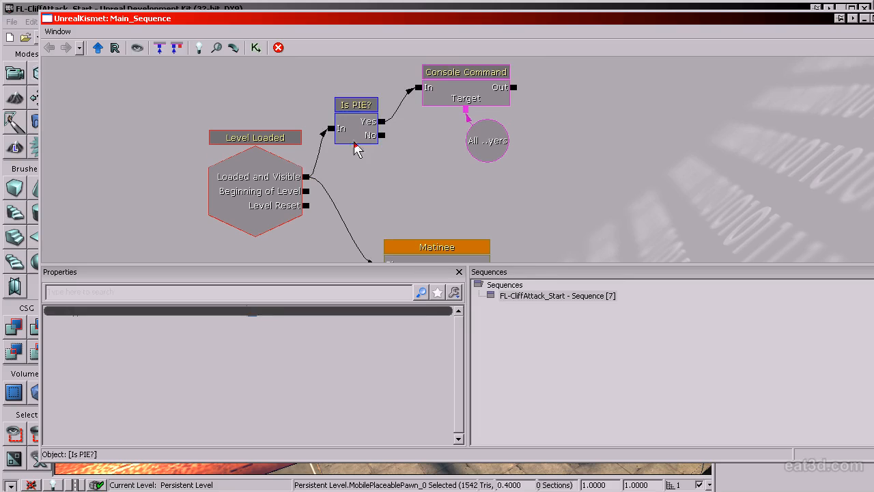
Move Kismet out of the way, play the level in the editor preview and test the on-screen movement joystick.
{"action": "left_click_drag", "start_coordinate": [326, 20], "coordinate": [873, 220]}
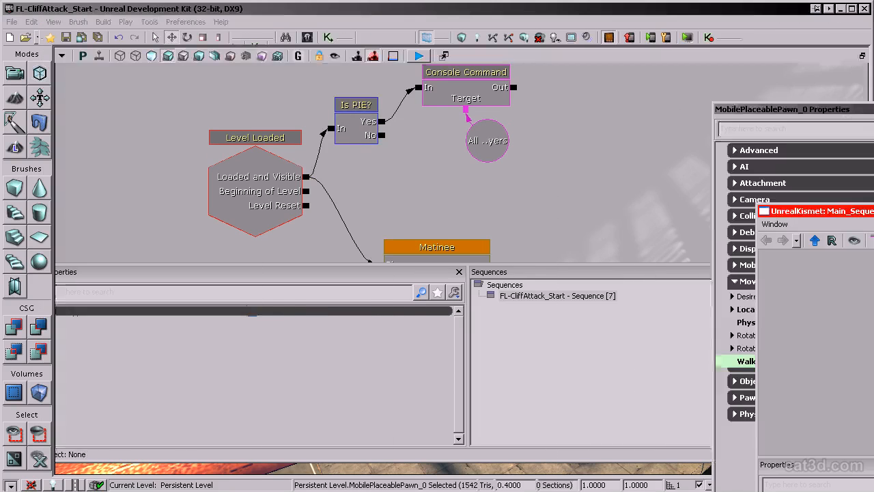
{"action": "left_click_drag", "start_coordinate": [698, 90], "coordinate": [699, 75]}
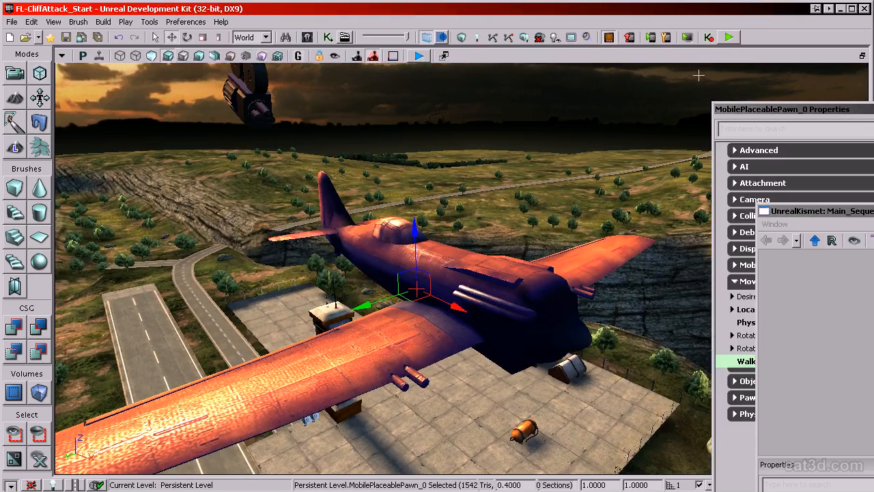
{"action": "left_click", "coordinate": [729, 37]}
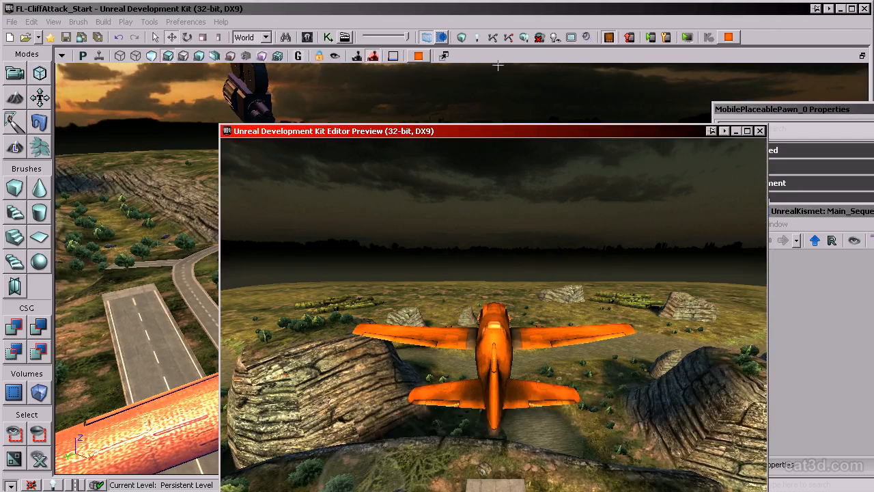
{"action": "left_click_drag", "start_coordinate": [512, 131], "coordinate": [450, 43]}
{"action": "left_click", "coordinate": [252, 392]}
{"action": "left_click", "coordinate": [272, 345]}
{"action": "left_click", "coordinate": [232, 394]}
{"action": "left_click", "coordinate": [329, 347]}
{"action": "left_click", "coordinate": [251, 381]}
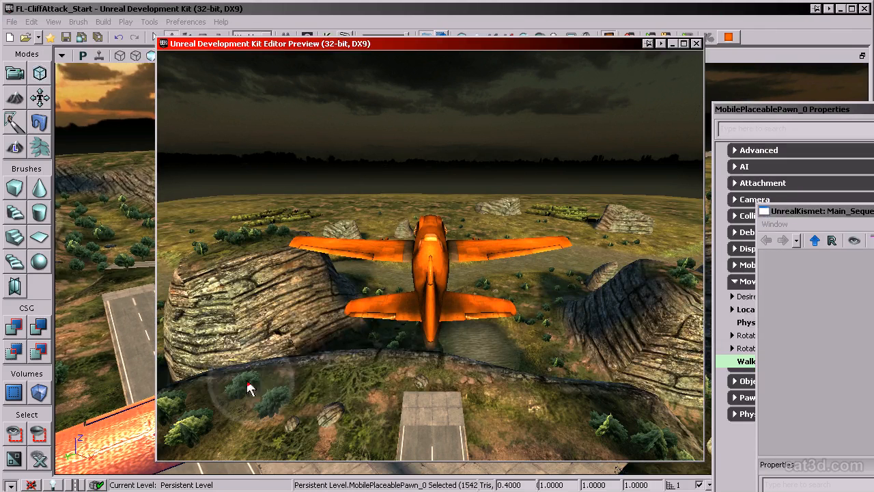
{"action": "left_click", "coordinate": [299, 313]}
{"action": "left_click", "coordinate": [254, 319]}
{"action": "left_click", "coordinate": [304, 334]}
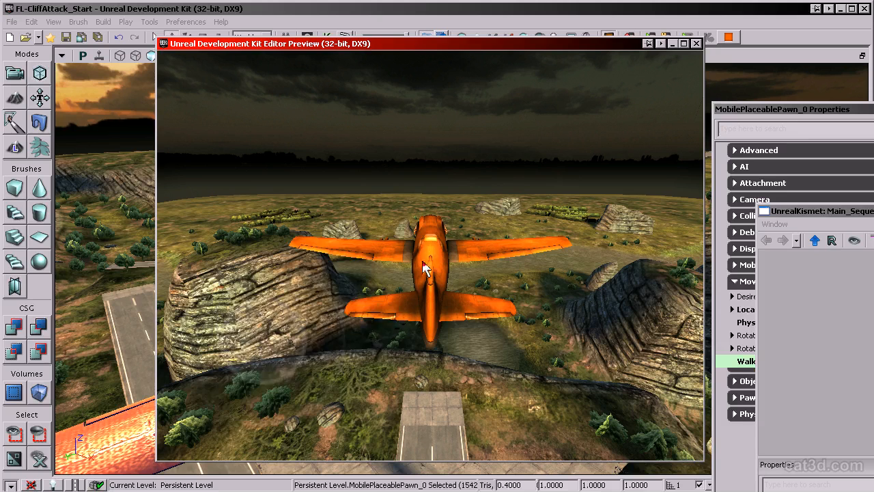
{"action": "left_click_drag", "start_coordinate": [271, 335], "coordinate": [294, 268]}
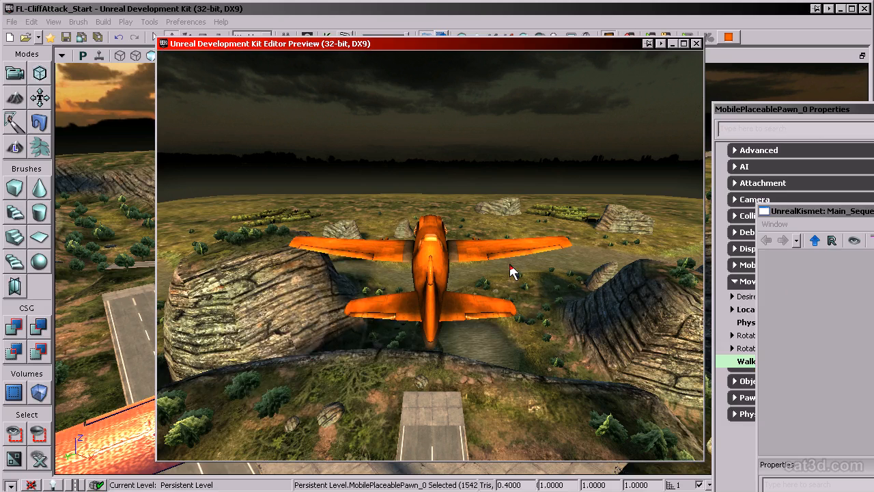
Open the Remote Control with the rc console command and switch the running preview to a larger game resolution.
{"action": "key", "text": "Tab"}
{"action": "type", "text": "rc"}
{"action": "key", "text": "Return"}
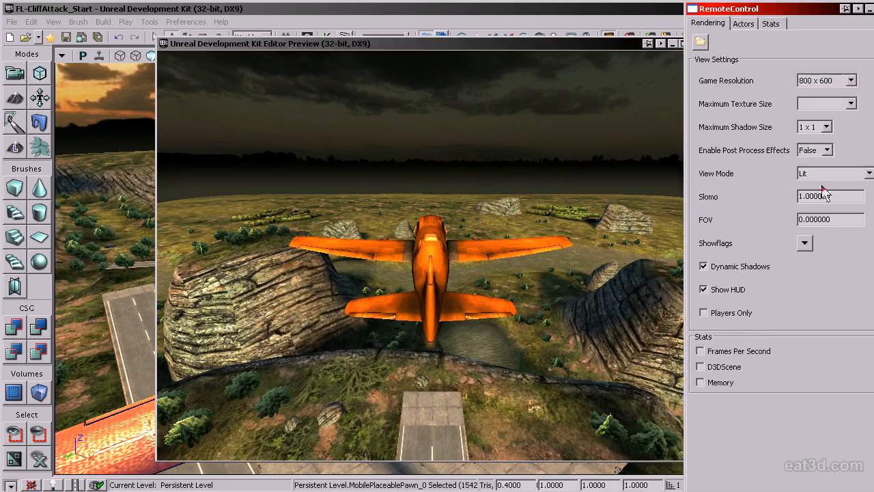
{"action": "left_click", "coordinate": [835, 83]}
{"action": "left_click", "coordinate": [820, 89]}
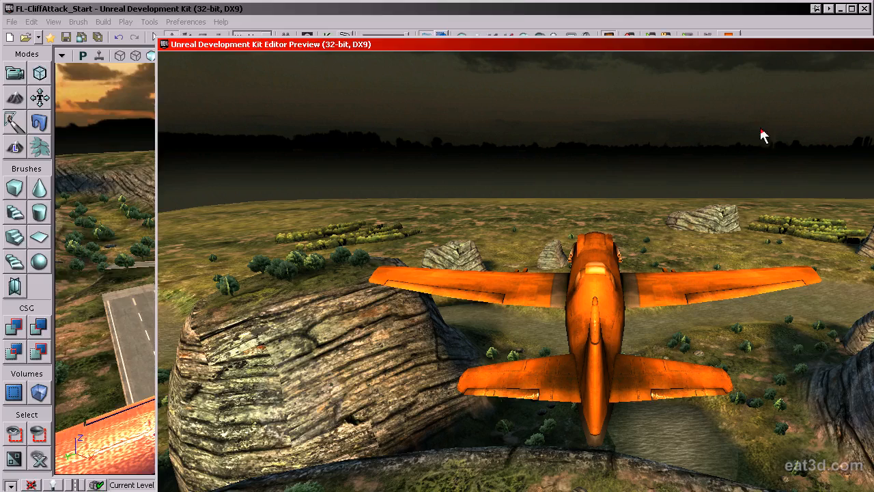
Reposition the enlarged preview window, try both on-screen joysticks and stop the preview.
{"action": "left_click_drag", "start_coordinate": [642, 45], "coordinate": [503, 1]}
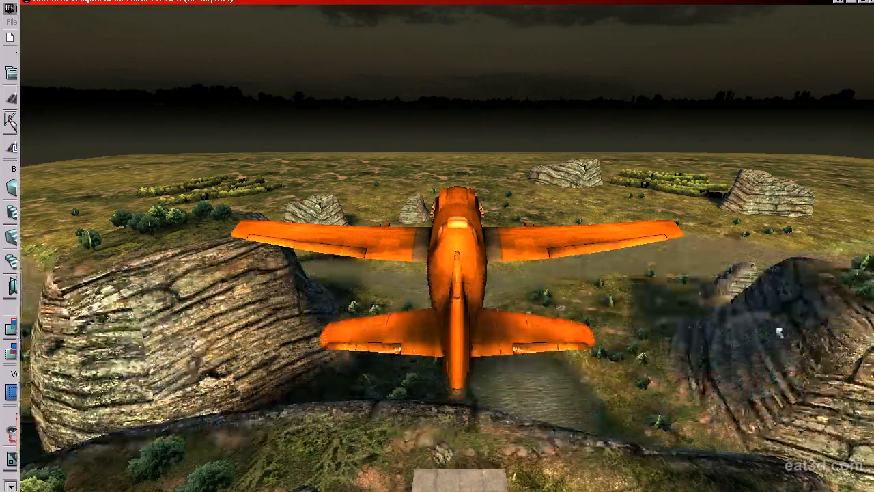
{"action": "double_click", "coordinate": [477, 8]}
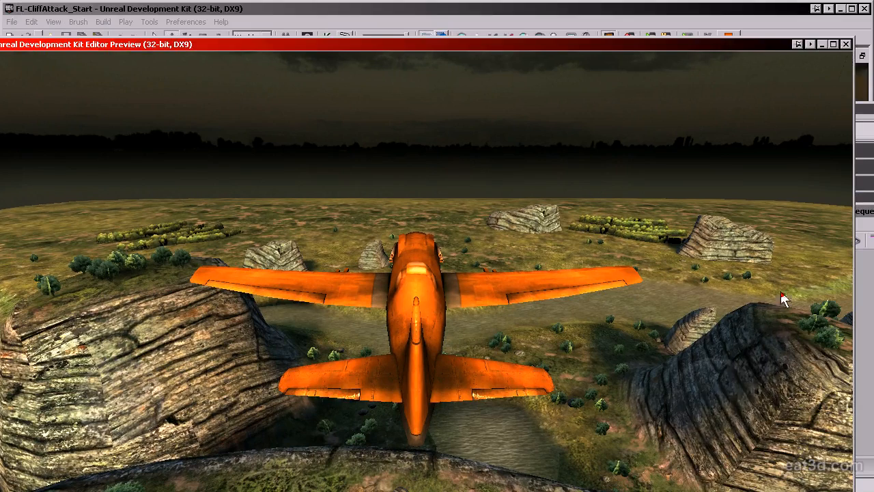
{"action": "left_click_drag", "start_coordinate": [507, 46], "coordinate": [540, 10]}
{"action": "left_click_drag", "start_coordinate": [153, 355], "coordinate": [235, 294]}
{"action": "left_click_drag", "start_coordinate": [753, 369], "coordinate": [757, 331]}
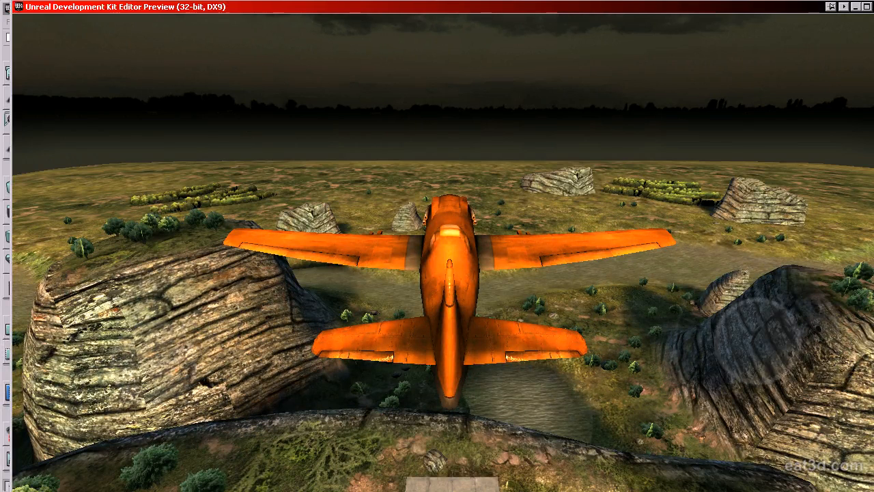
{"action": "key", "text": "Escape"}
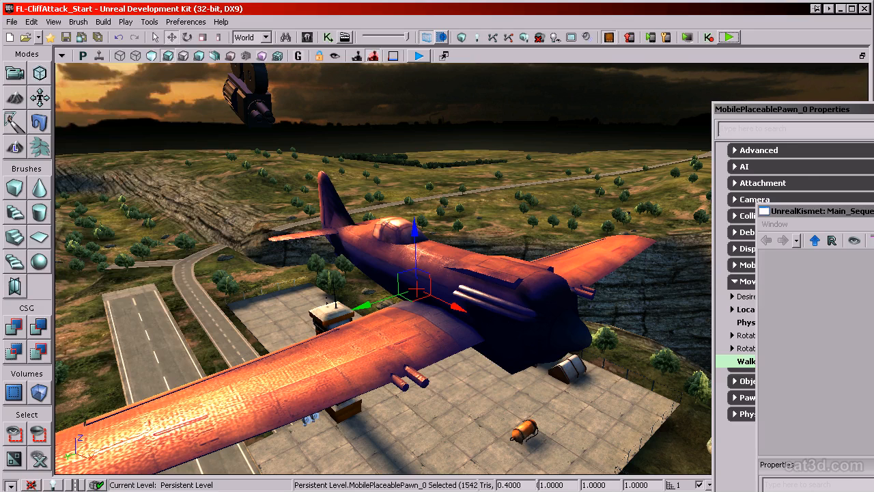
Set both Game Type For PIE and Default Game Type to CastleGame in the World Properties.
{"action": "left_click", "coordinate": [54, 22]}
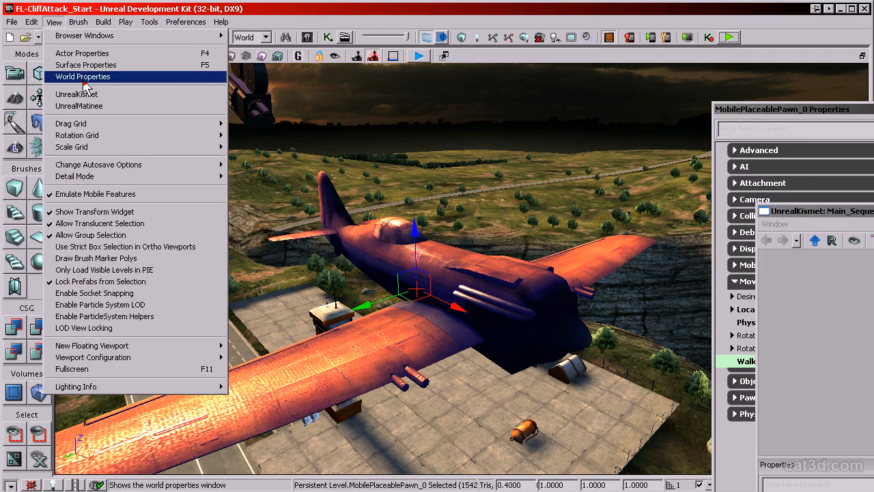
{"action": "left_click", "coordinate": [83, 77]}
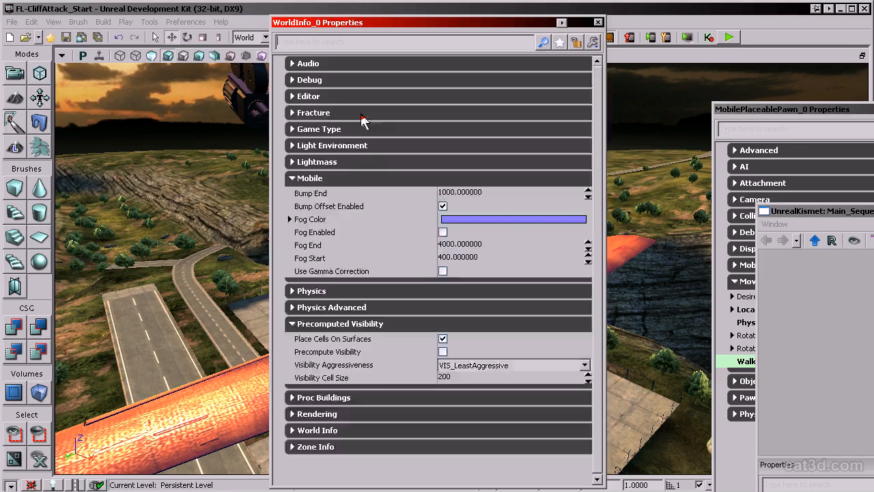
{"action": "left_click", "coordinate": [351, 179]}
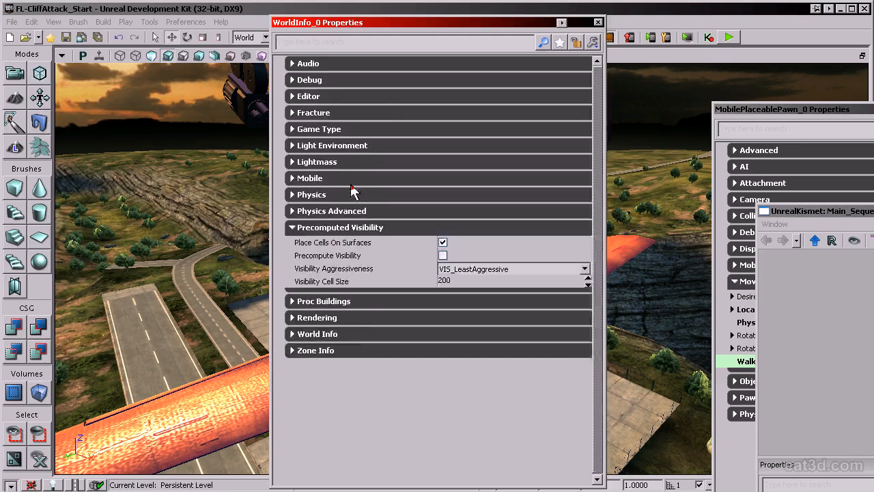
{"action": "left_click", "coordinate": [332, 229]}
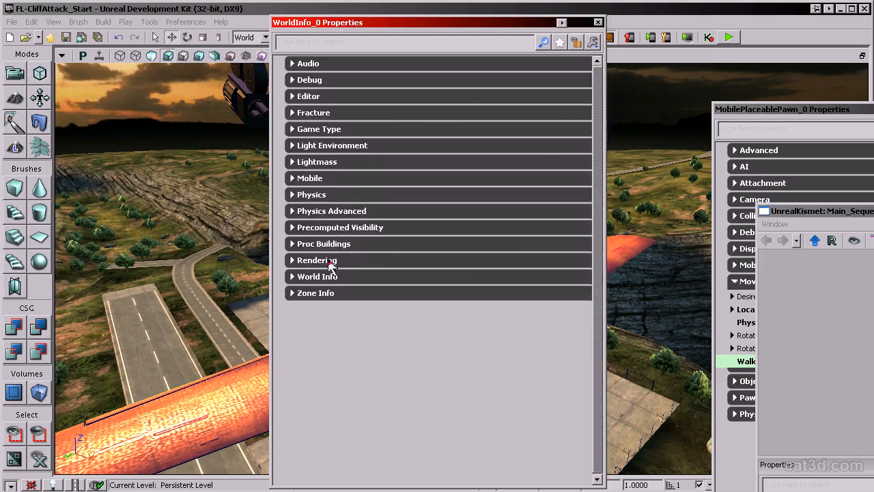
{"action": "left_click", "coordinate": [319, 130]}
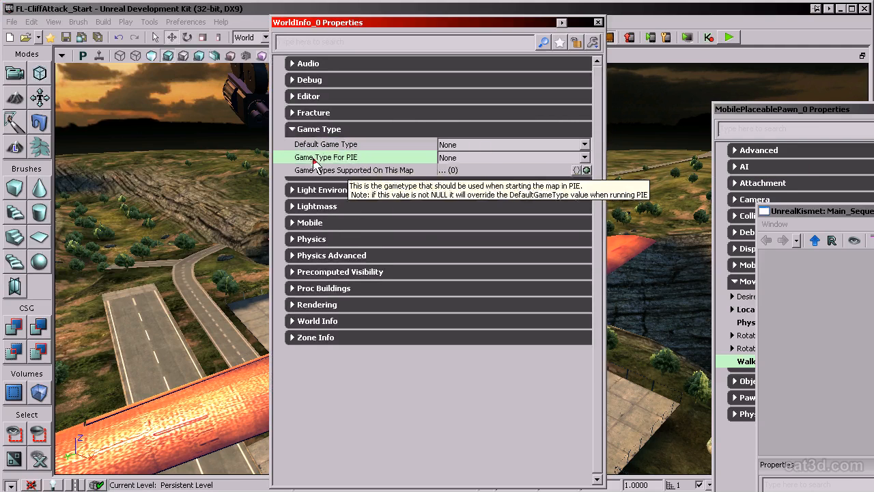
{"action": "left_click", "coordinate": [493, 160]}
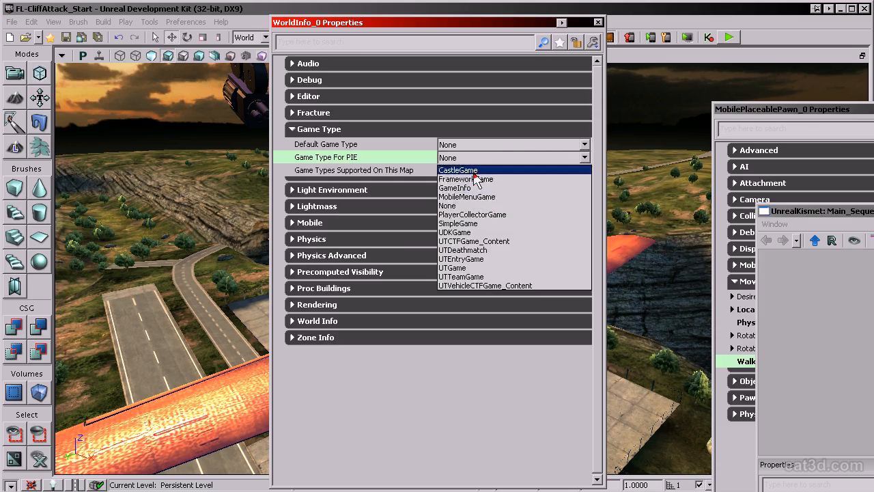
{"action": "left_click", "coordinate": [471, 170]}
{"action": "left_click", "coordinate": [462, 144]}
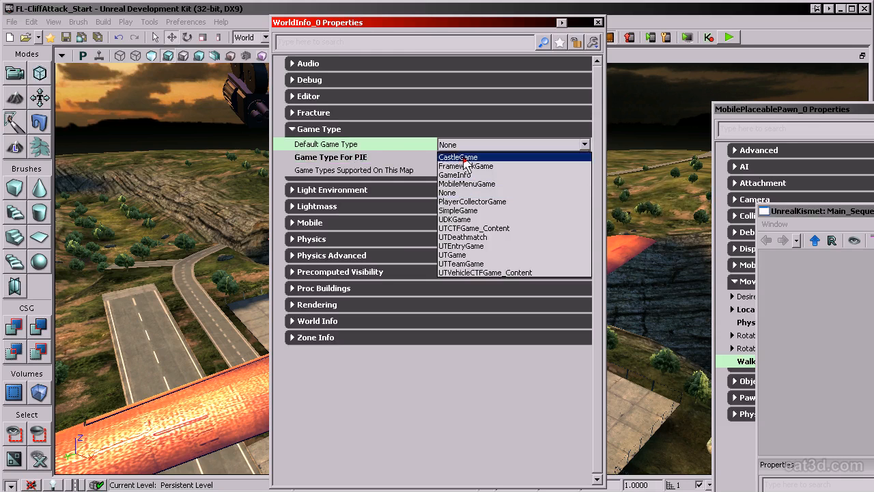
{"action": "left_click", "coordinate": [464, 158]}
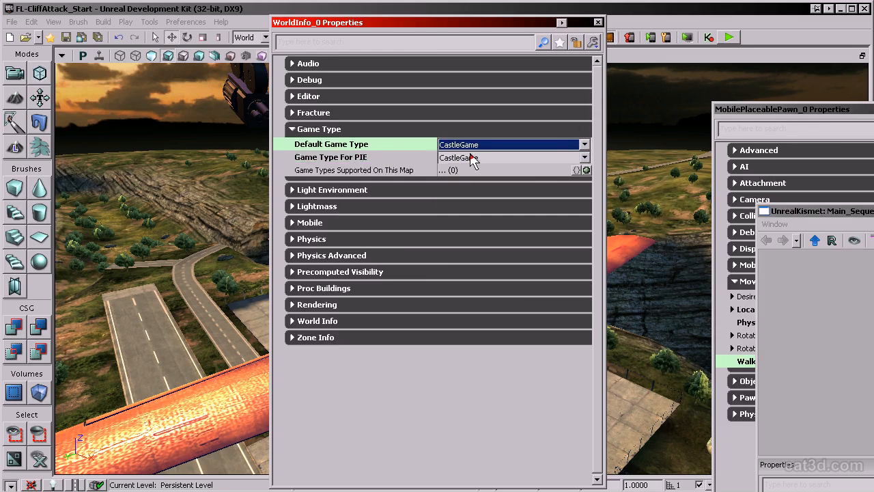
Play the level with the CastleGame game type and try the on-screen joystick.
{"action": "left_click", "coordinate": [732, 38]}
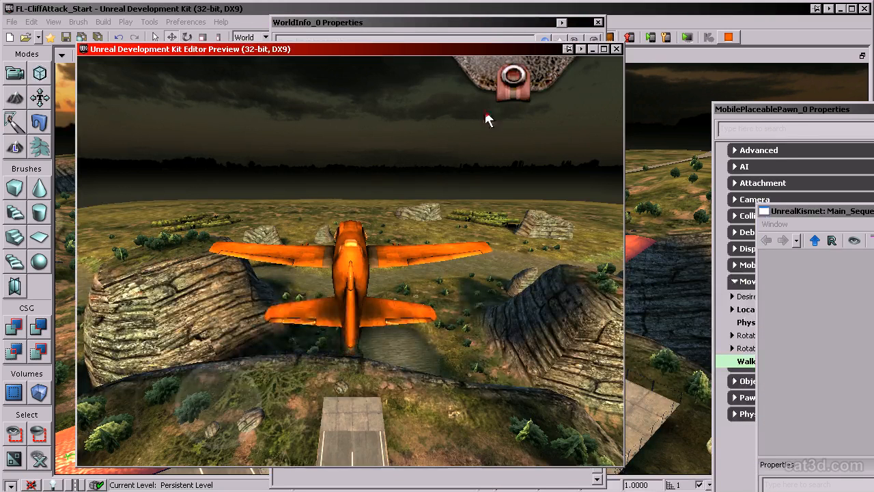
{"action": "left_click_drag", "start_coordinate": [241, 391], "coordinate": [296, 364]}
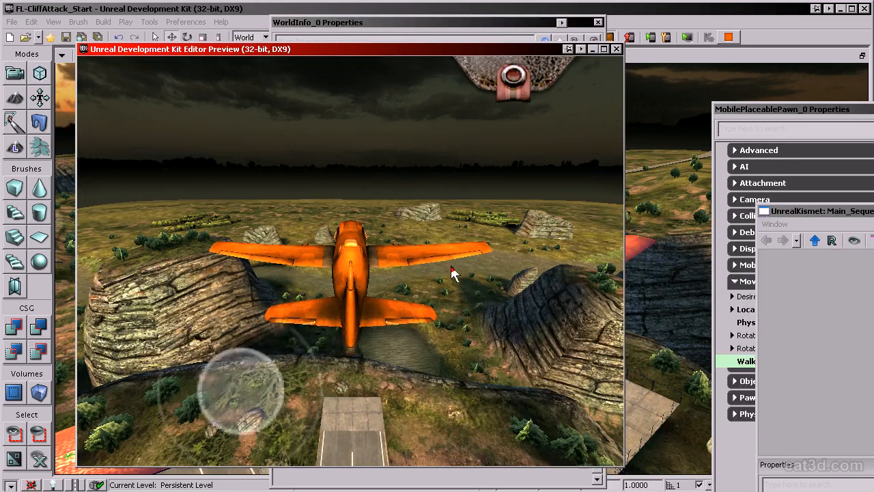
{"action": "left_click_drag", "start_coordinate": [258, 445], "coordinate": [398, 433]}
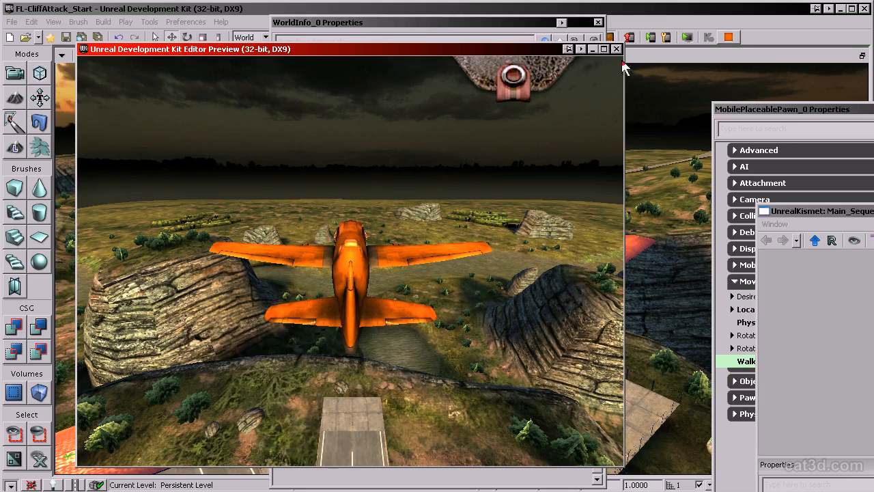
Try FrameworkGame as both Default Game Type and Game Type For PIE in a short test play of the level.
{"action": "left_click", "coordinate": [615, 50]}
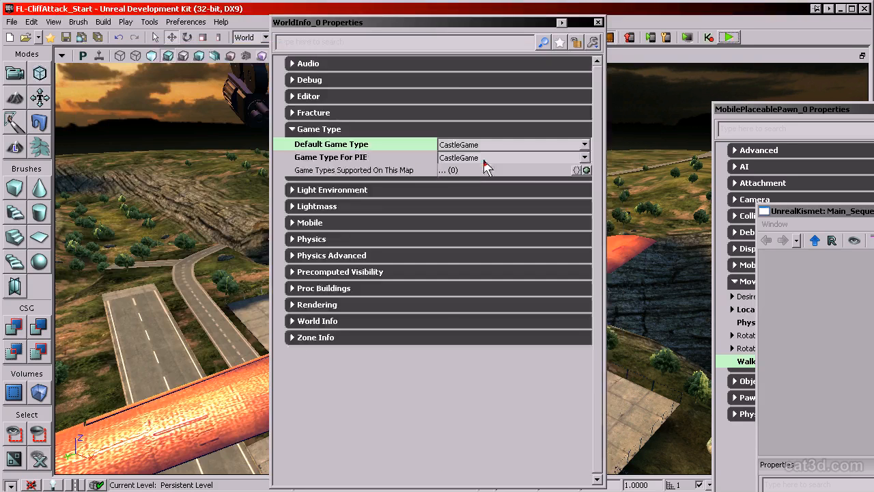
{"action": "left_click", "coordinate": [466, 129]}
{"action": "left_click", "coordinate": [469, 145]}
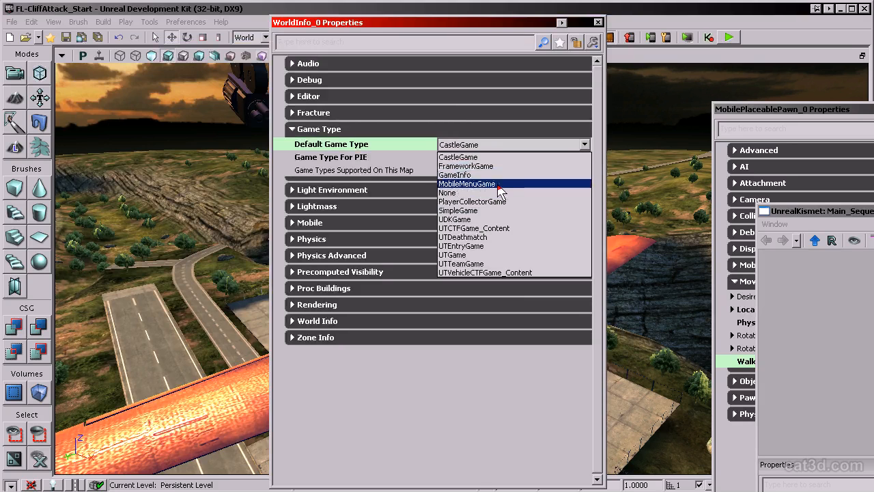
{"action": "left_click", "coordinate": [486, 167]}
{"action": "left_click", "coordinate": [512, 157]}
{"action": "left_click", "coordinate": [471, 179]}
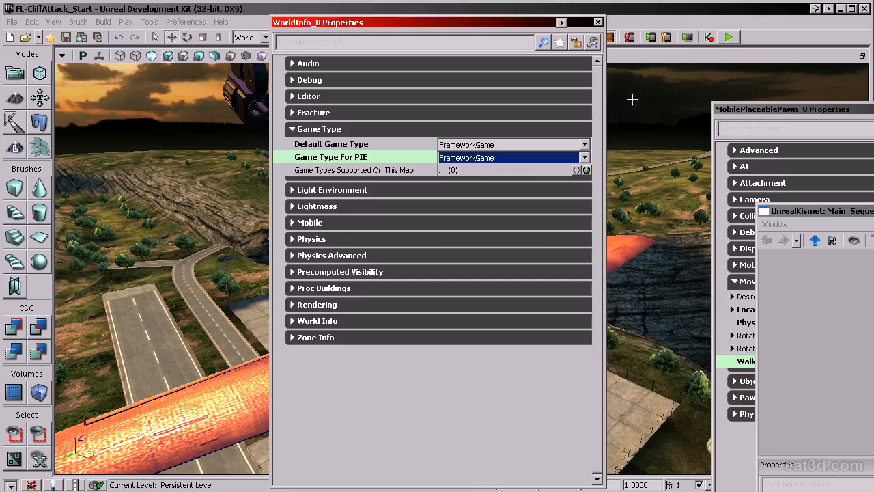
{"action": "left_click", "coordinate": [728, 41]}
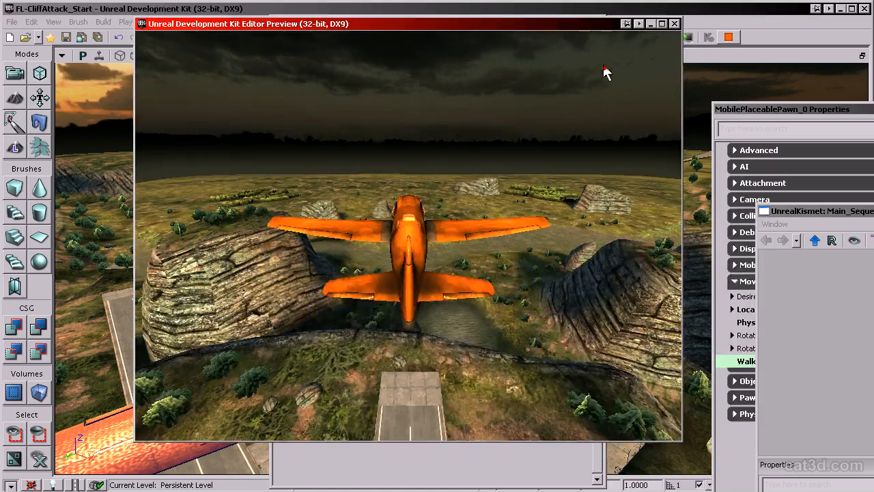
{"action": "left_click", "coordinate": [674, 23]}
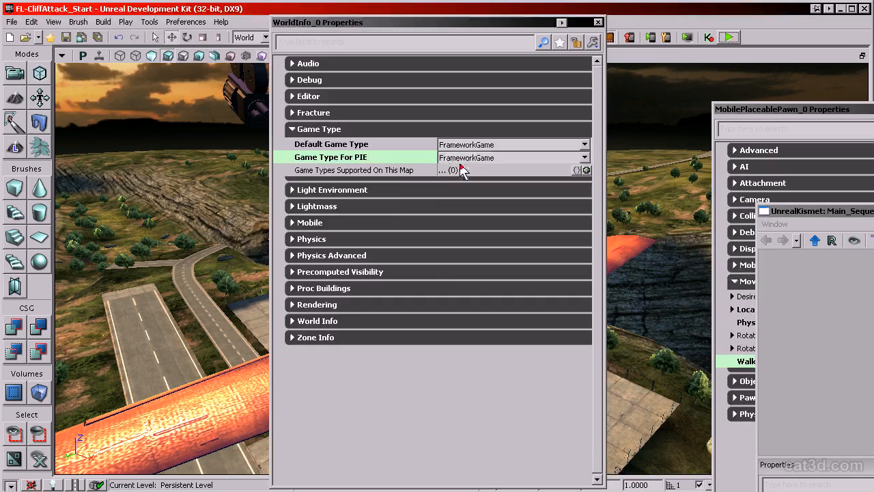
Set both Default Game Type and Game Type For PIE back to CastleGame and close the World Properties.
{"action": "left_click", "coordinate": [456, 146]}
{"action": "left_click", "coordinate": [478, 160]}
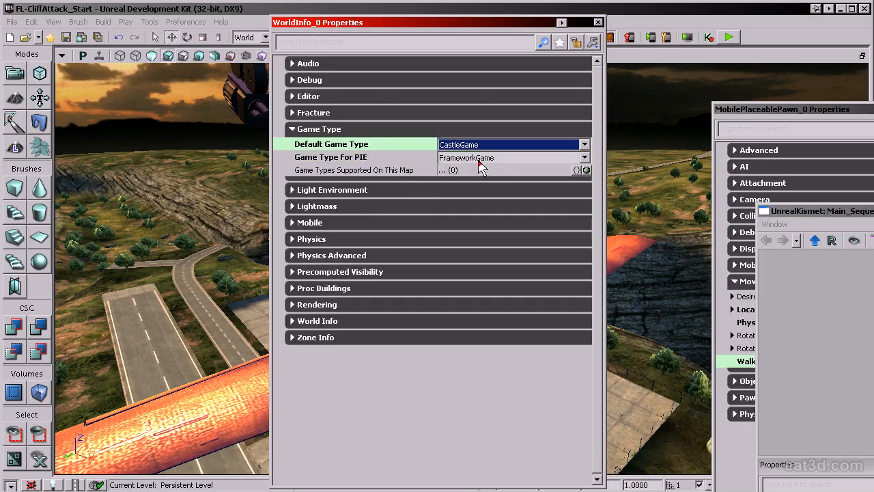
{"action": "left_click", "coordinate": [476, 158]}
{"action": "left_click", "coordinate": [473, 167]}
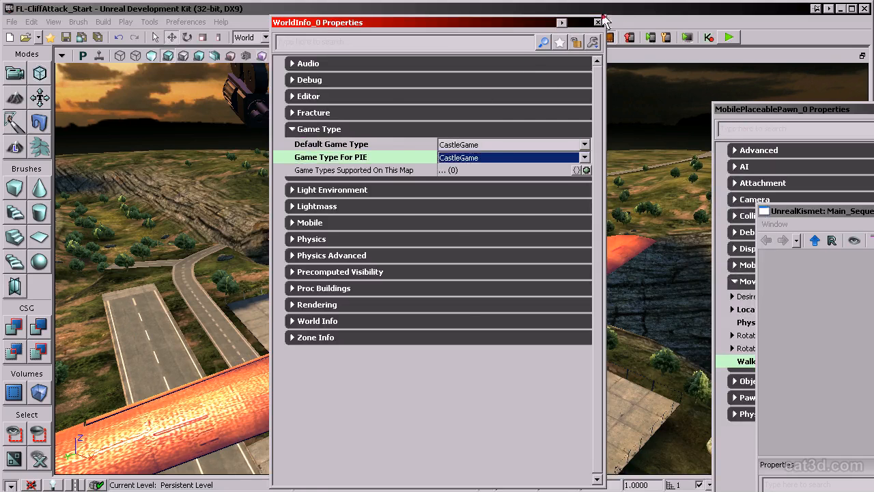
{"action": "left_click", "coordinate": [598, 24]}
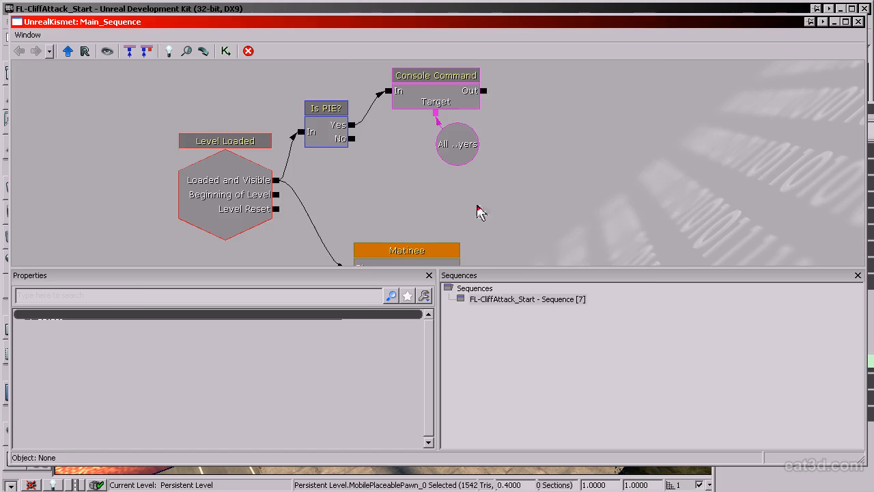
{"action": "left_click_drag", "start_coordinate": [478, 211], "coordinate": [484, 185]}
{"action": "right_click", "coordinate": [478, 157]}
{"action": "mouse_move", "coordinate": [524, 165]}
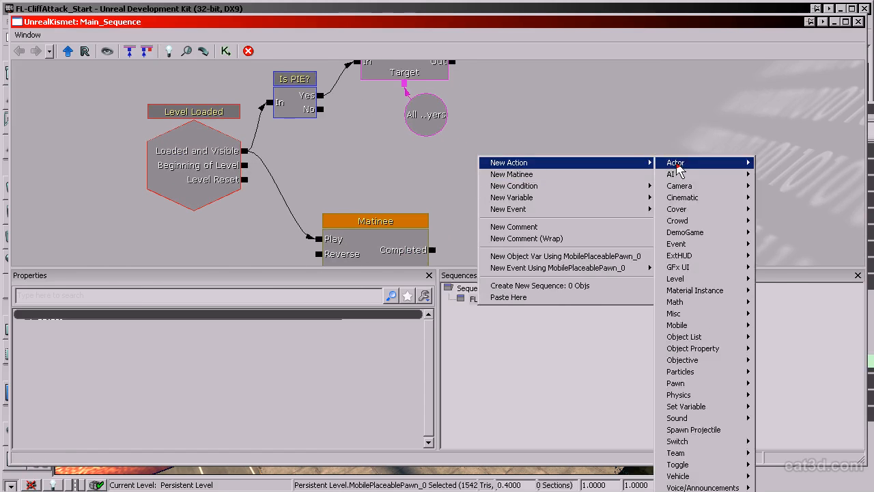
{"action": "mouse_move", "coordinate": [680, 170]}
{"action": "left_click", "coordinate": [458, 132]}
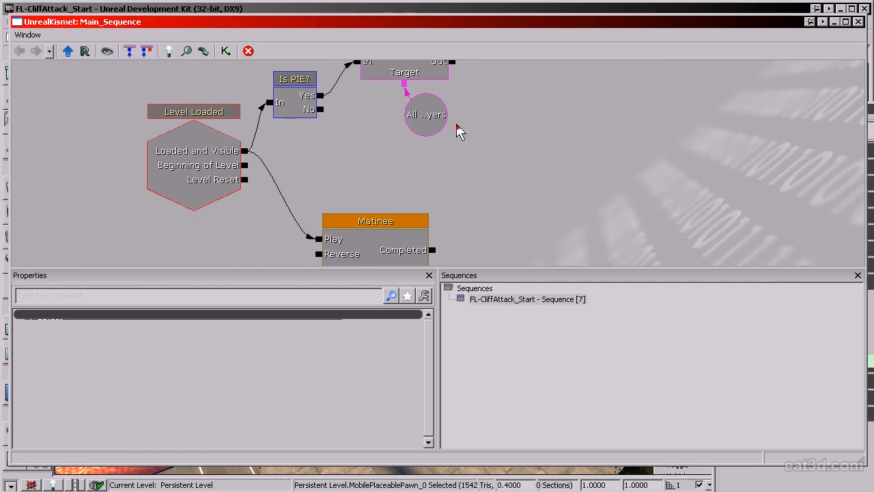
Add a Clear Input Zones action in Kismet and connect Level Loaded's Loaded and Visible output to its In.
{"action": "left_click_drag", "start_coordinate": [458, 132], "coordinate": [400, 114]}
{"action": "right_click", "coordinate": [382, 80]}
{"action": "mouse_move", "coordinate": [413, 88]}
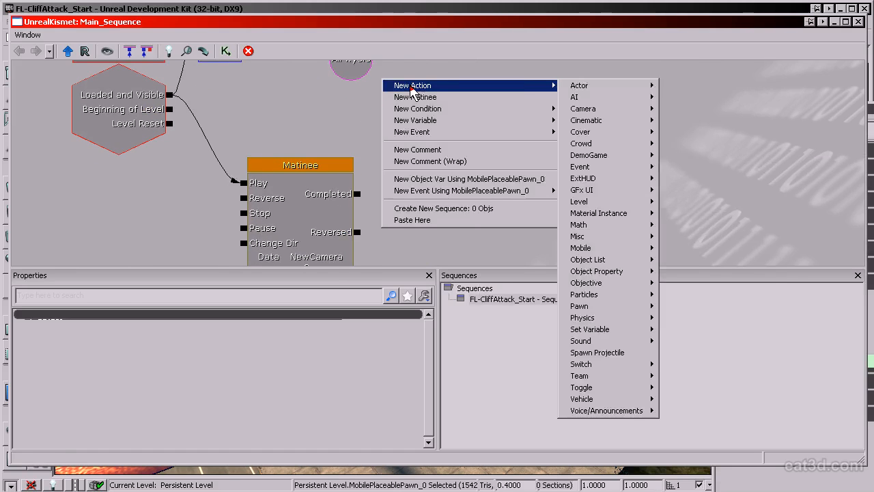
{"action": "mouse_move", "coordinate": [564, 93]}
{"action": "mouse_move", "coordinate": [587, 191]}
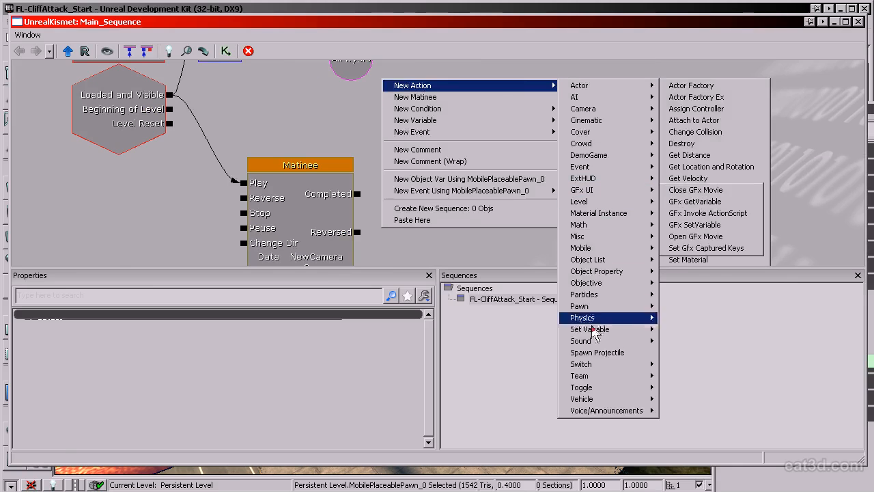
{"action": "mouse_move", "coordinate": [607, 250]}
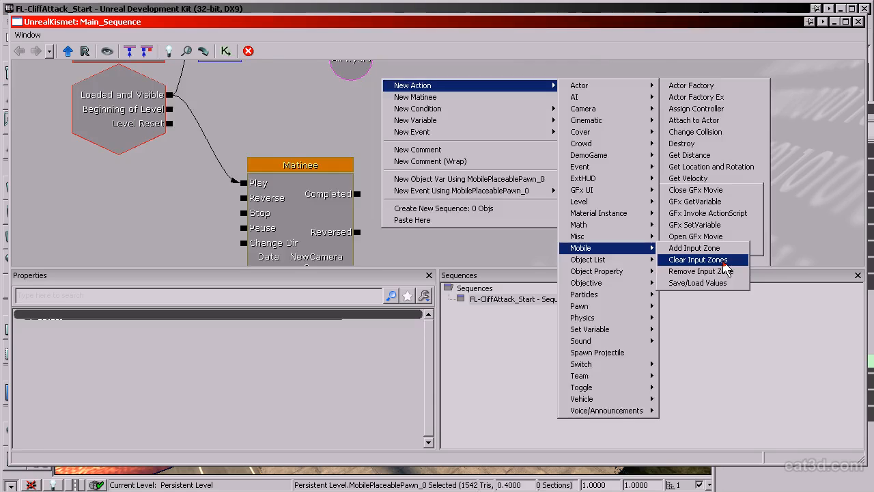
{"action": "left_click", "coordinate": [725, 267]}
{"action": "left_click_drag", "start_coordinate": [456, 148], "coordinate": [501, 142], "text": "ctrl"}
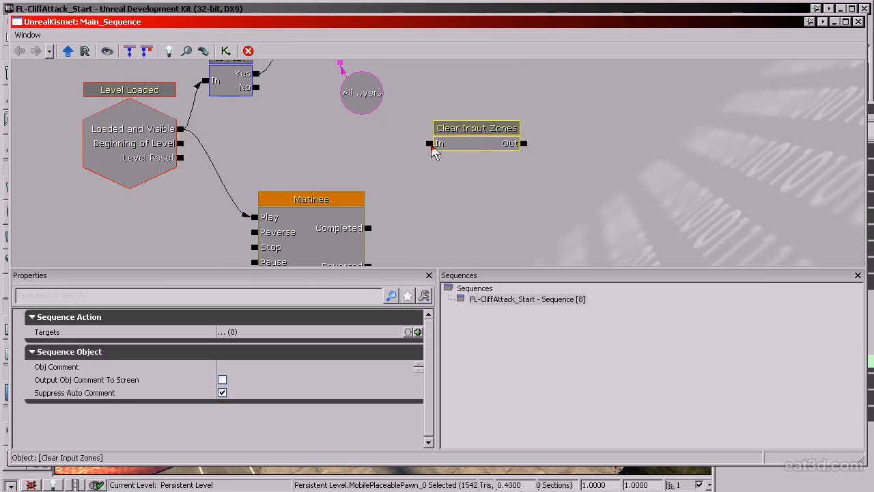
{"action": "left_click_drag", "start_coordinate": [198, 145], "coordinate": [419, 143]}
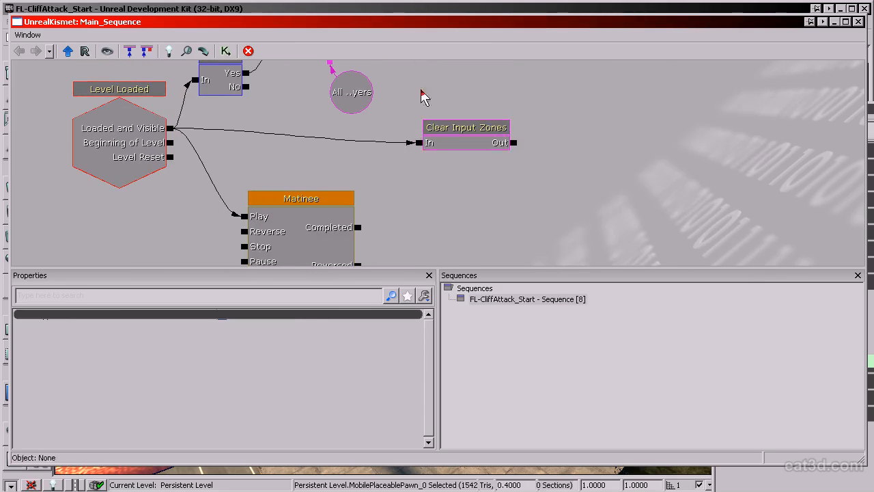
Restore the Kismet window to its smaller size and play the level to test the Clear Input Zones action.
{"action": "double_click", "coordinate": [414, 24]}
{"action": "left_click", "coordinate": [729, 37]}
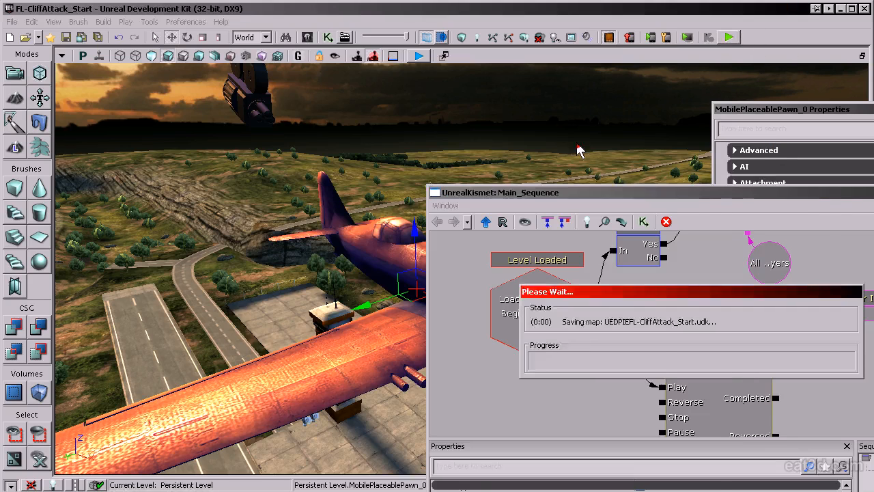